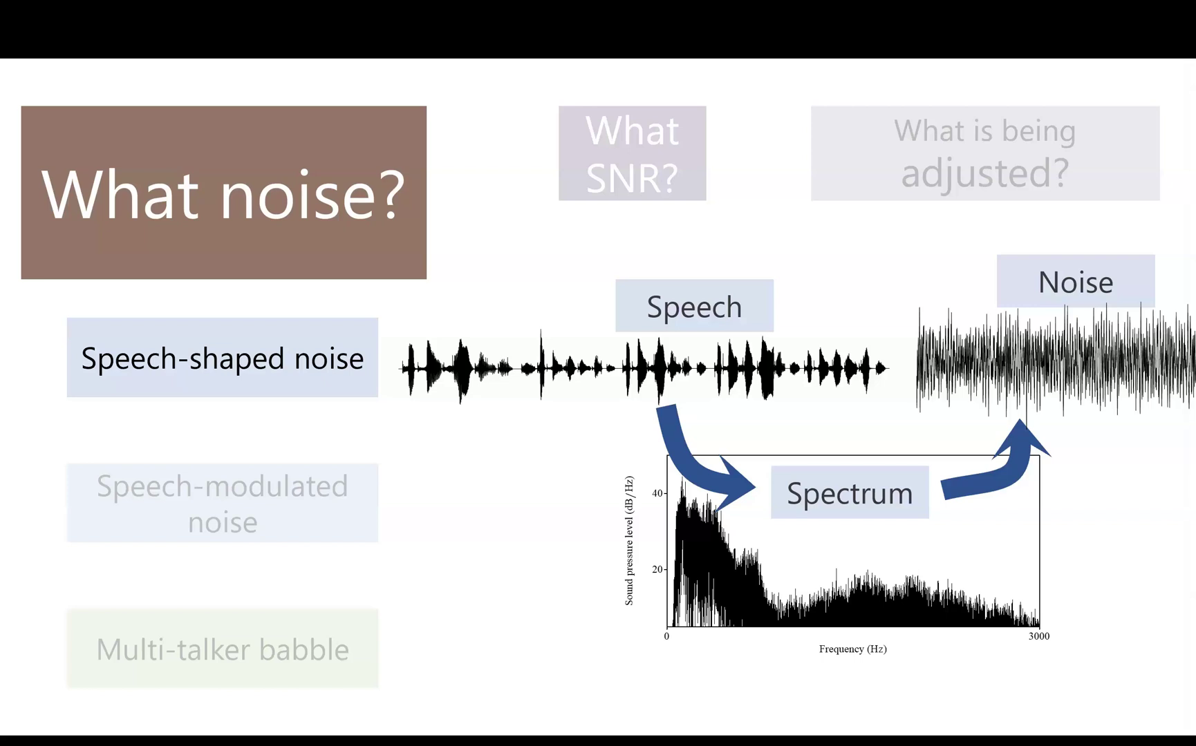
Step through the speech-modulated noise envelope builds, the speech-shaped noise video and the babble talker slides.
key(Right)
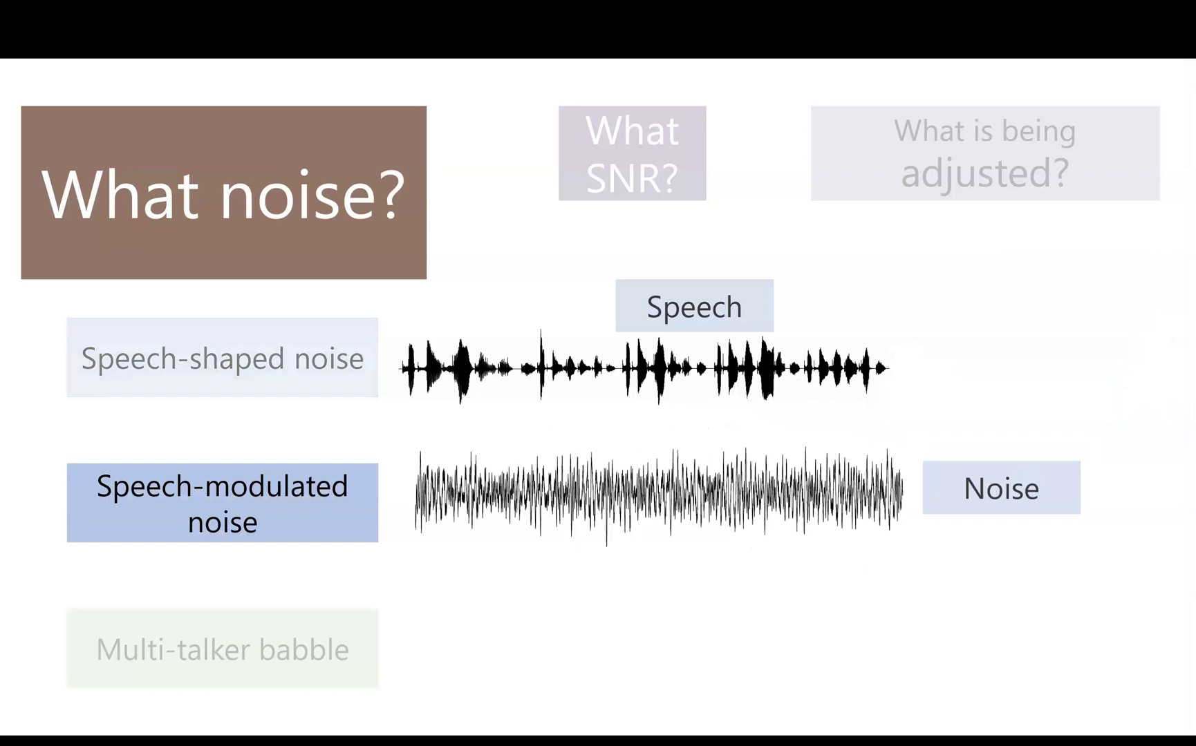
key(Right)
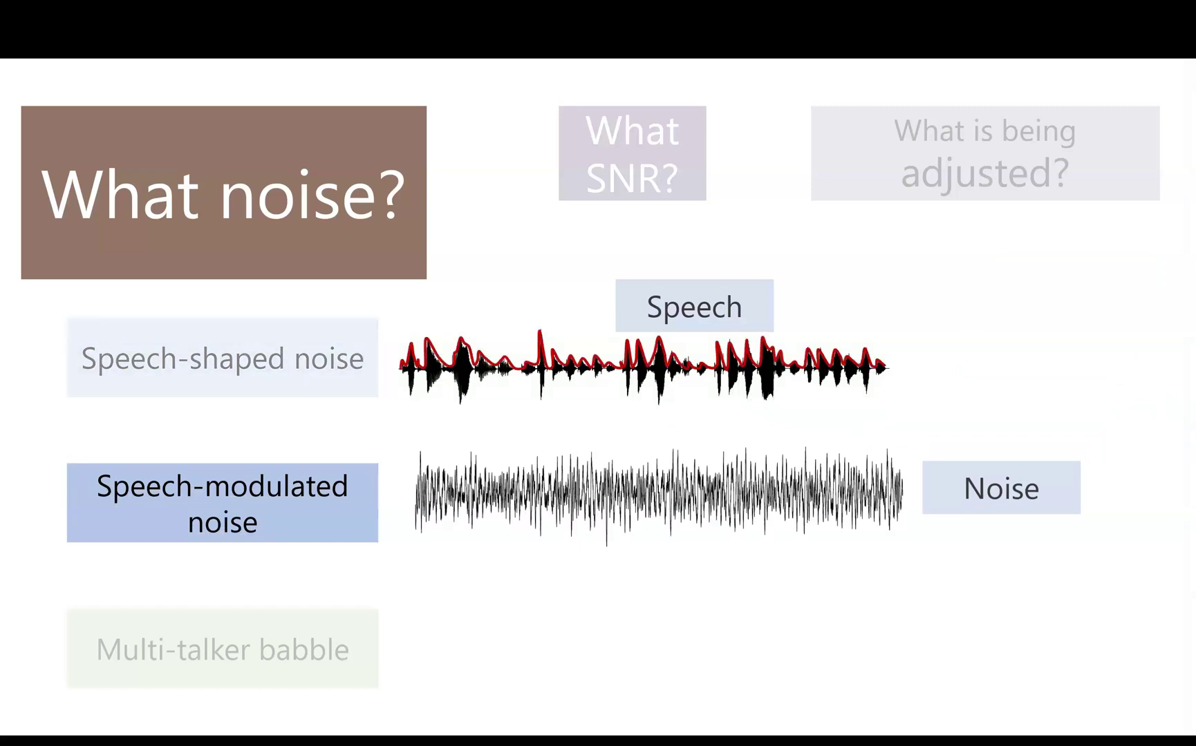
key(Right)
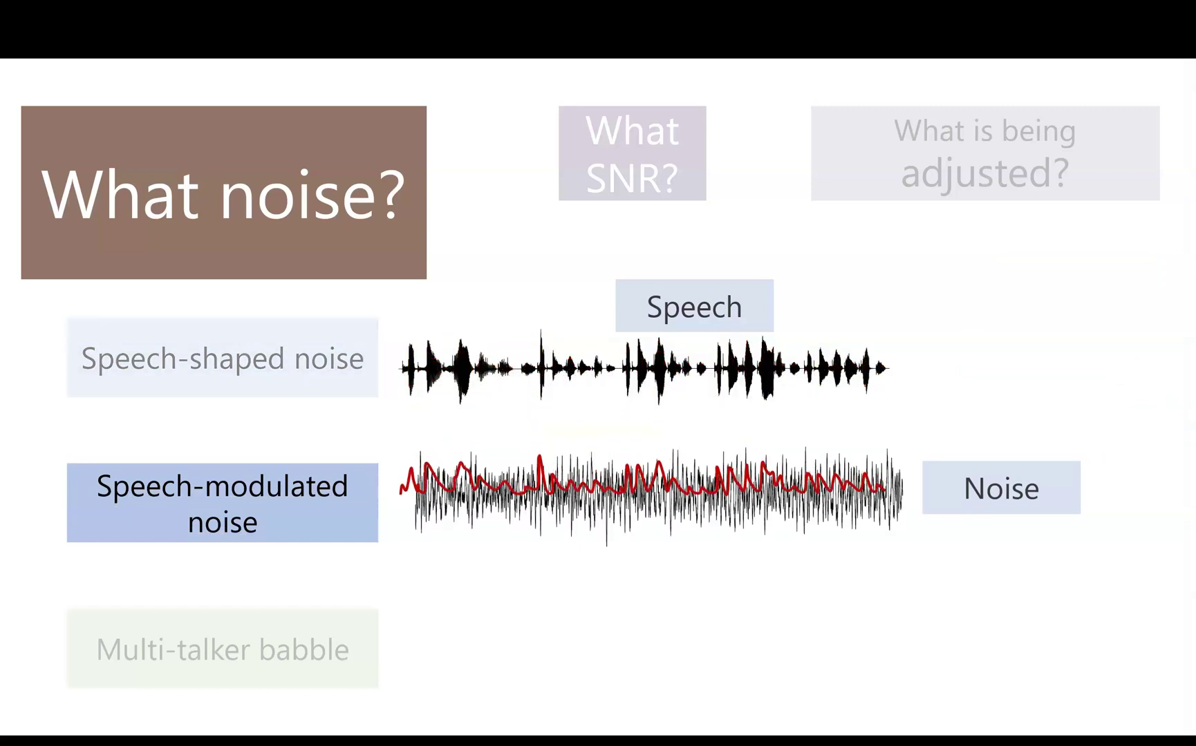
key(Right)
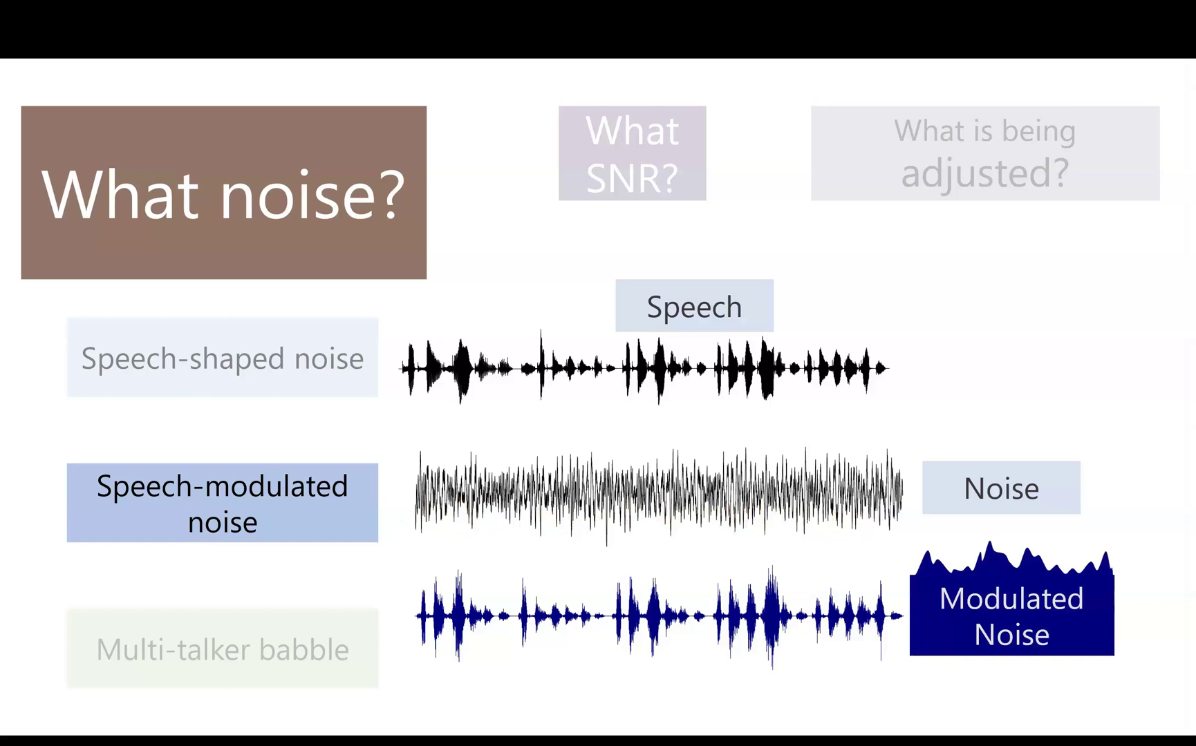
key(Right)
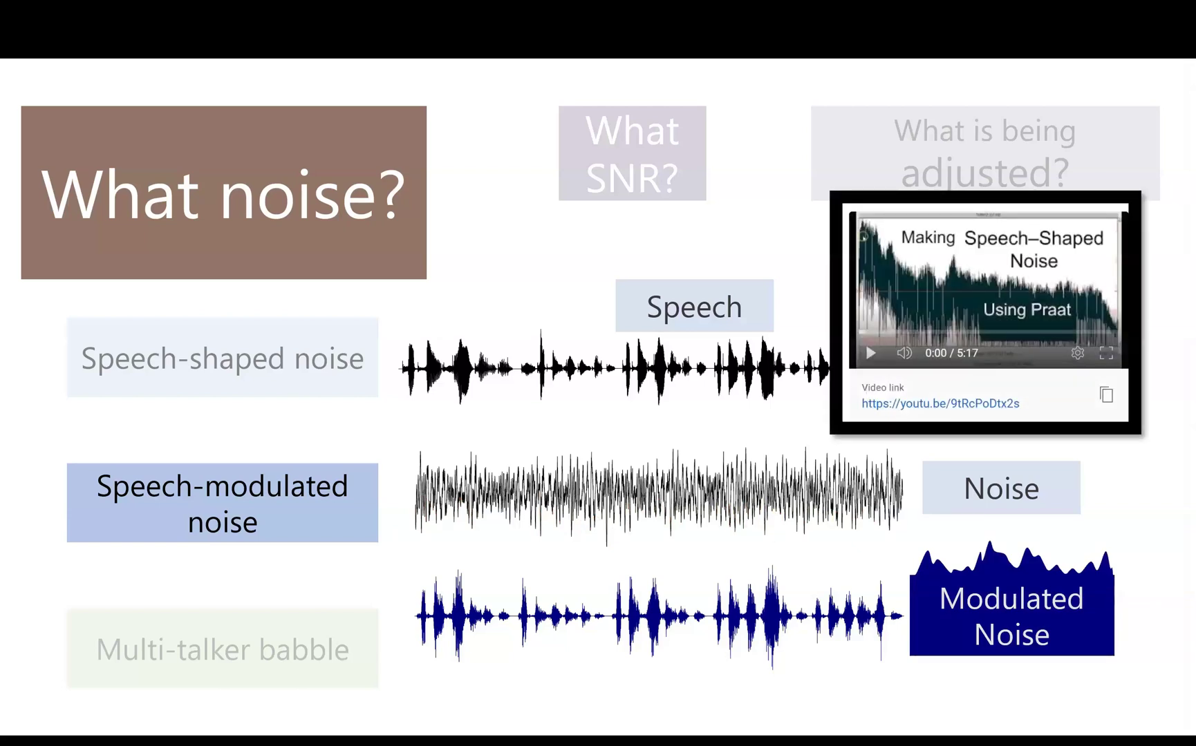
key(Right)
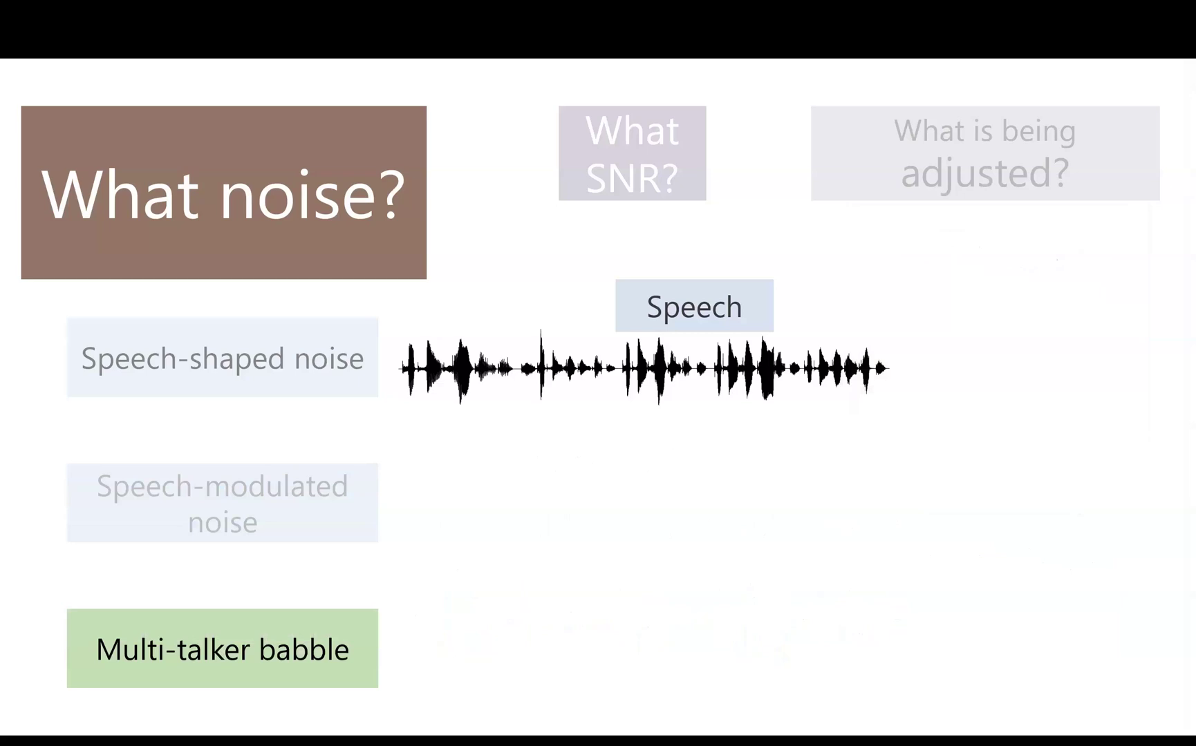
key(Right)
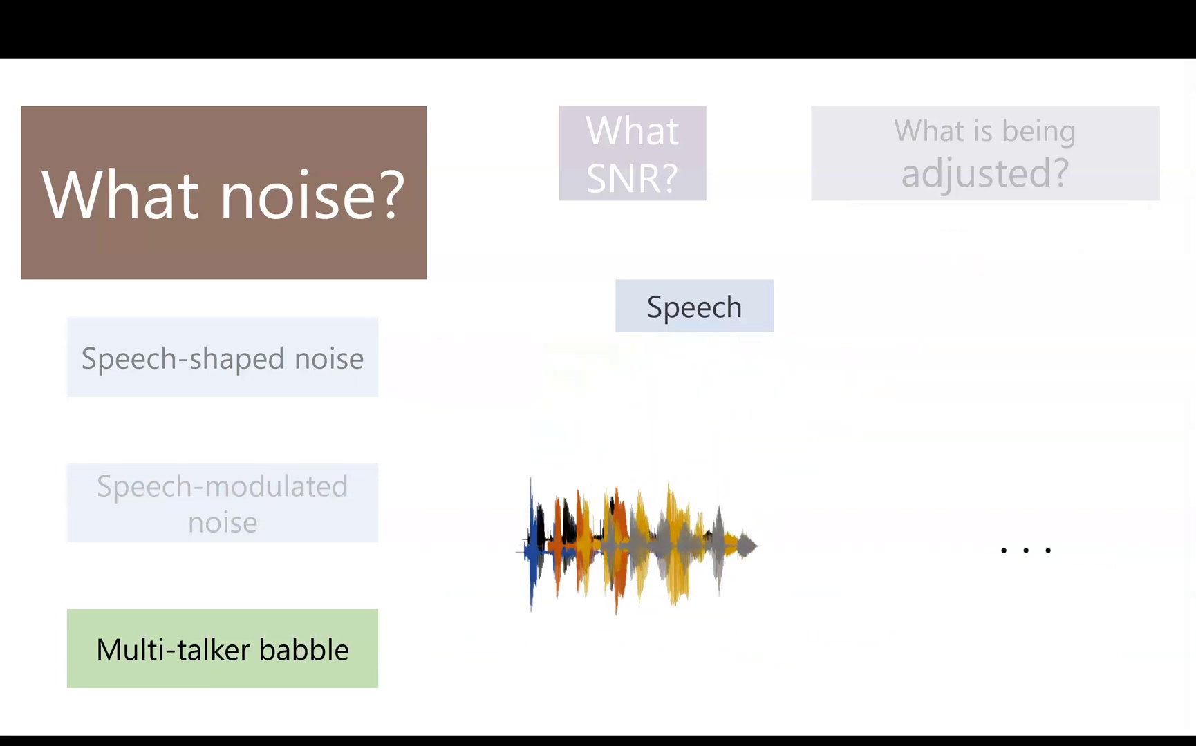
key(Right)
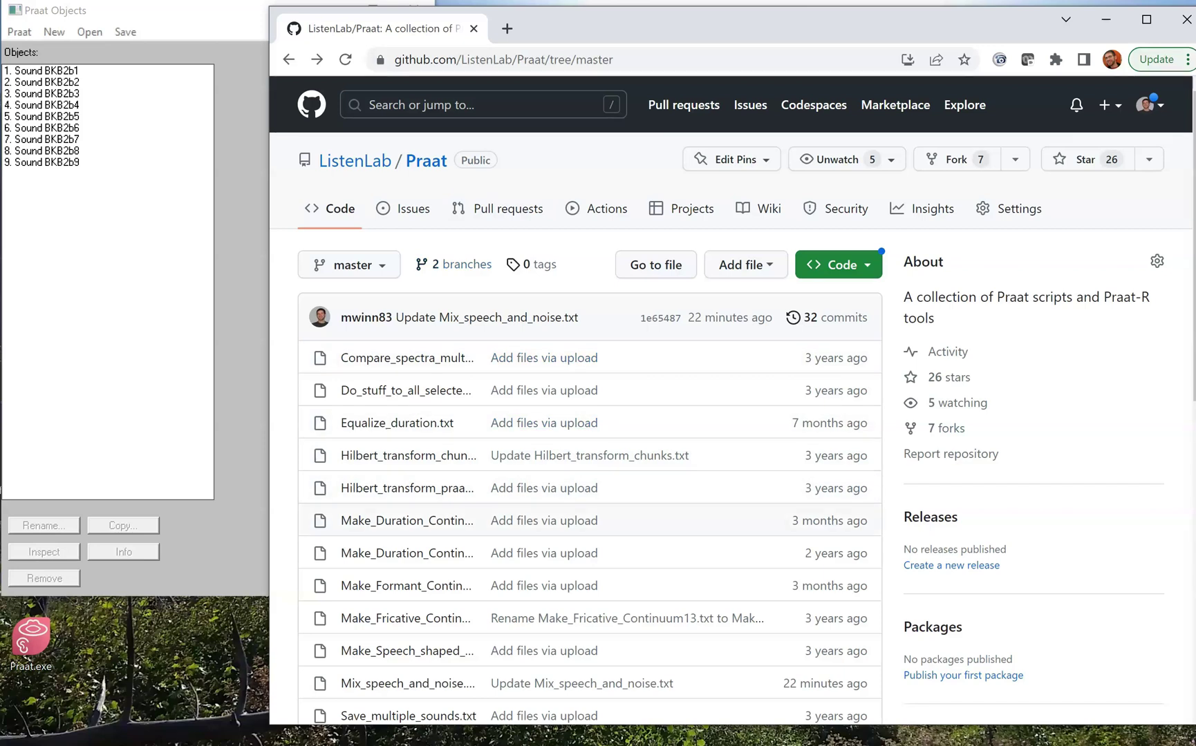
Open Mix_speech_and_noise.txt in raw view and copy the entire script text.
click(360, 684)
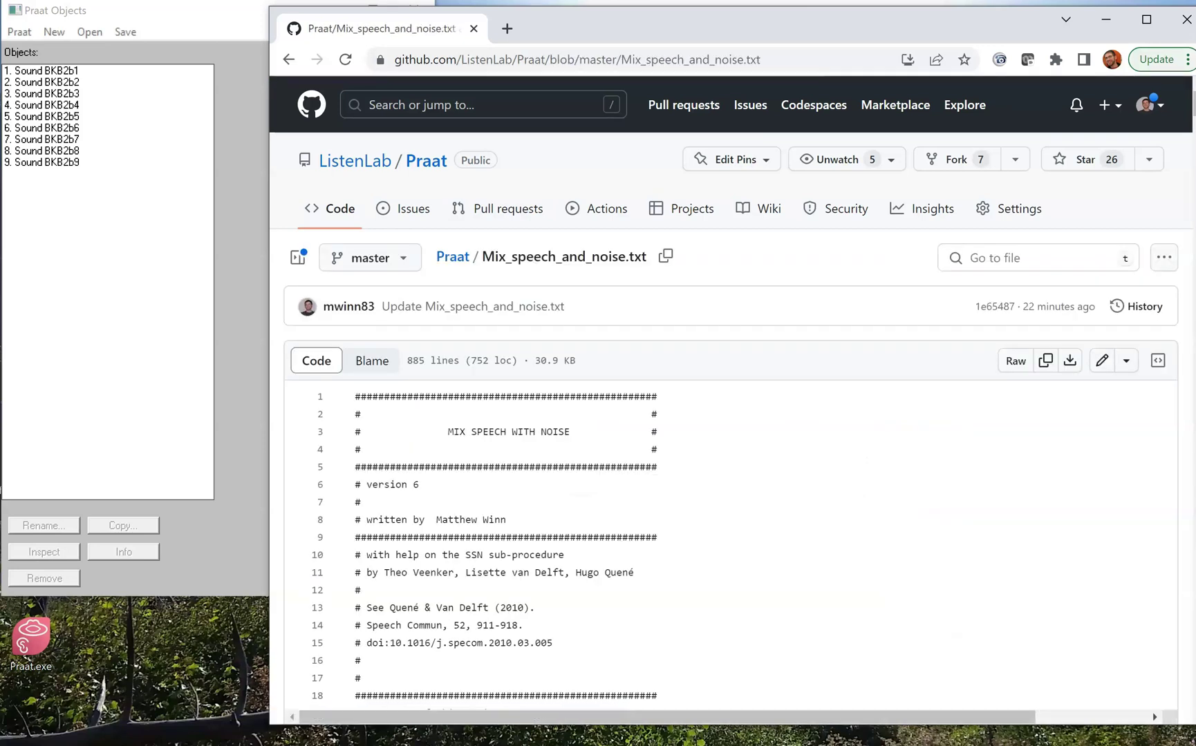
click(1016, 360)
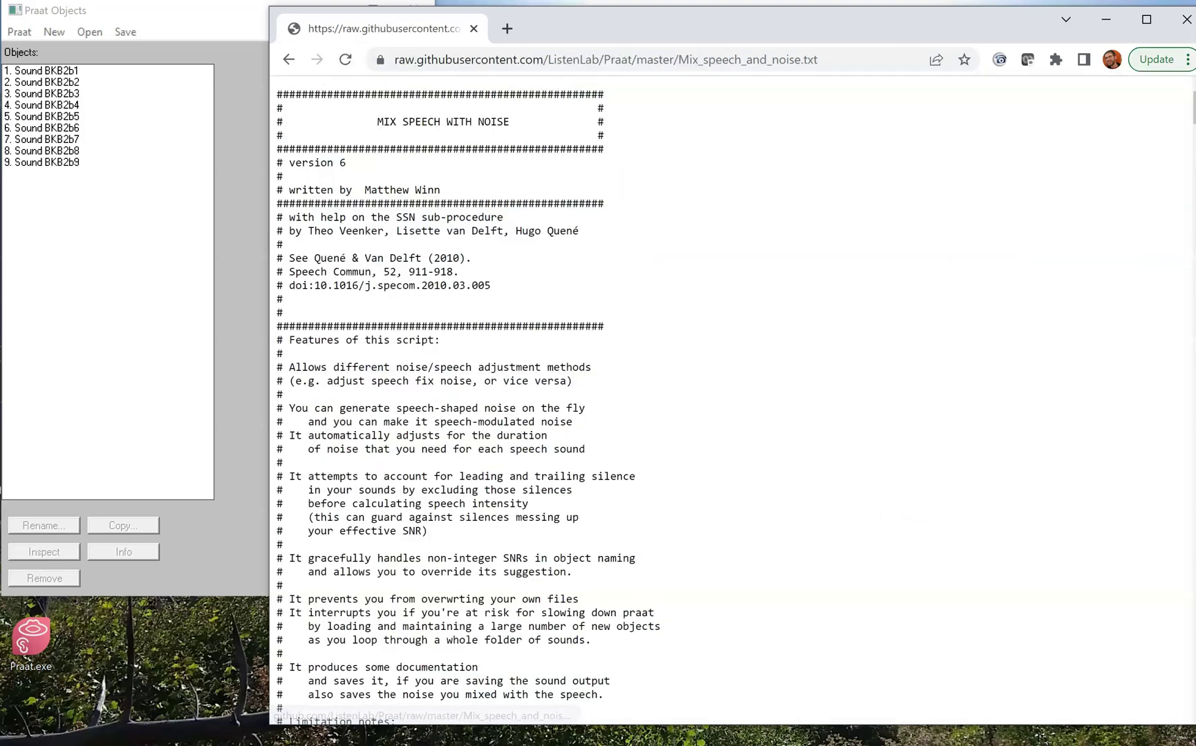
key(ctrl+a)
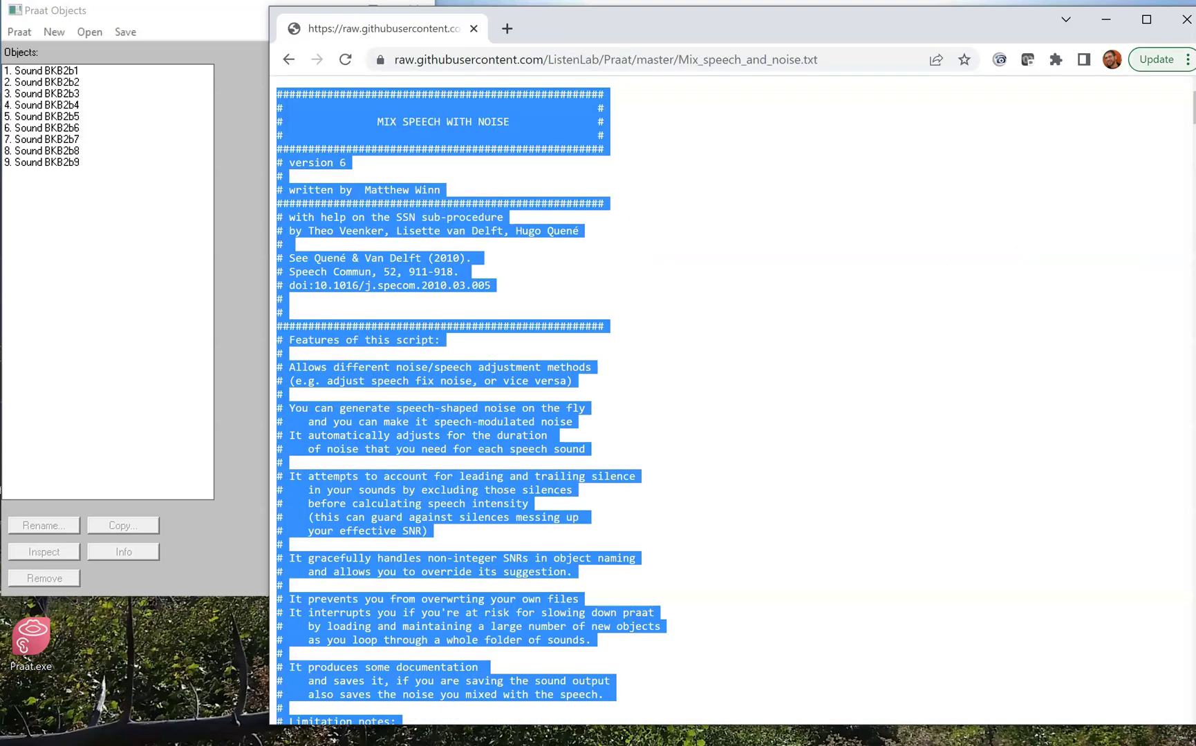
right_click(459, 377)
click(484, 391)
Paste the copied script into a new Praat script window and run it.
click(19, 32)
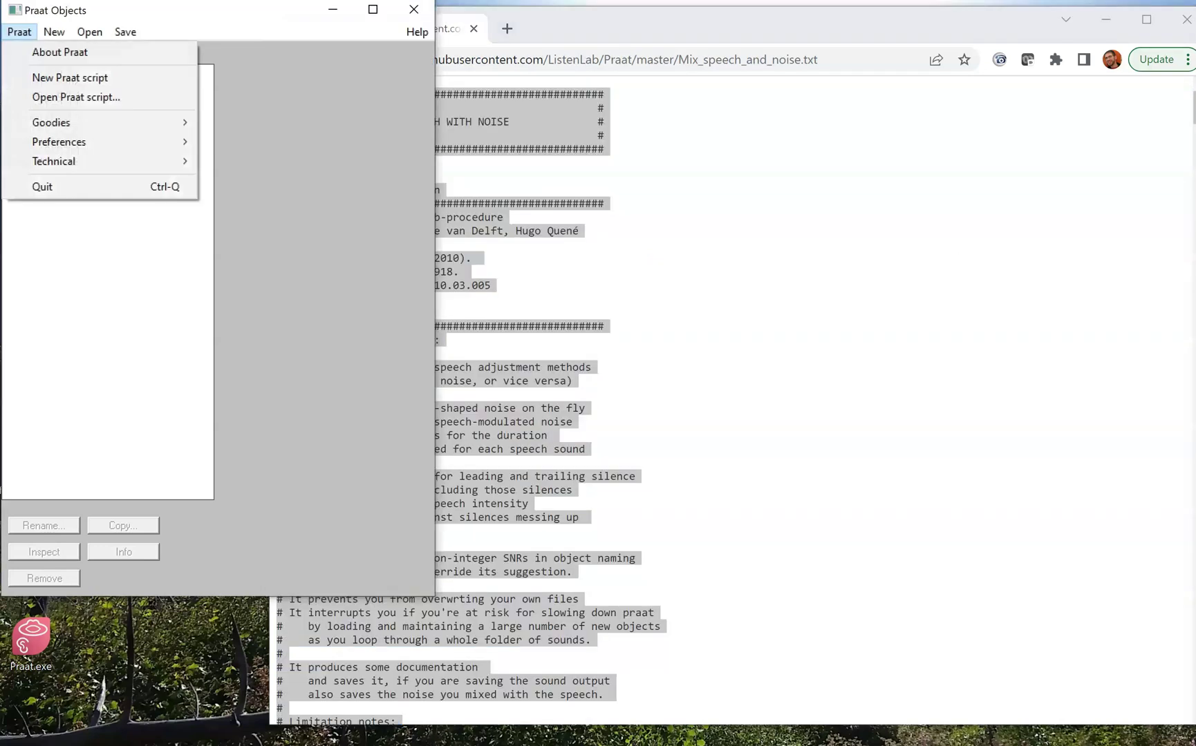
click(69, 77)
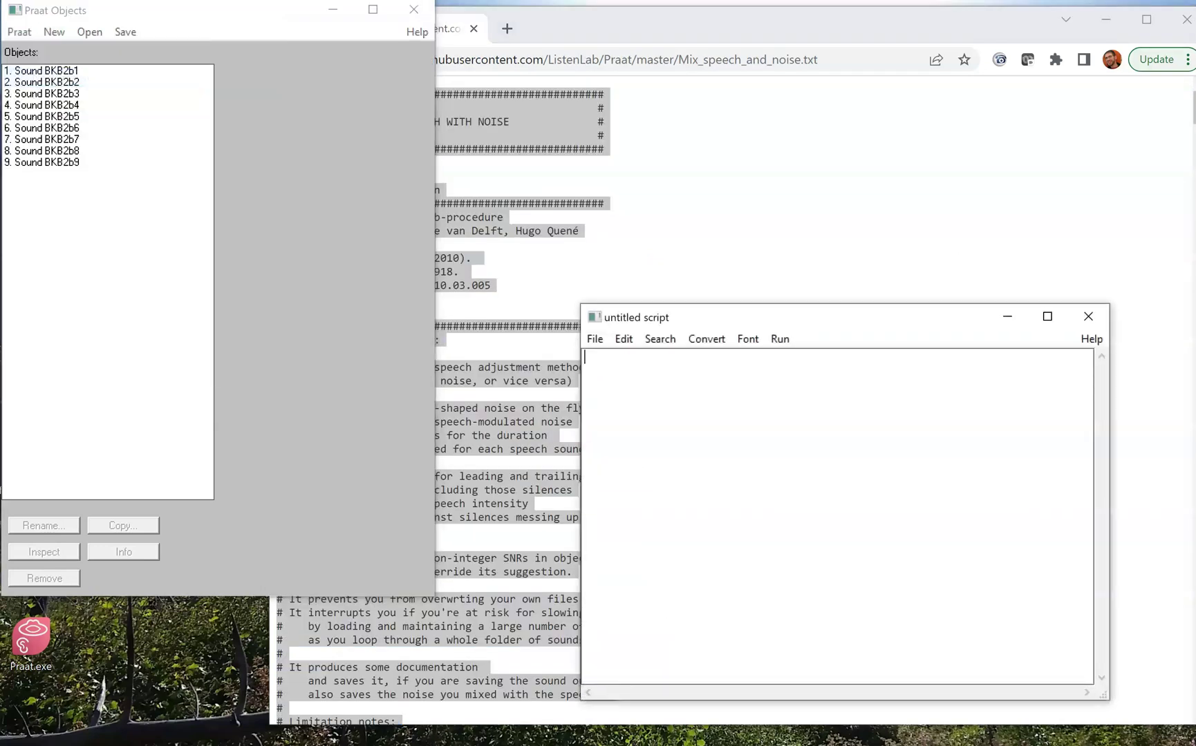
key(ctrl+v)
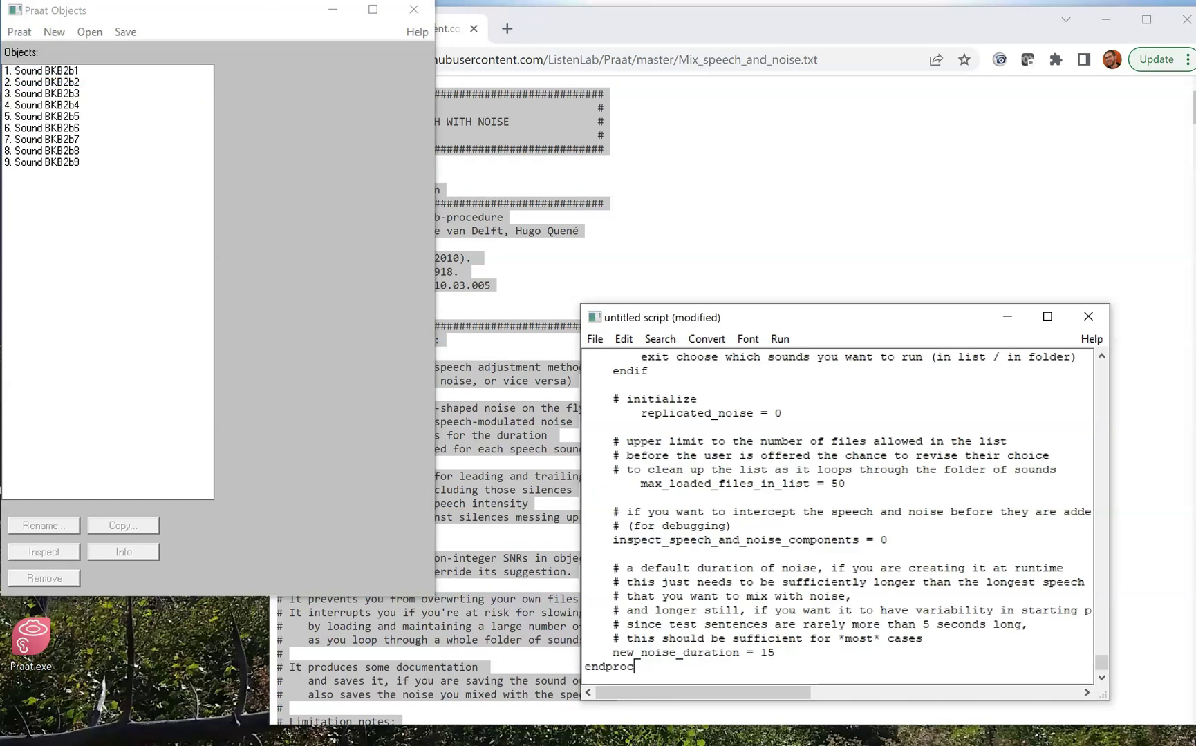
drag(691, 317, 546, 195)
click(635, 217)
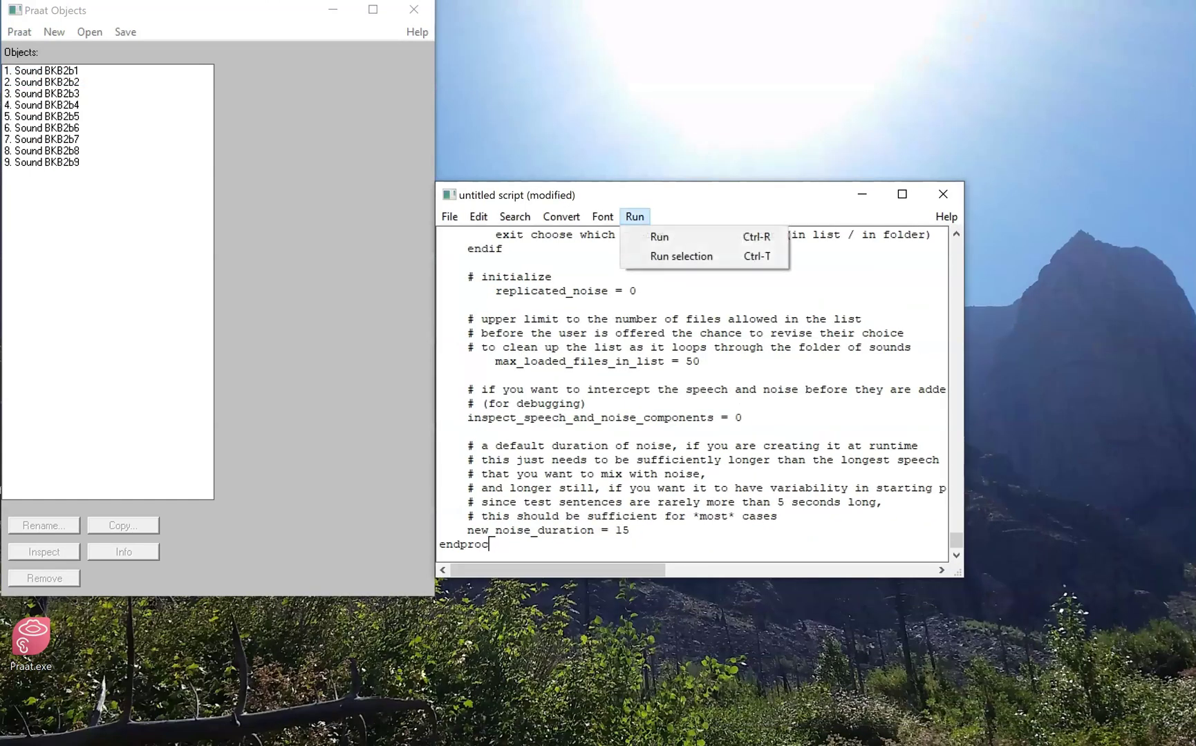
click(659, 235)
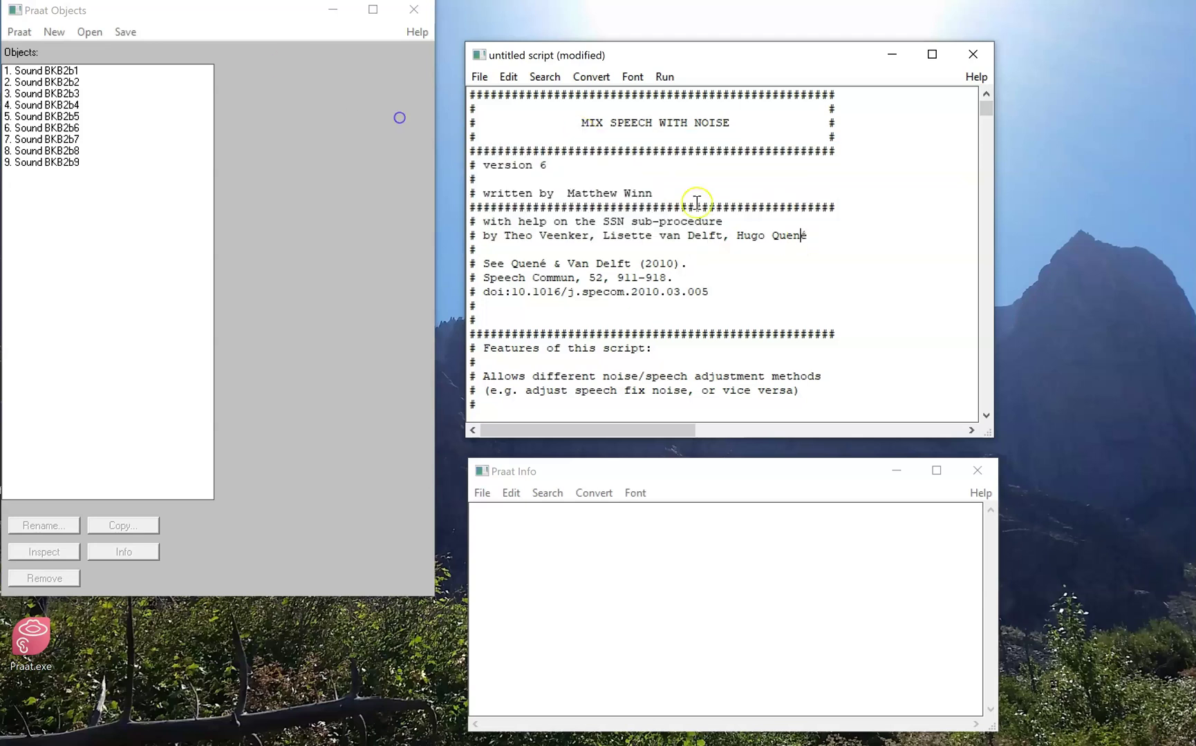
Select all nine Sound objects and run the Mix speech and noise script.
click(664, 77)
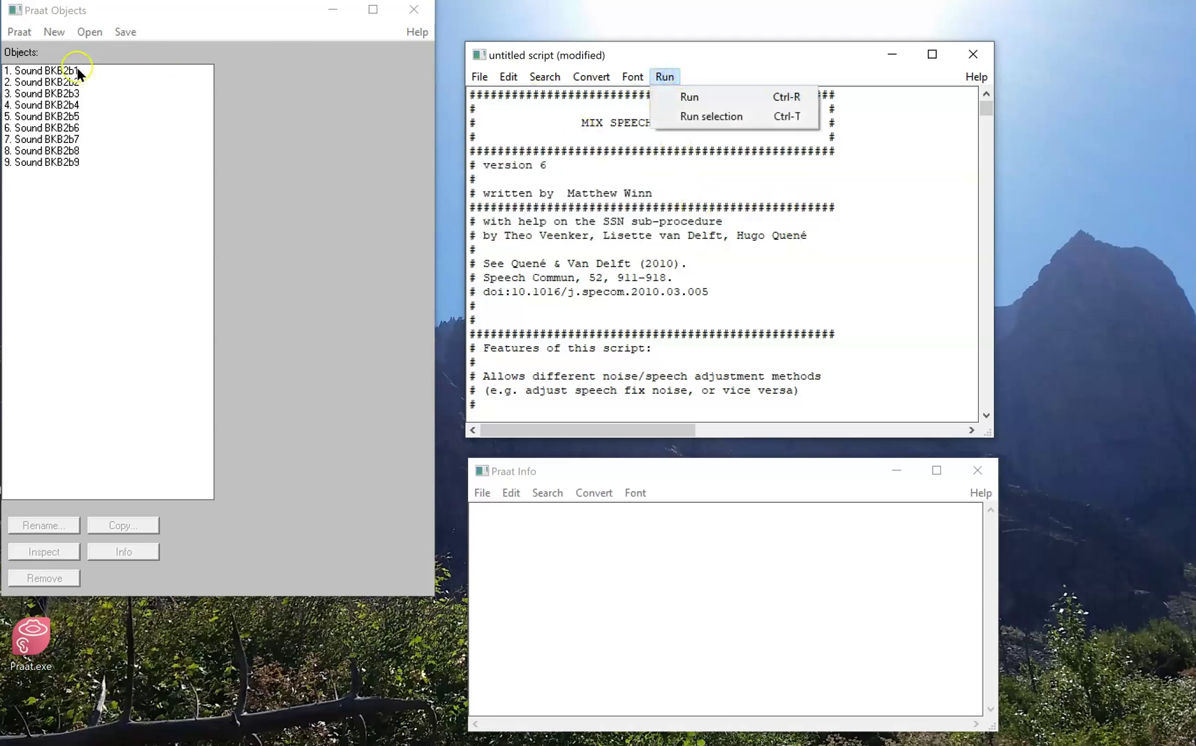
drag(80, 72, 59, 219)
click(705, 172)
click(665, 77)
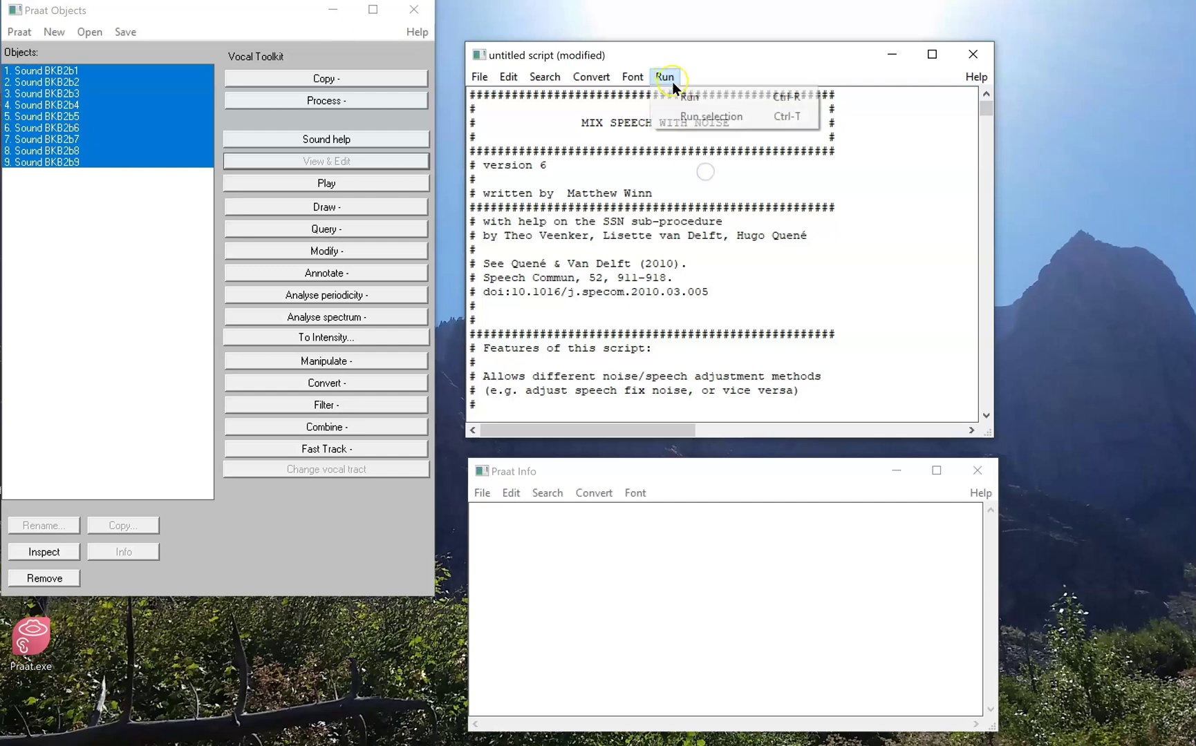
click(698, 97)
drag(424, 75, 722, 34)
Keep mixing the selected sounds with 'maintain speech, change noise', and set lead and trail silence to 0.5.
click(739, 443)
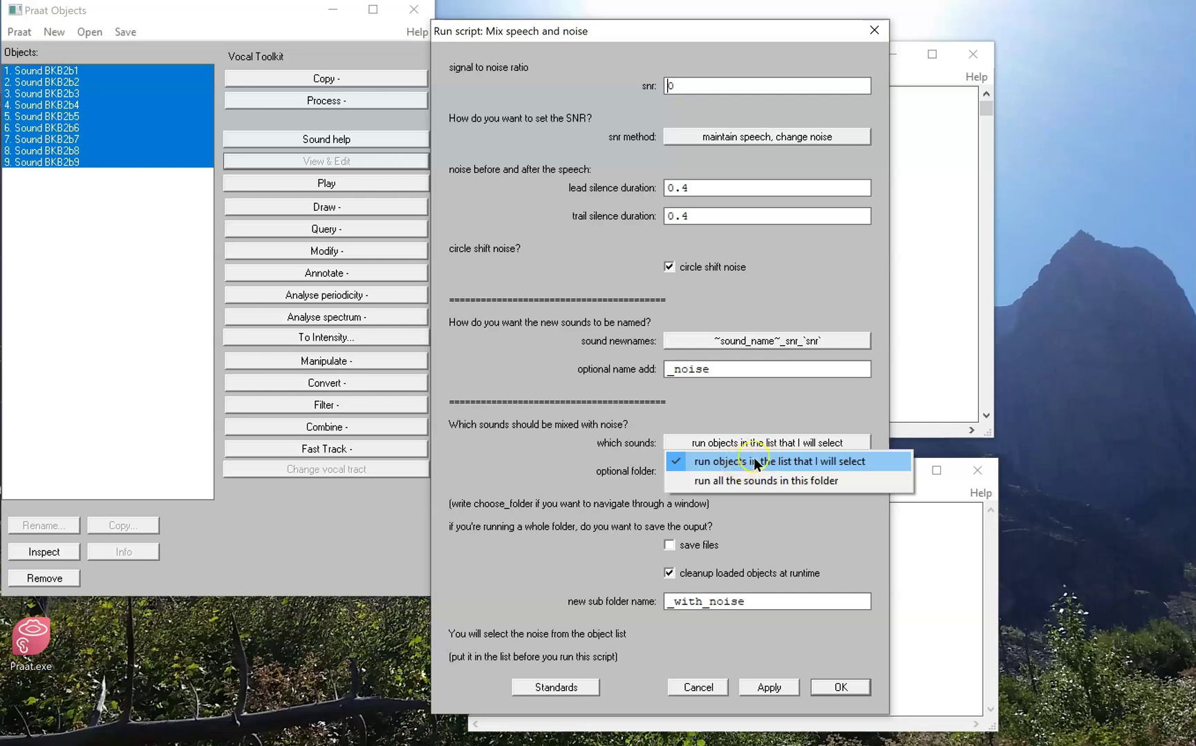
click(754, 459)
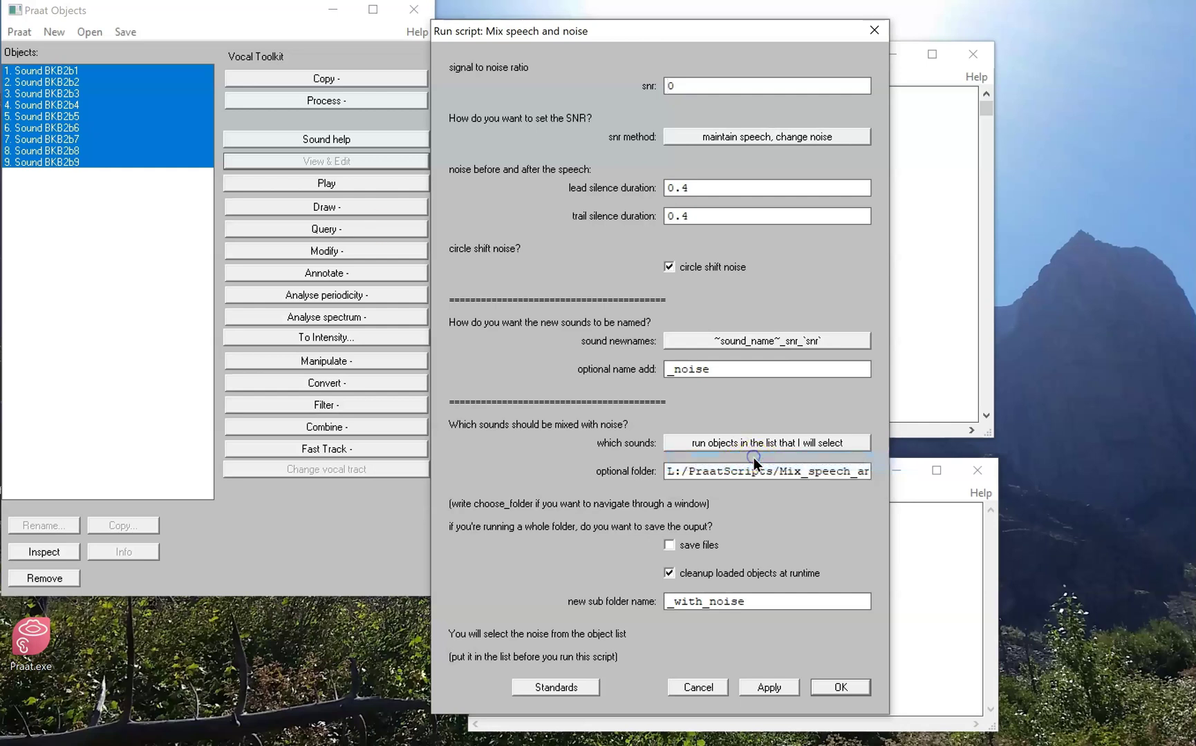
double_click(700, 89)
click(737, 137)
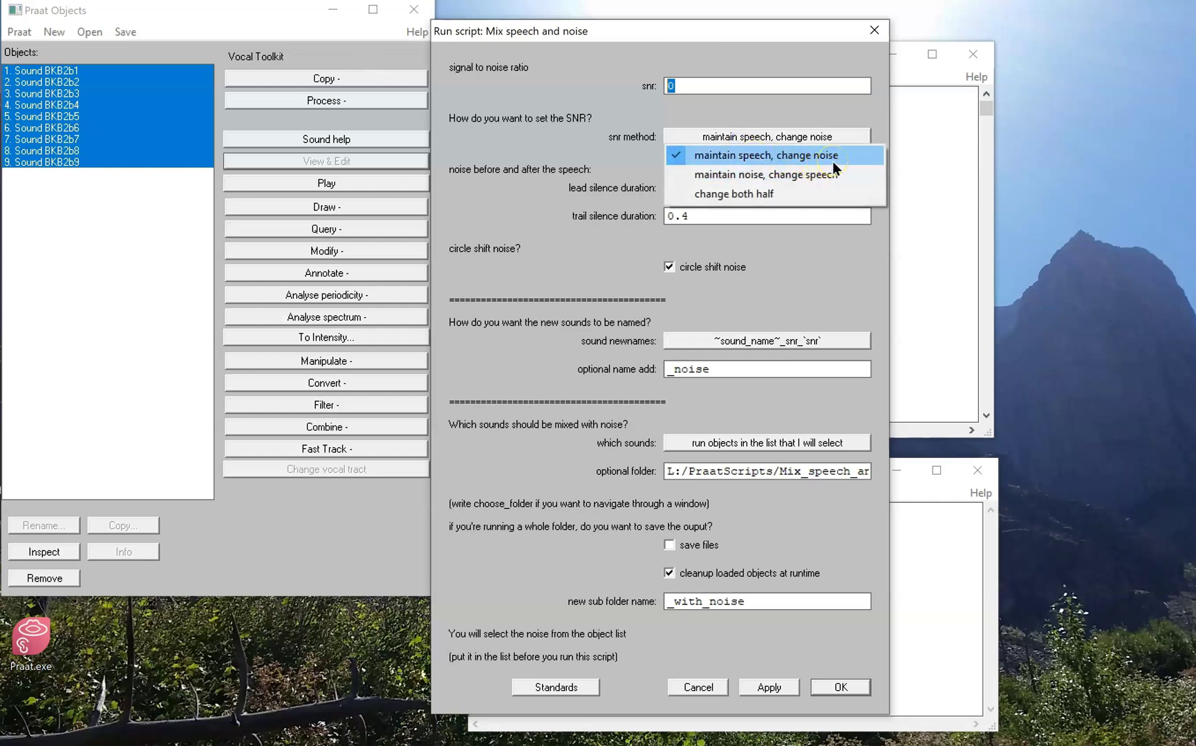
click(711, 94)
click(699, 89)
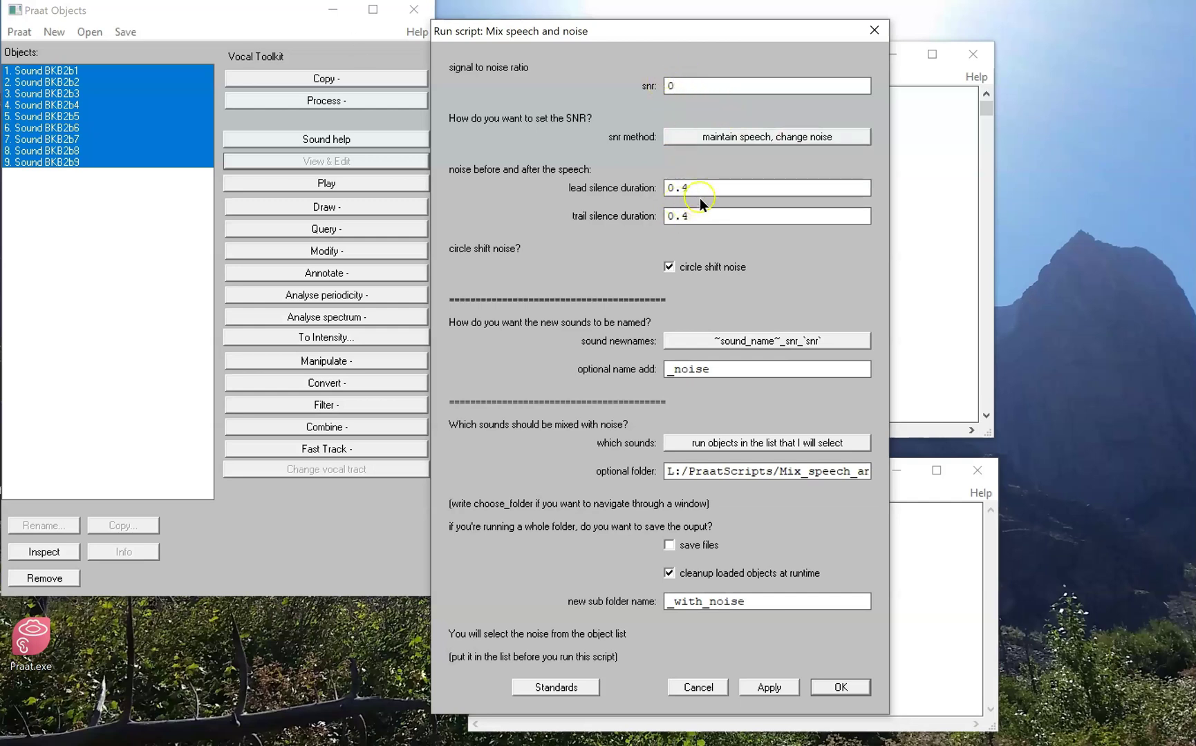
drag(709, 187, 649, 204)
text(0.5)
key(Tab)
text(0)
Mix the nine BKB sentences with speech-shaped noise built from those same nine sounds.
click(837, 688)
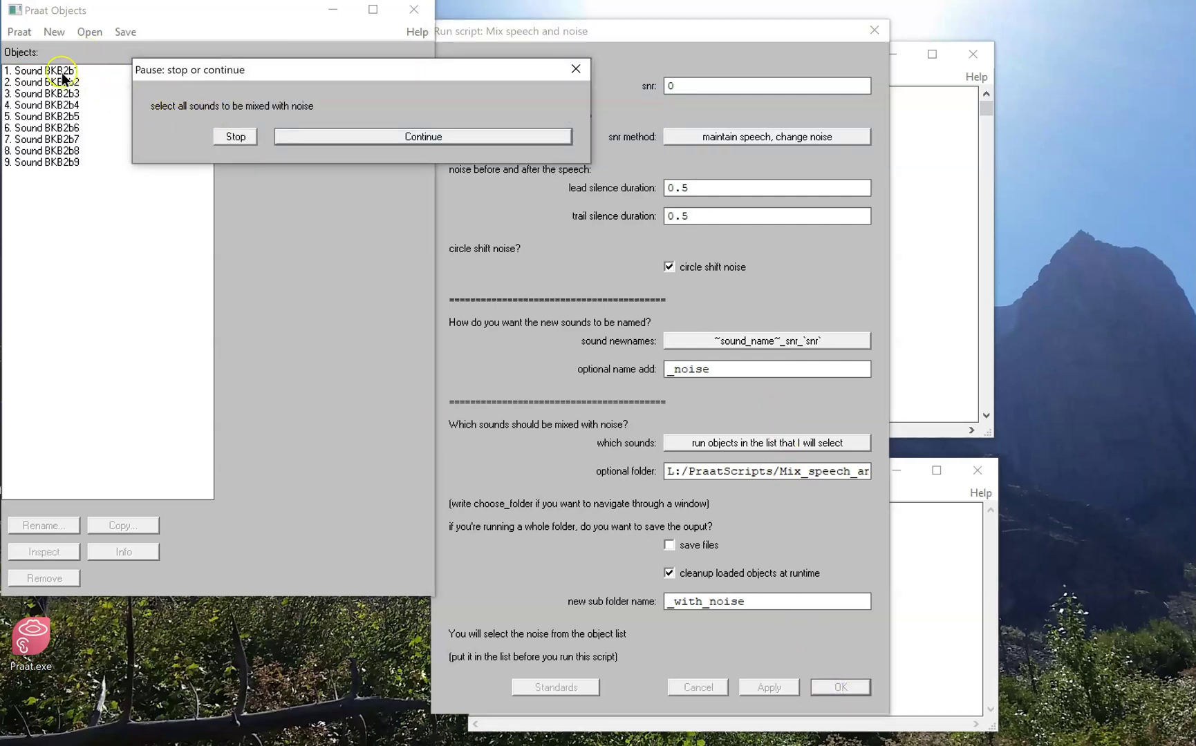
drag(48, 71, 74, 180)
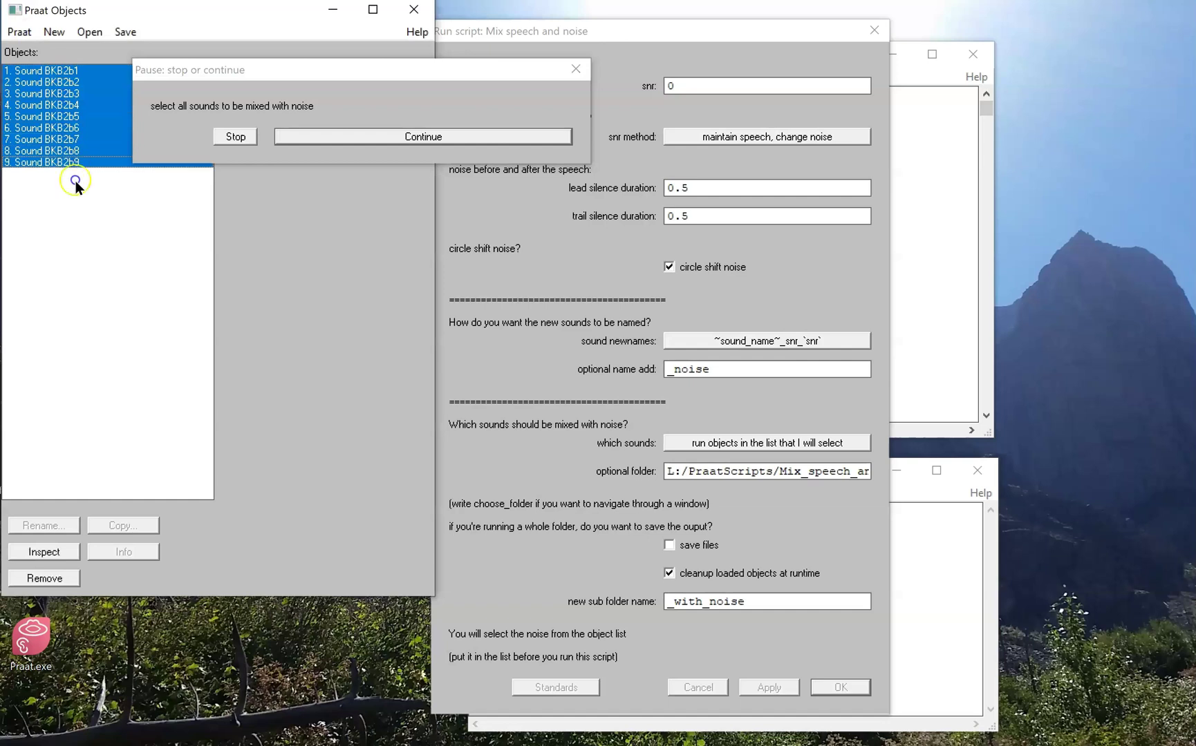
click(315, 134)
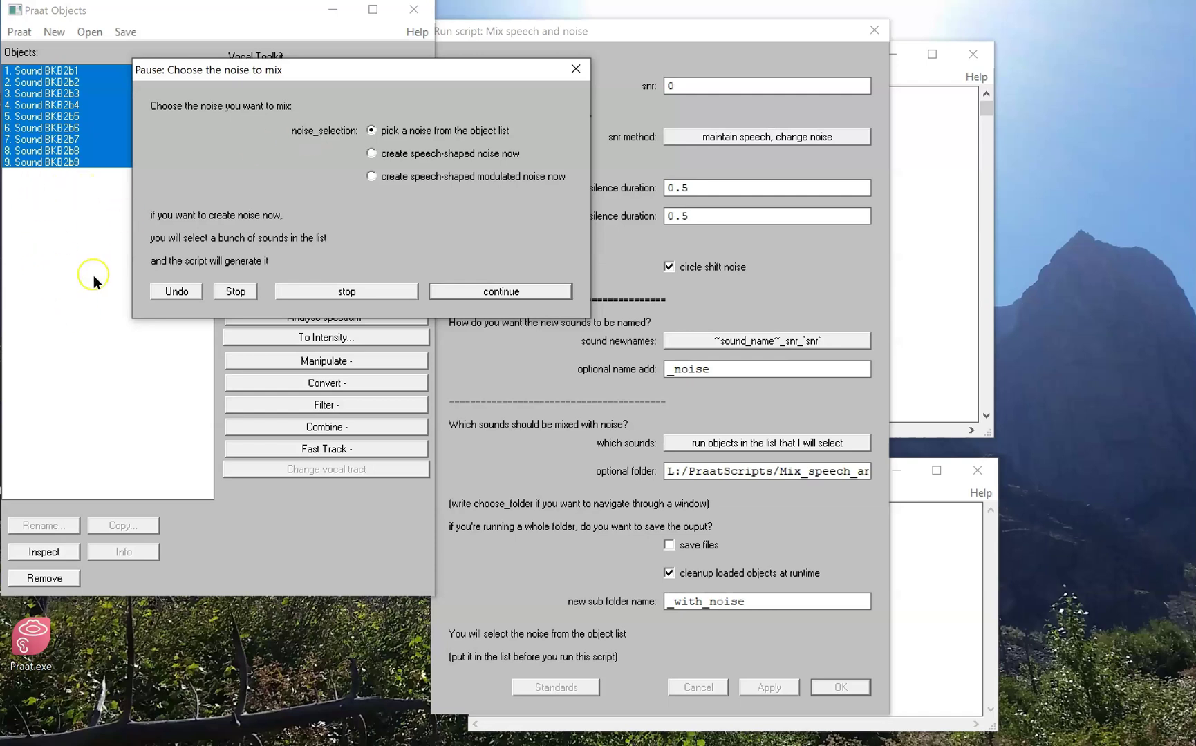
click(455, 156)
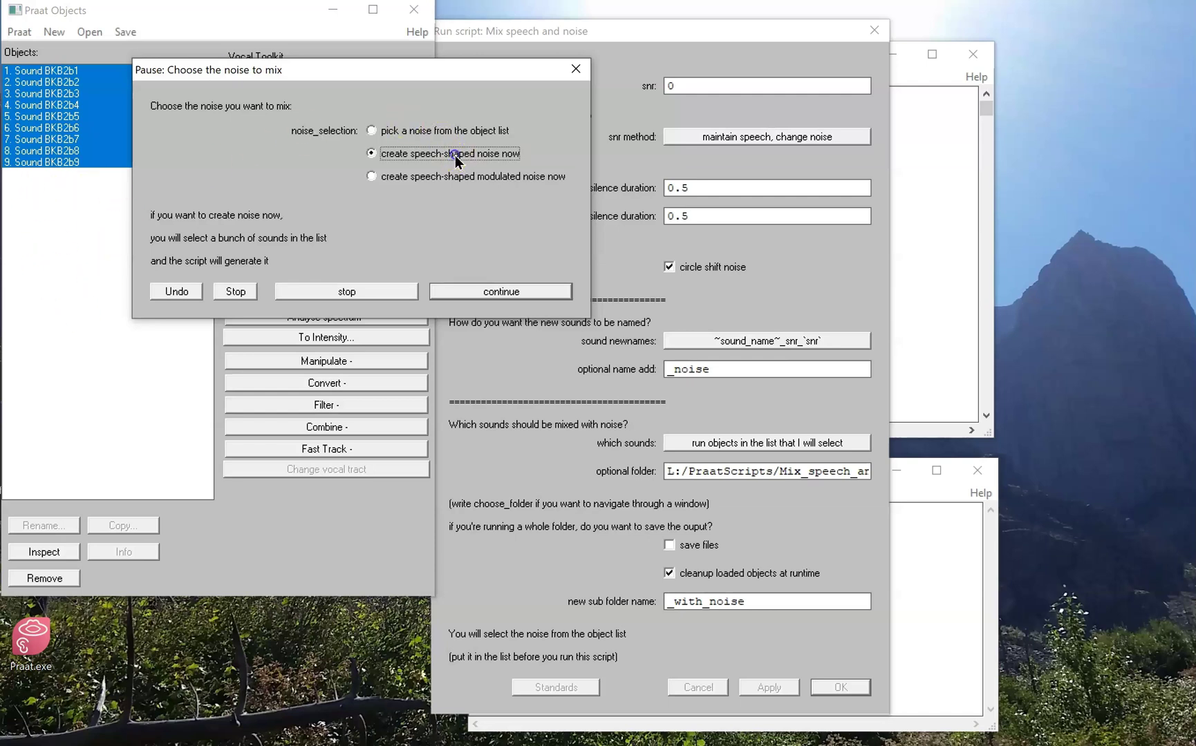
click(490, 290)
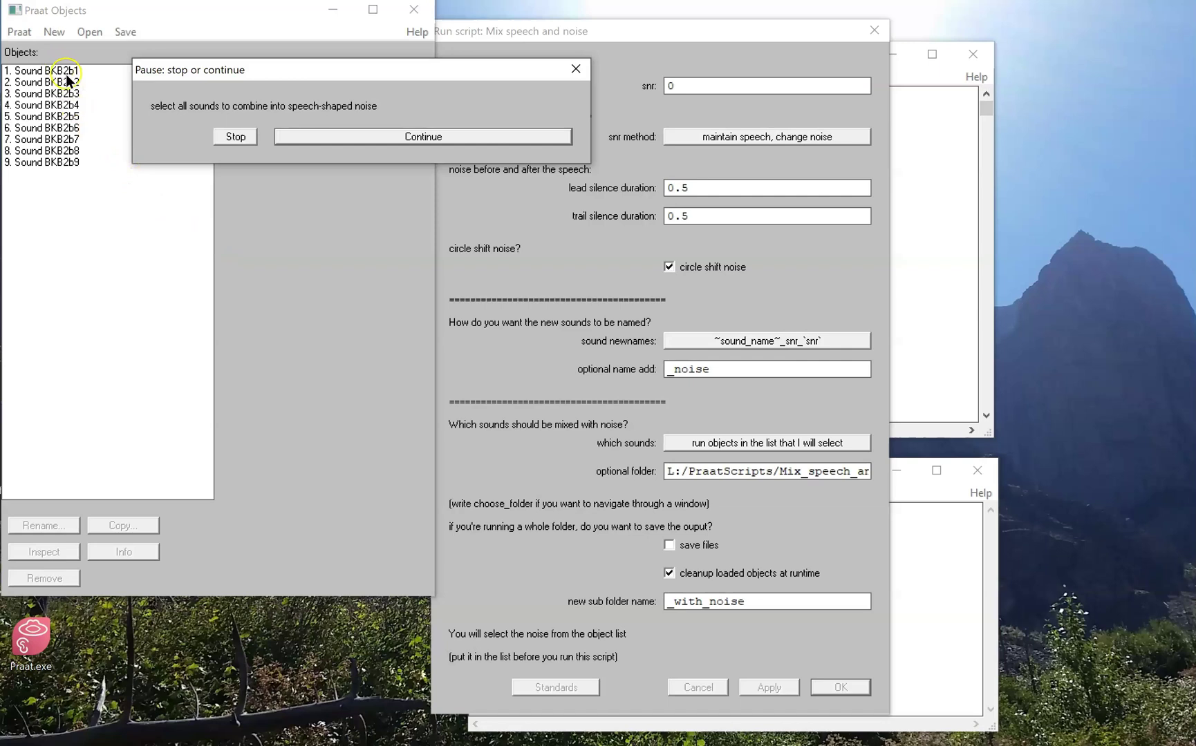
drag(61, 75, 87, 164)
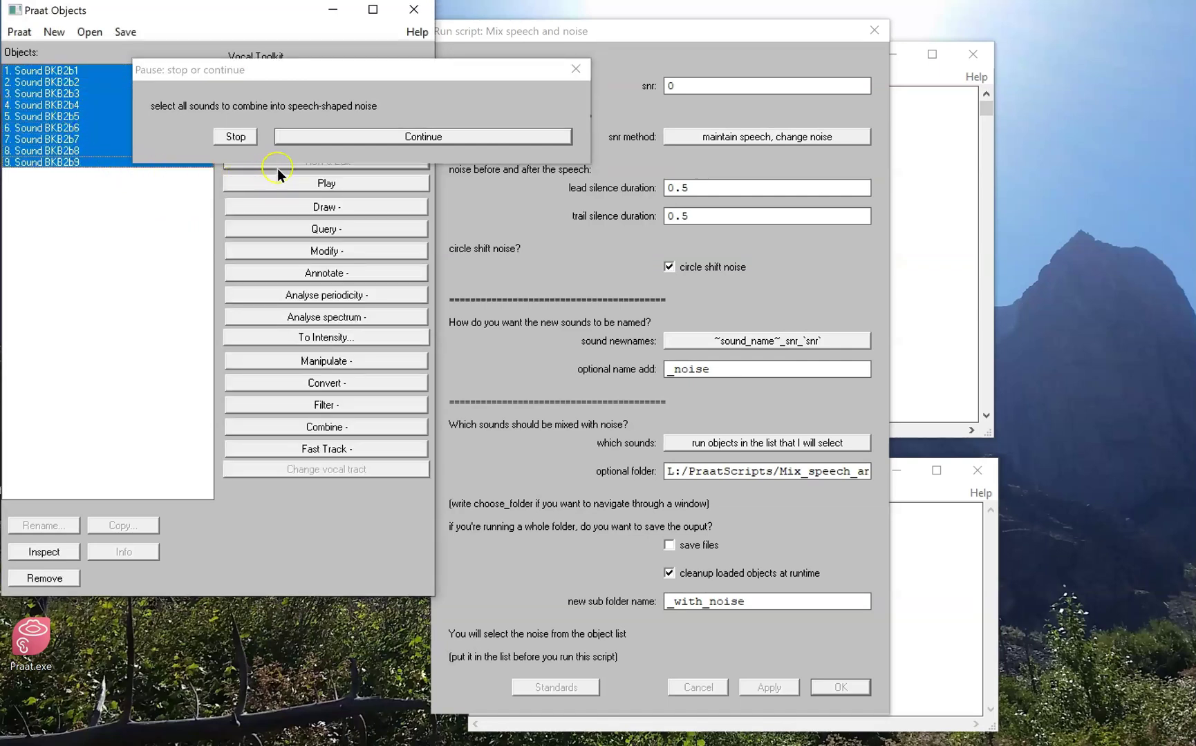
click(315, 137)
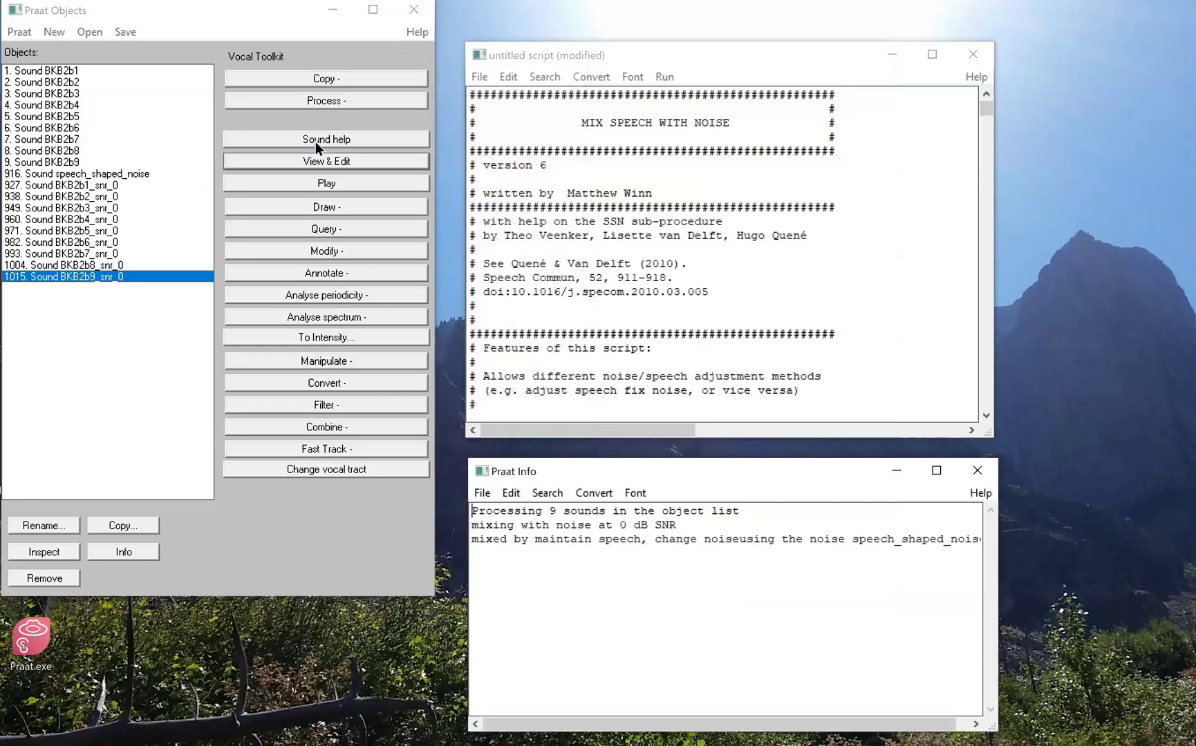
click(122, 174)
click(284, 161)
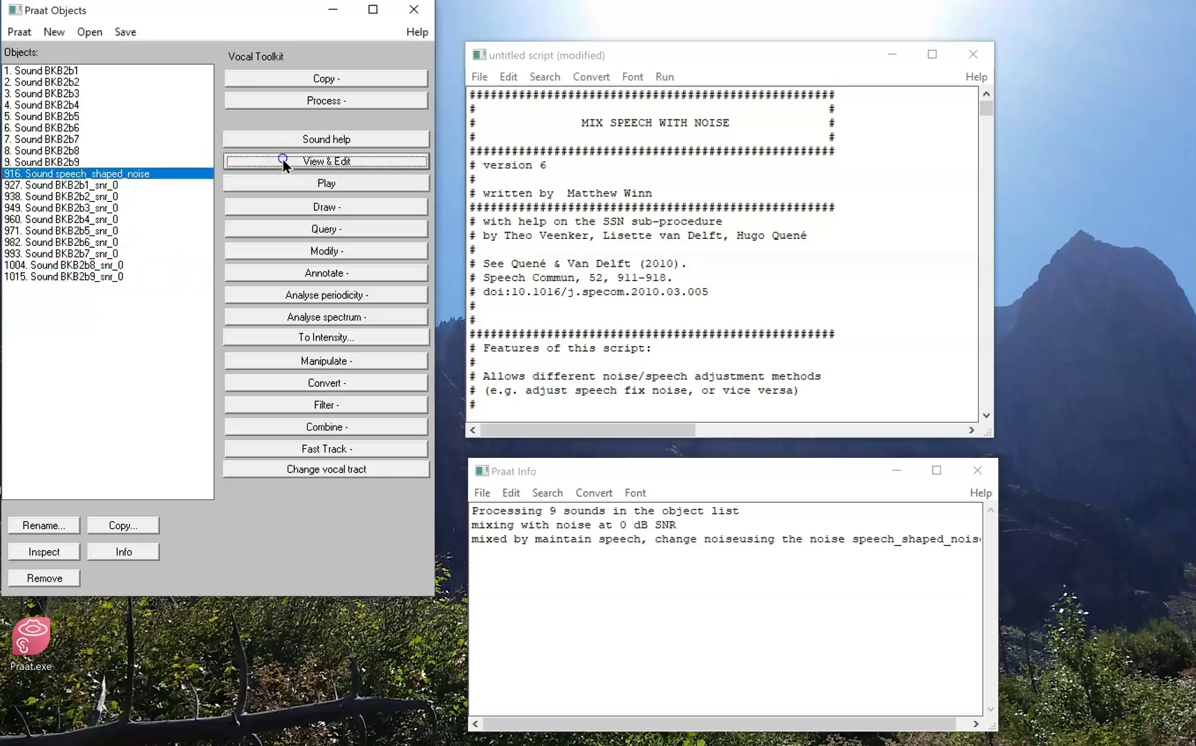
click(224, 308)
key(Tab)
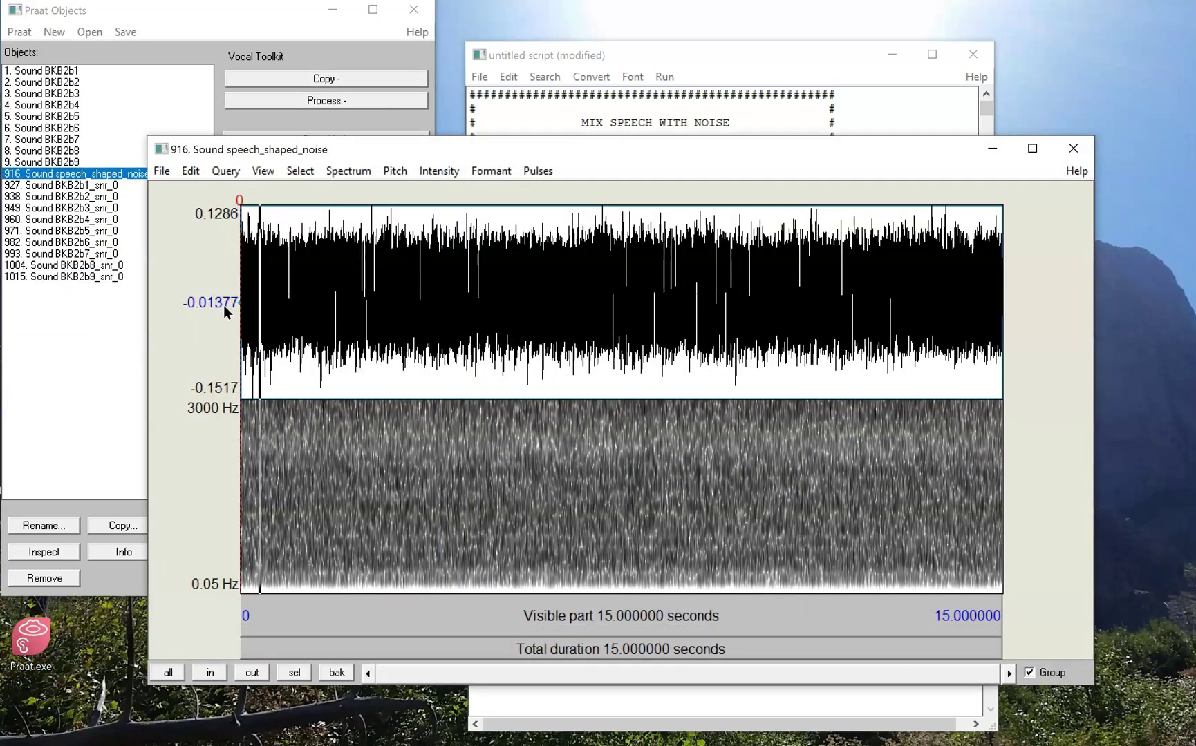
click(1045, 160)
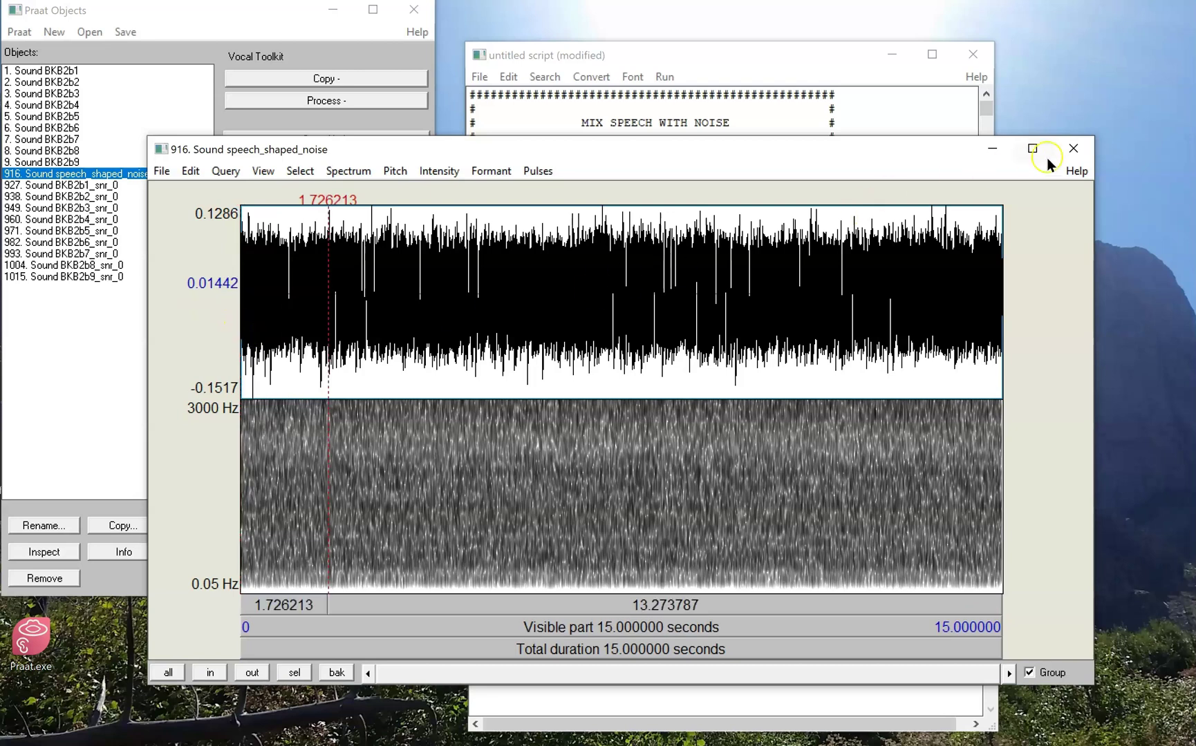
click(1073, 149)
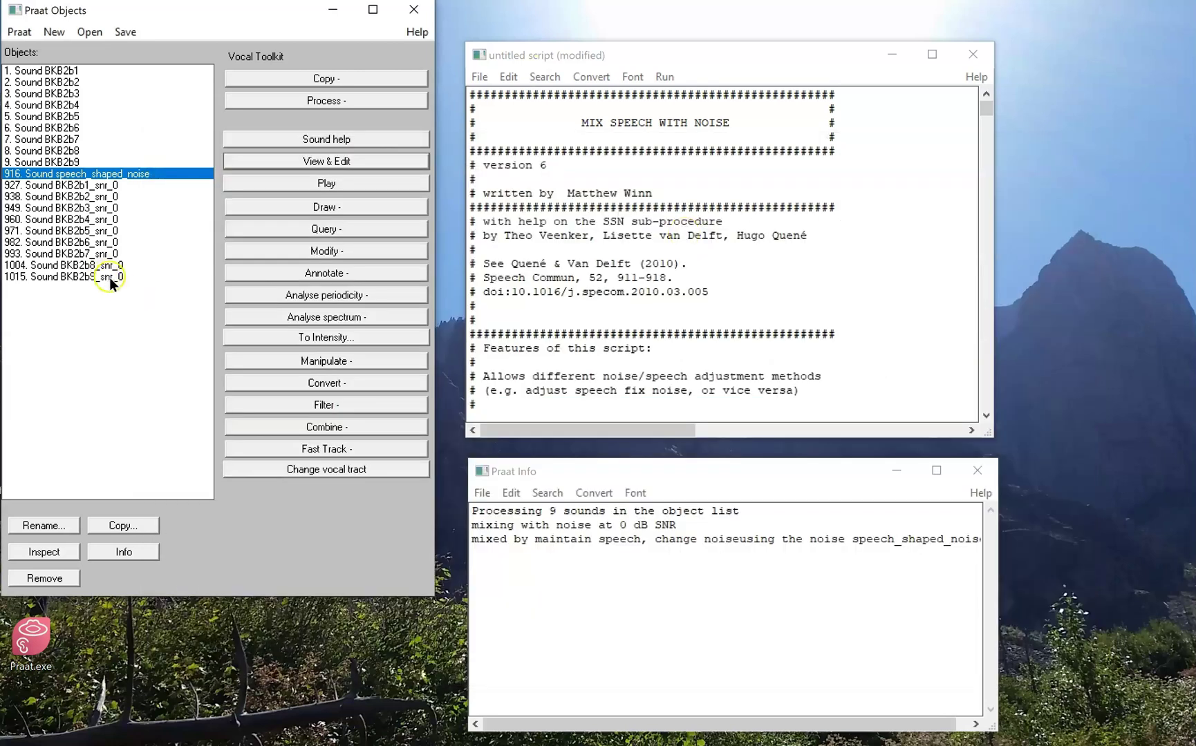
click(109, 277)
click(317, 164)
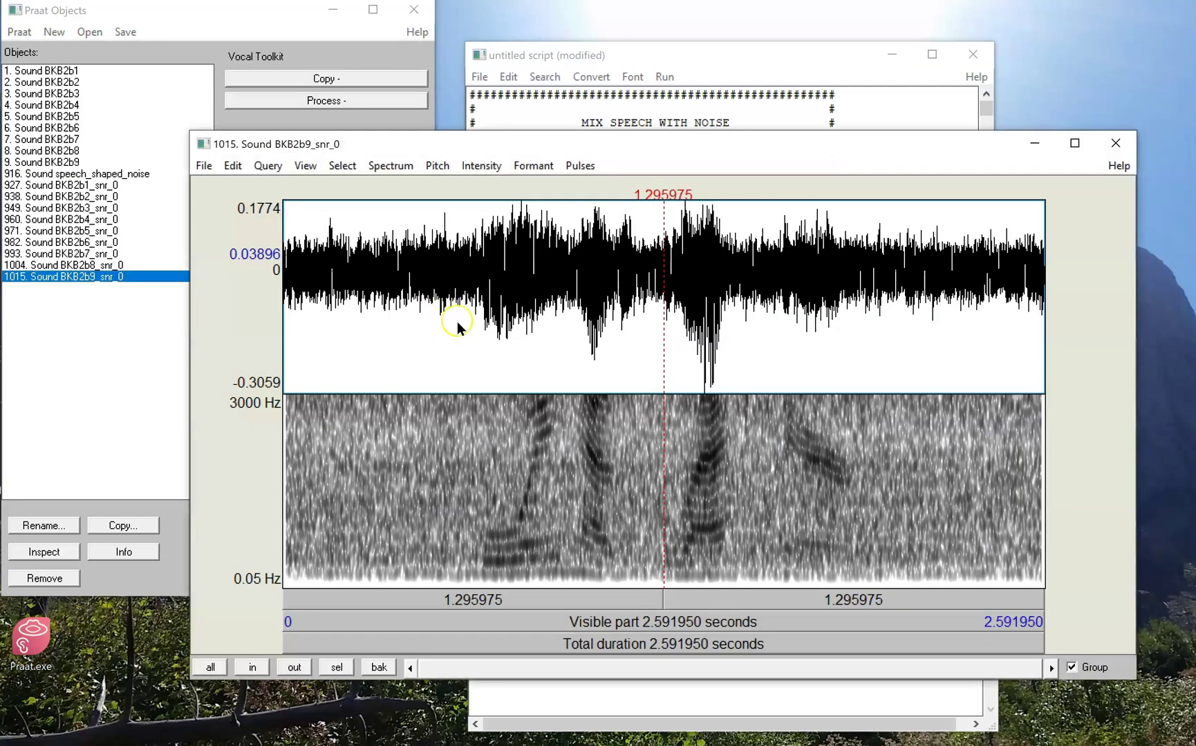
drag(470, 286, 134, 245)
click(432, 289)
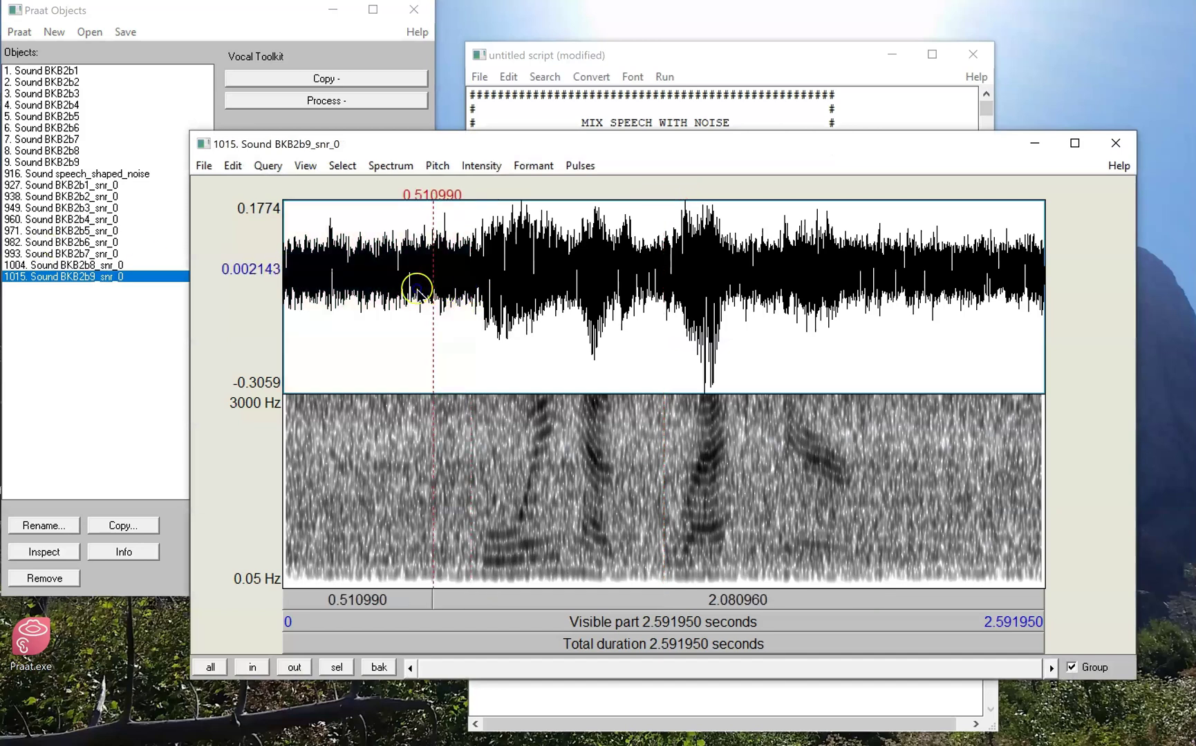
drag(432, 288, 140, 273)
drag(874, 271, 1079, 290)
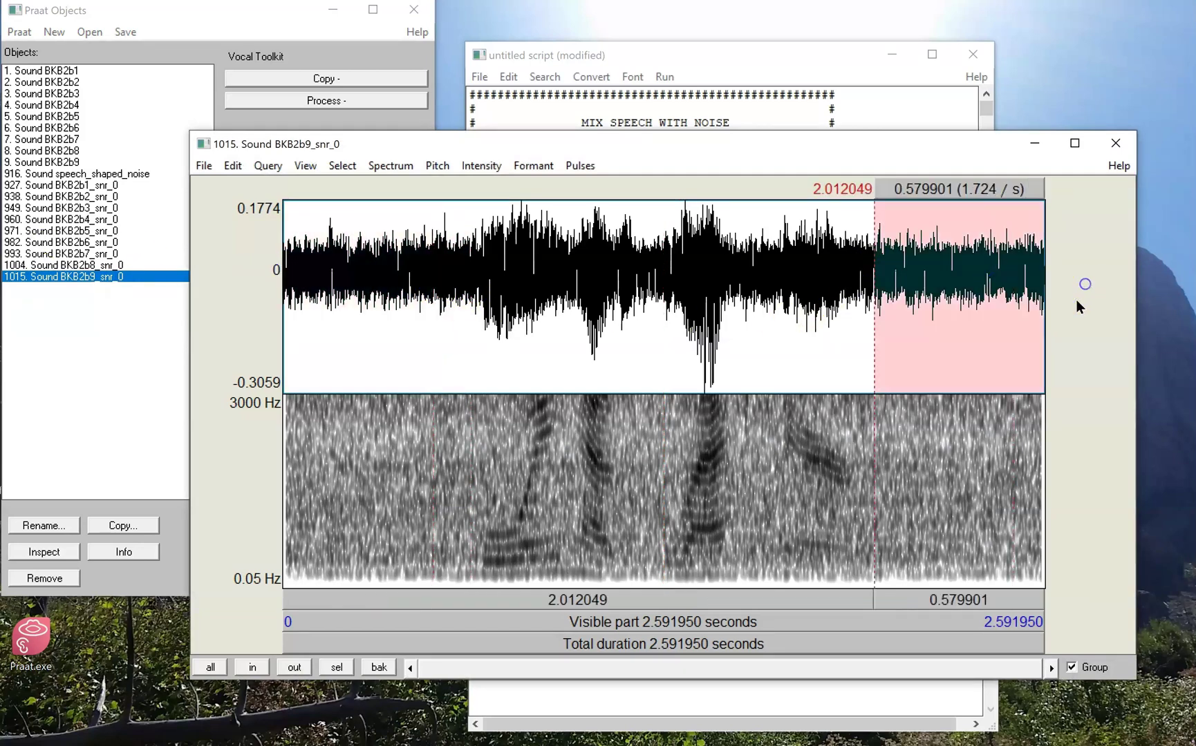
click(1010, 331)
click(266, 322)
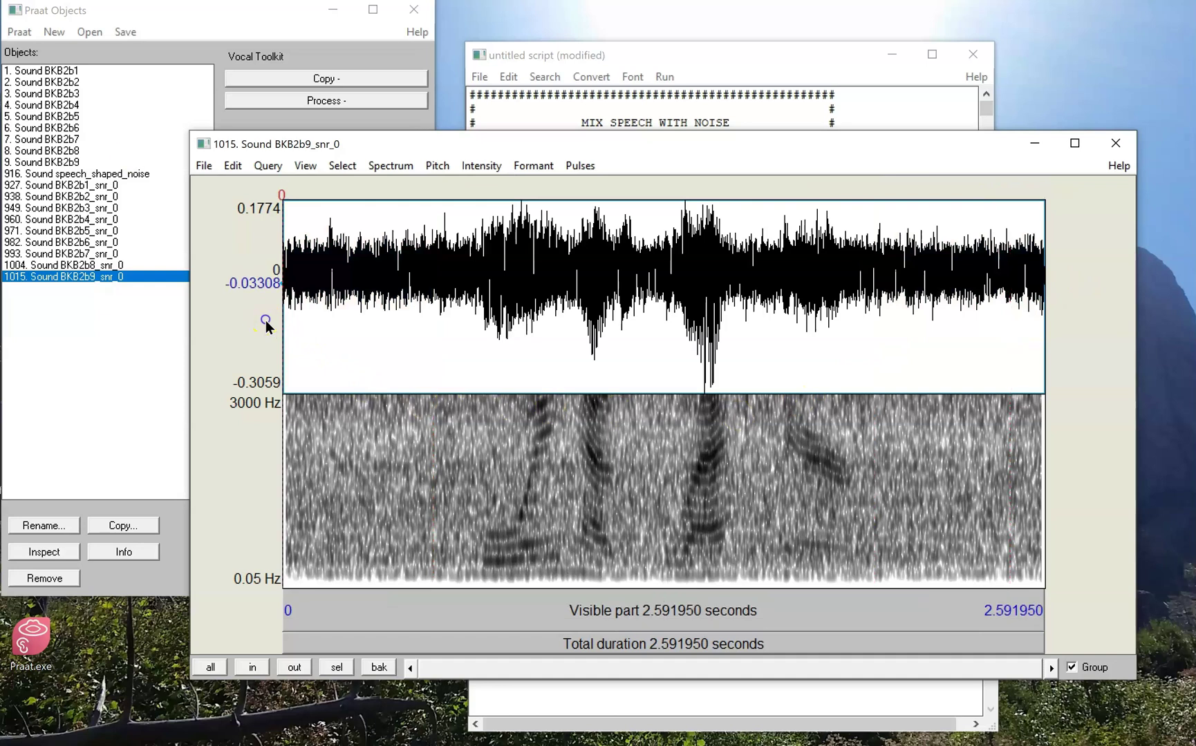
key(Tab)
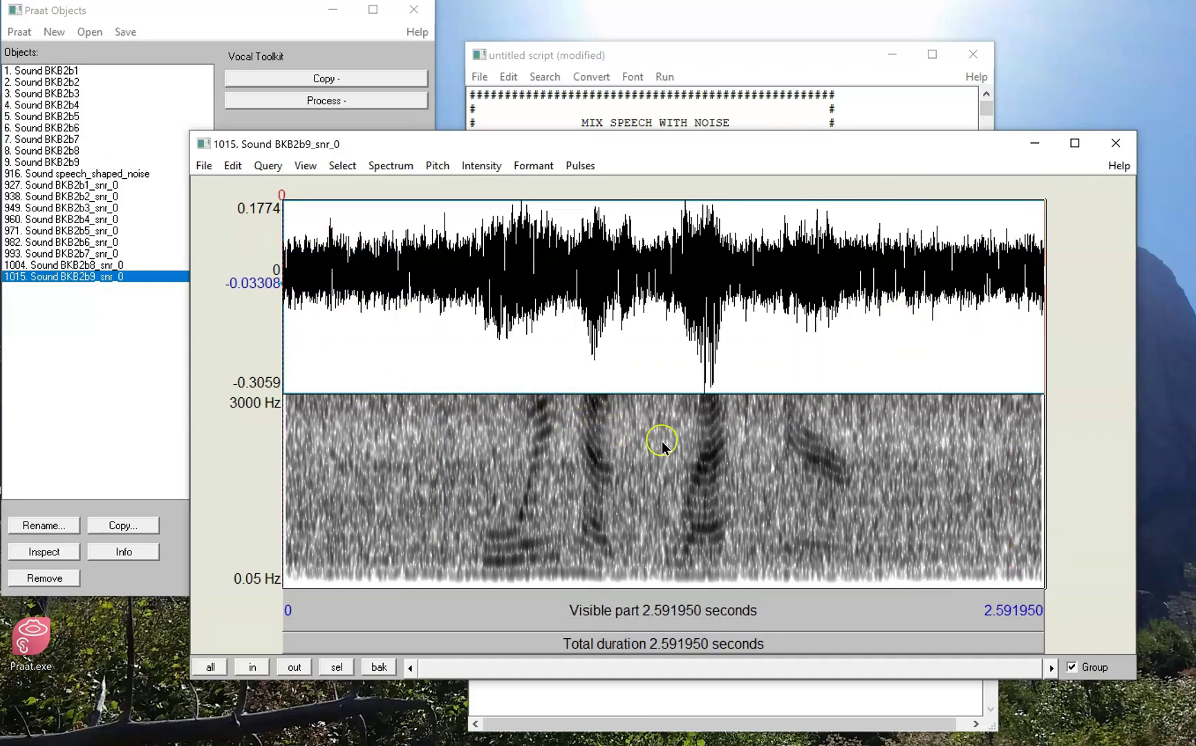
key(ctrl+w)
Rerun the mixing script with SNR 3 and choose the nine BKB sentences to mix.
click(592, 386)
key(ctrl+r)
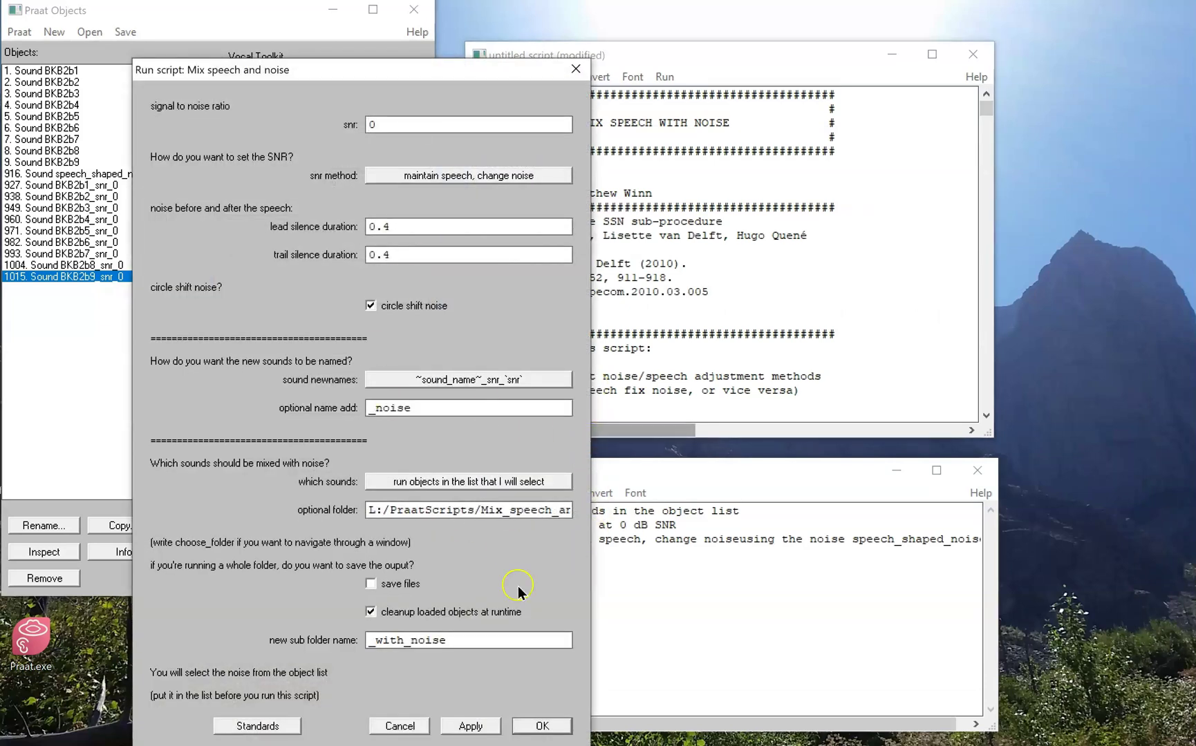
drag(417, 125, 354, 115)
text(3)
click(540, 727)
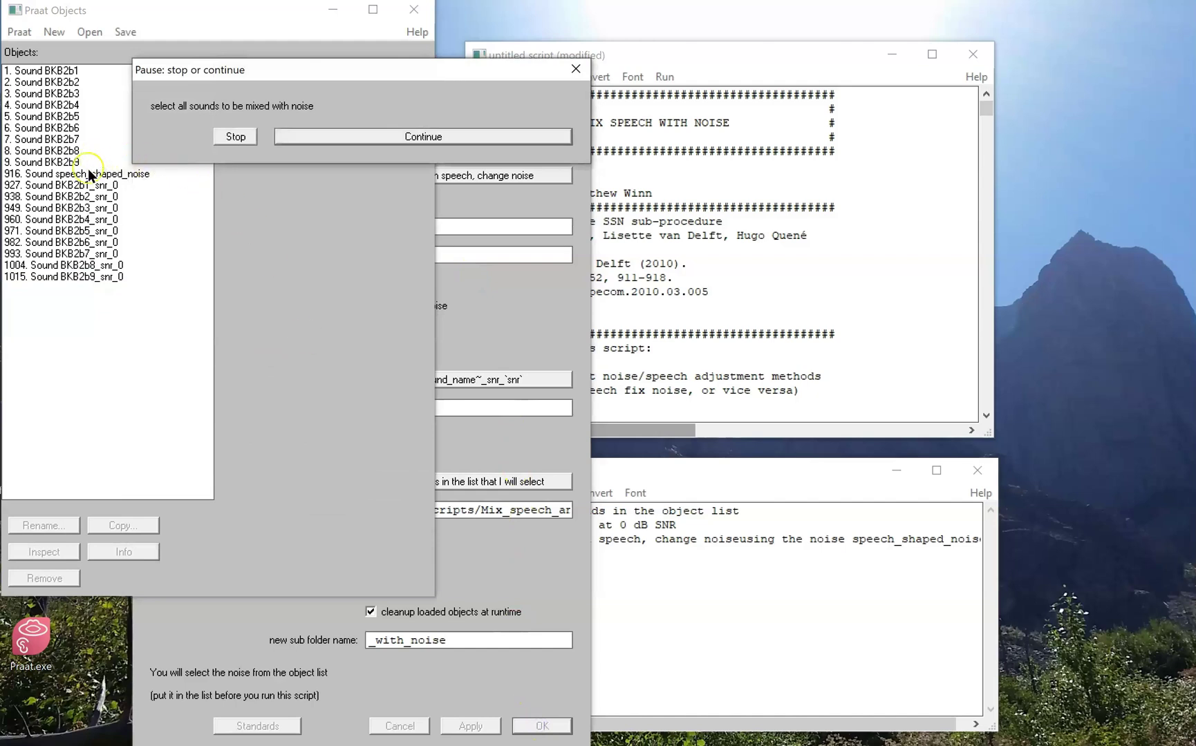
drag(74, 165, 76, 71)
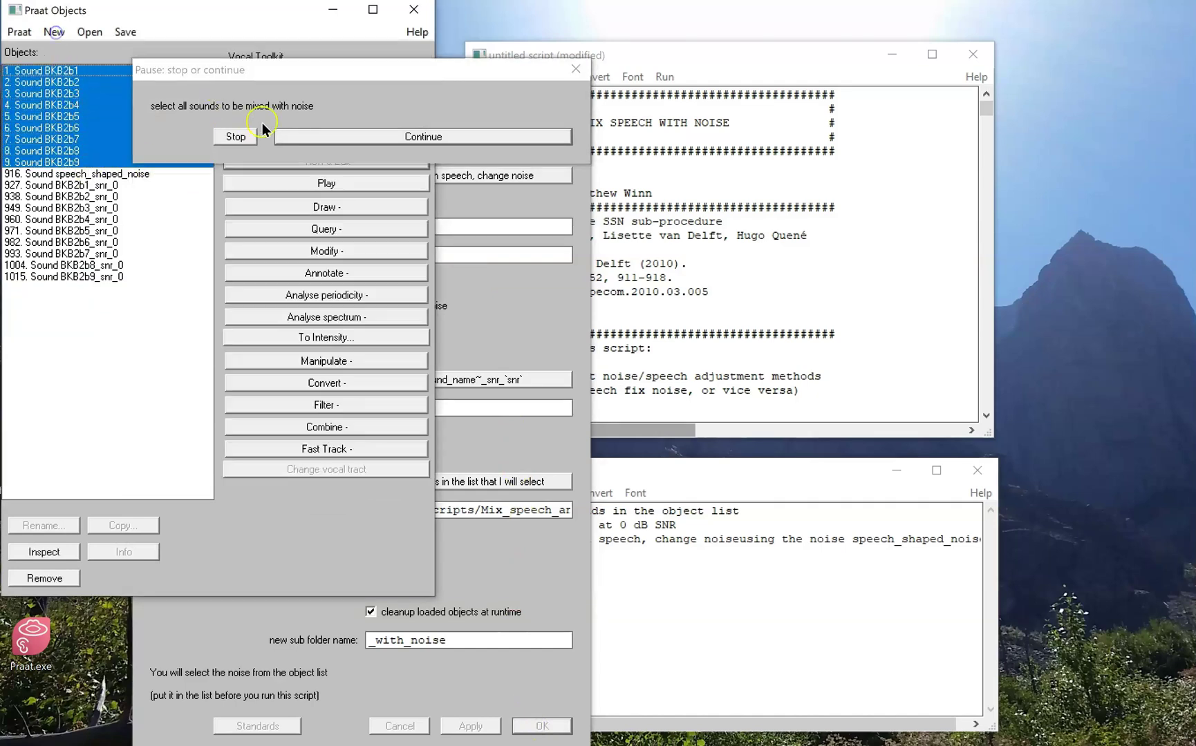
click(320, 141)
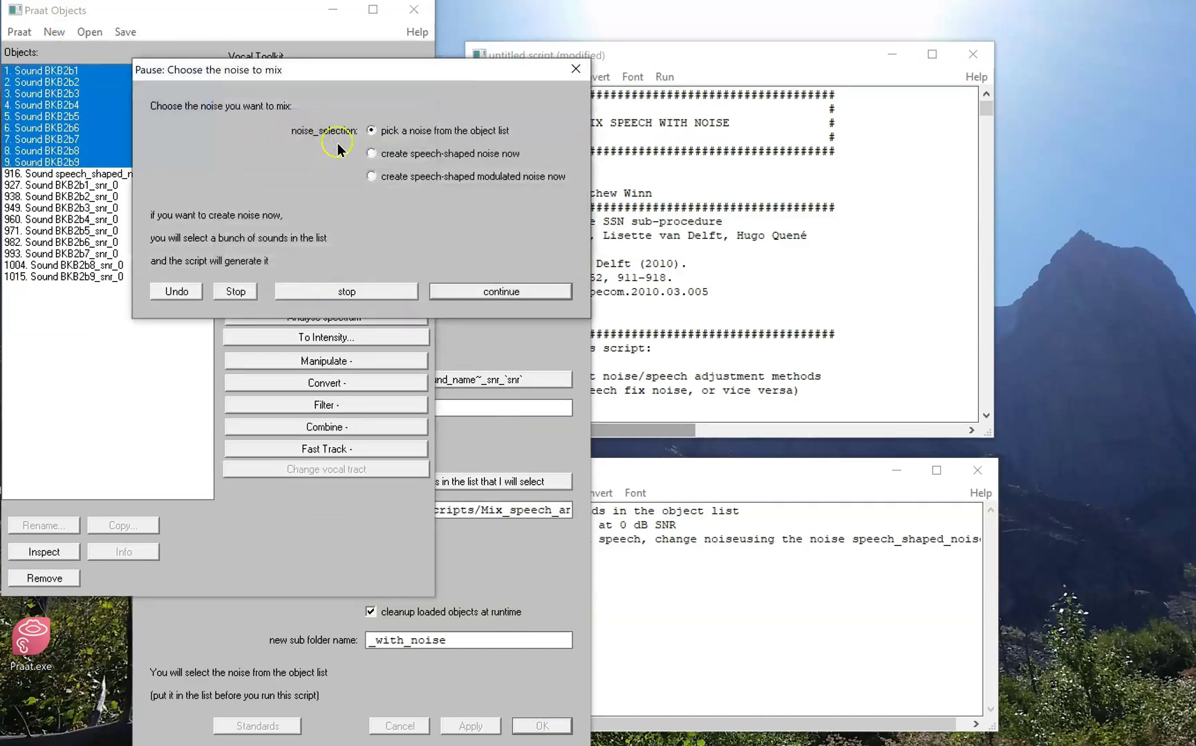
Have the script build speech-shaped modulated noise from the nine sentences and mix them.
click(452, 178)
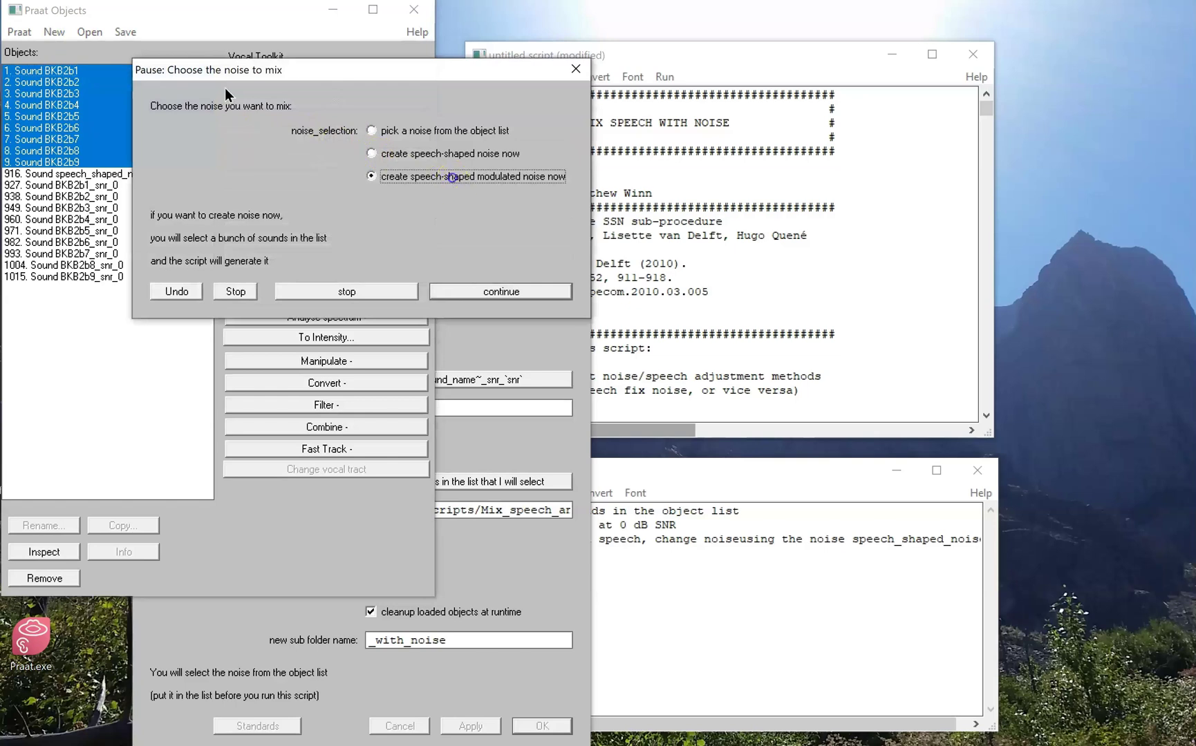
click(495, 292)
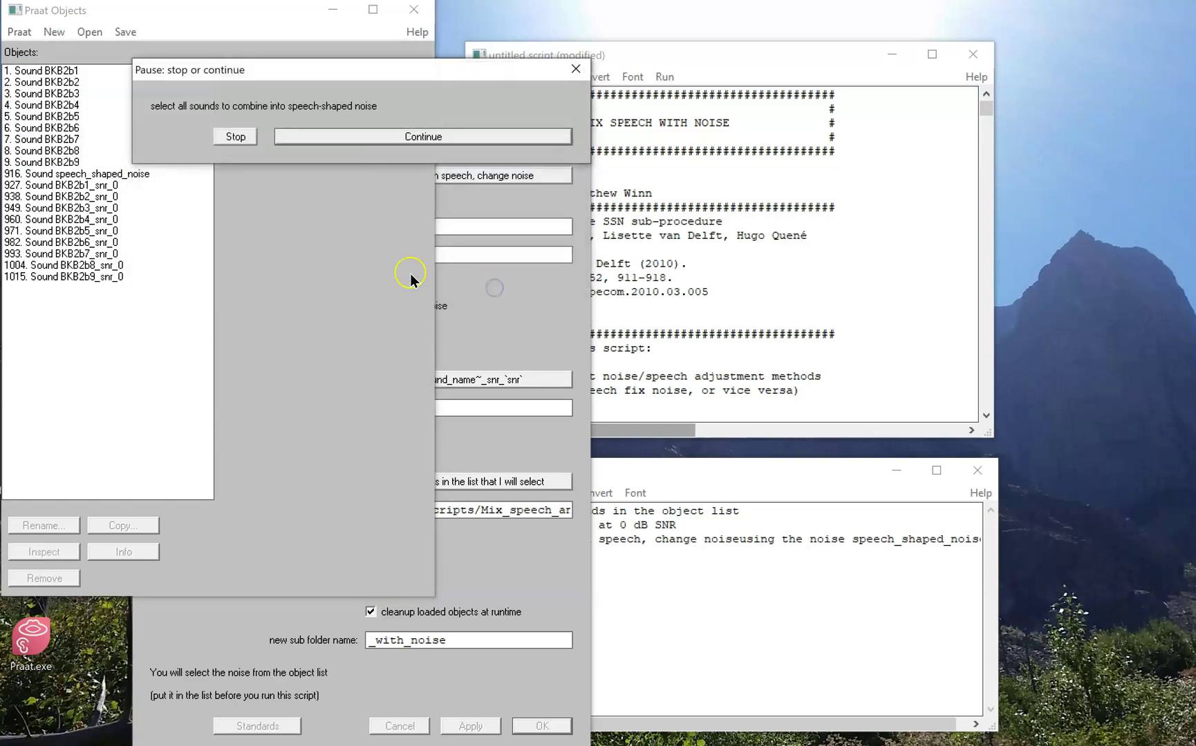
drag(77, 162, 41, 70)
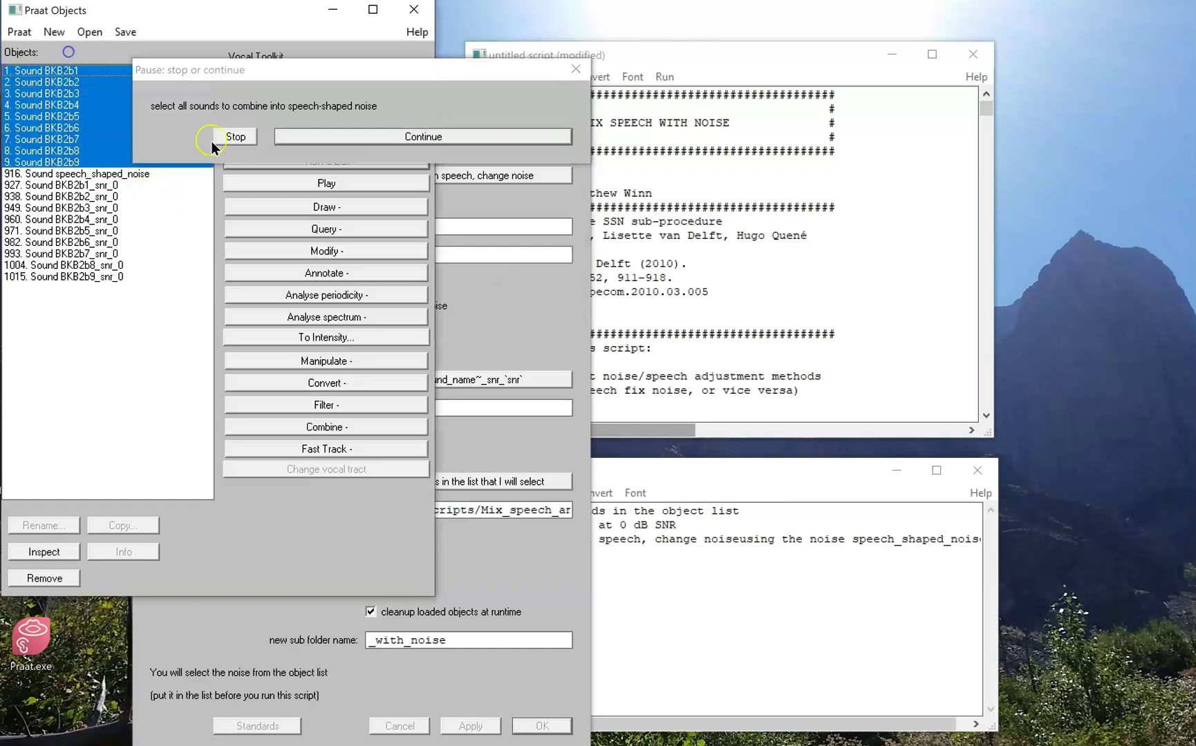
click(314, 138)
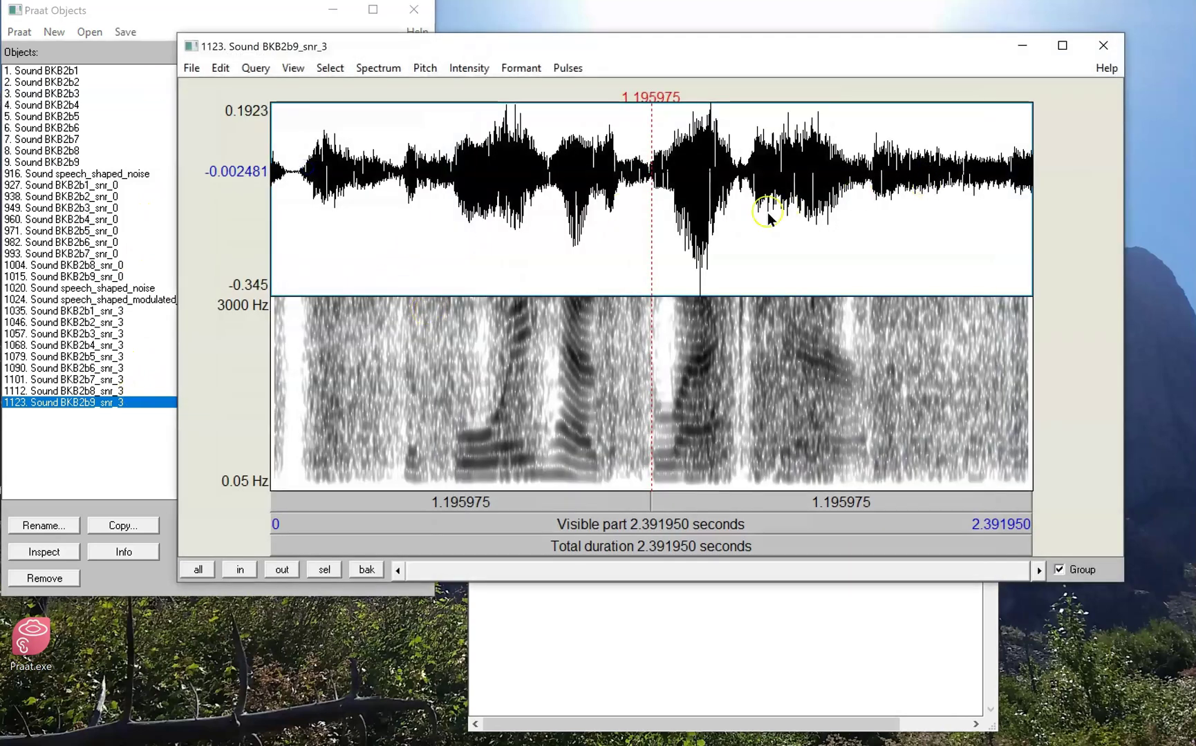
Play the BKB2b9_snr_3 mix, then play the modulated noise and zoom to 4.83–8.96 s.
click(242, 179)
key(Tab)
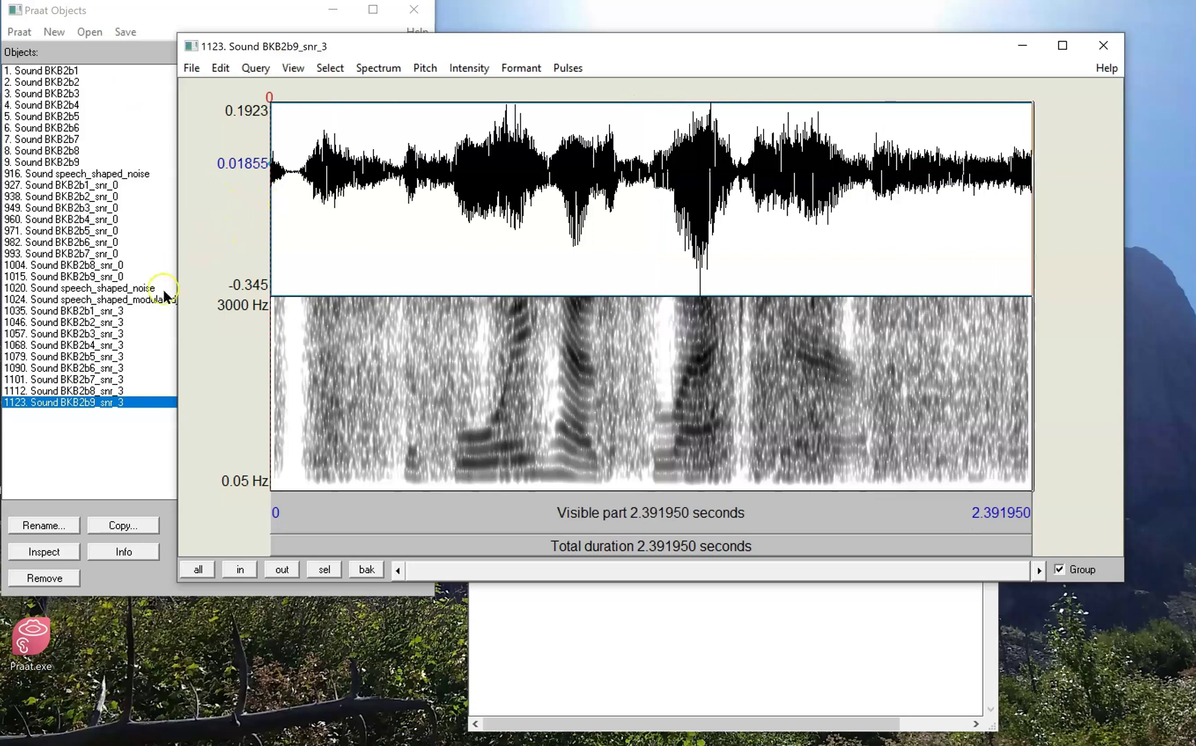
click(141, 300)
click(324, 163)
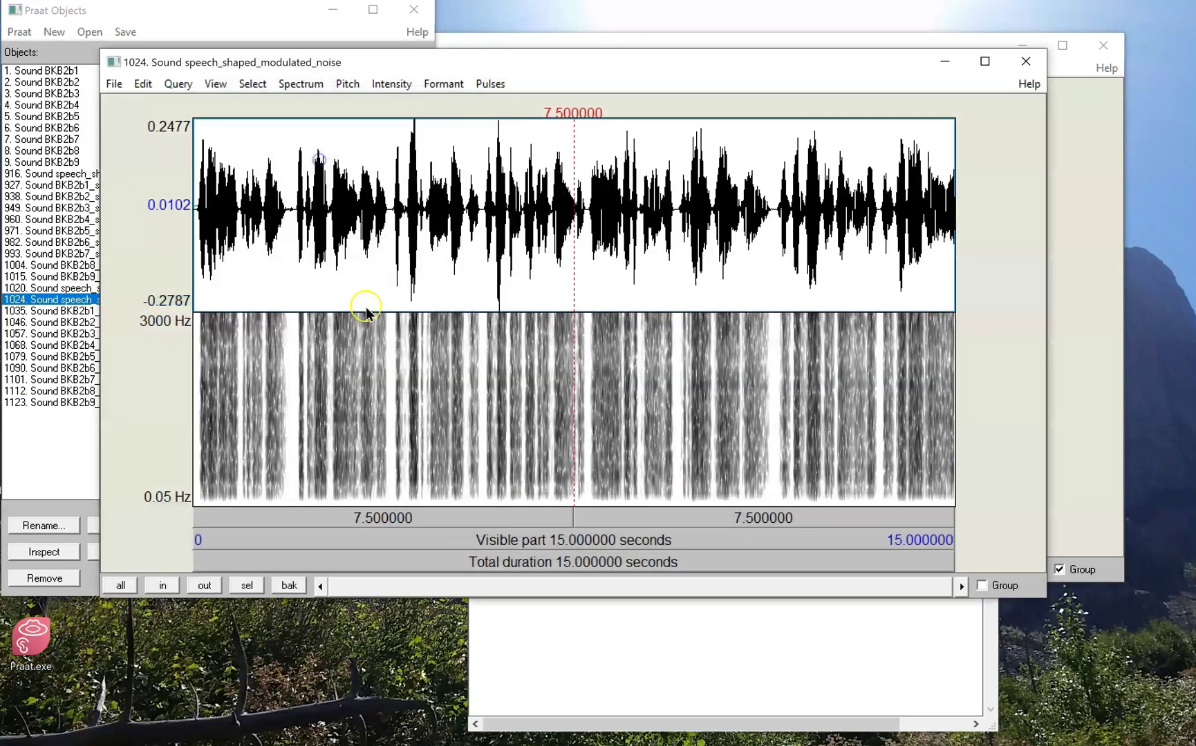
click(385, 271)
key(Tab)
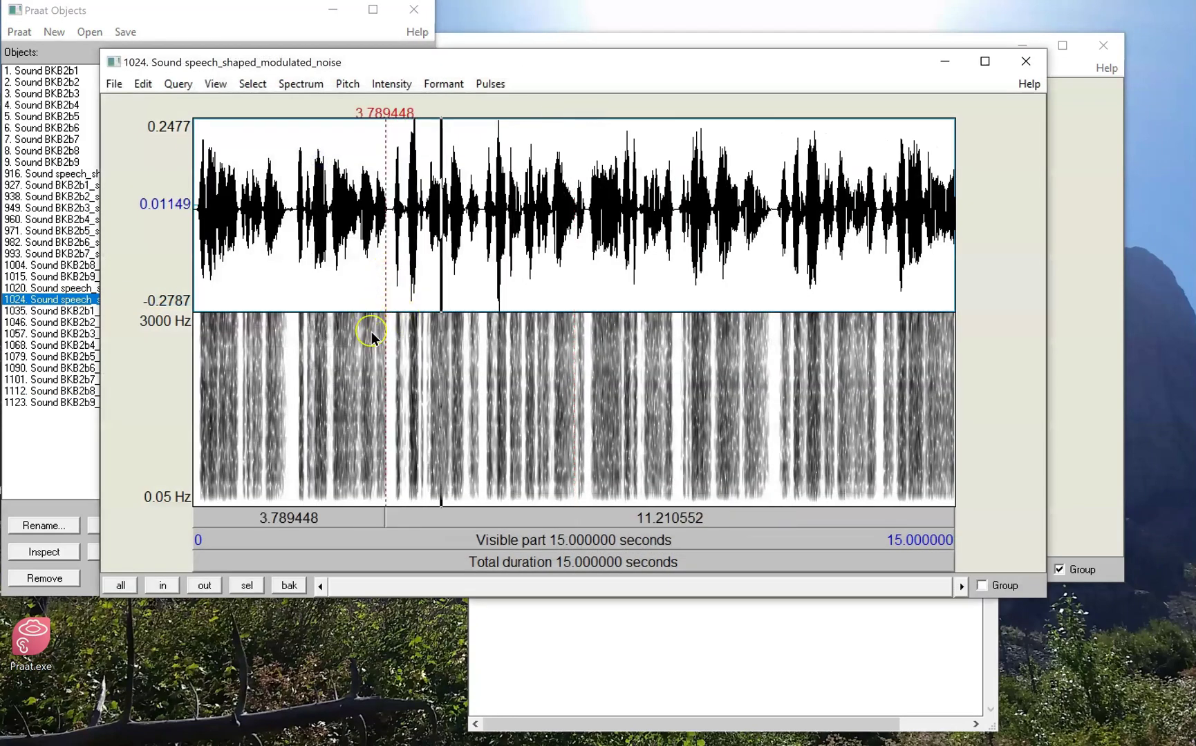
click(427, 378)
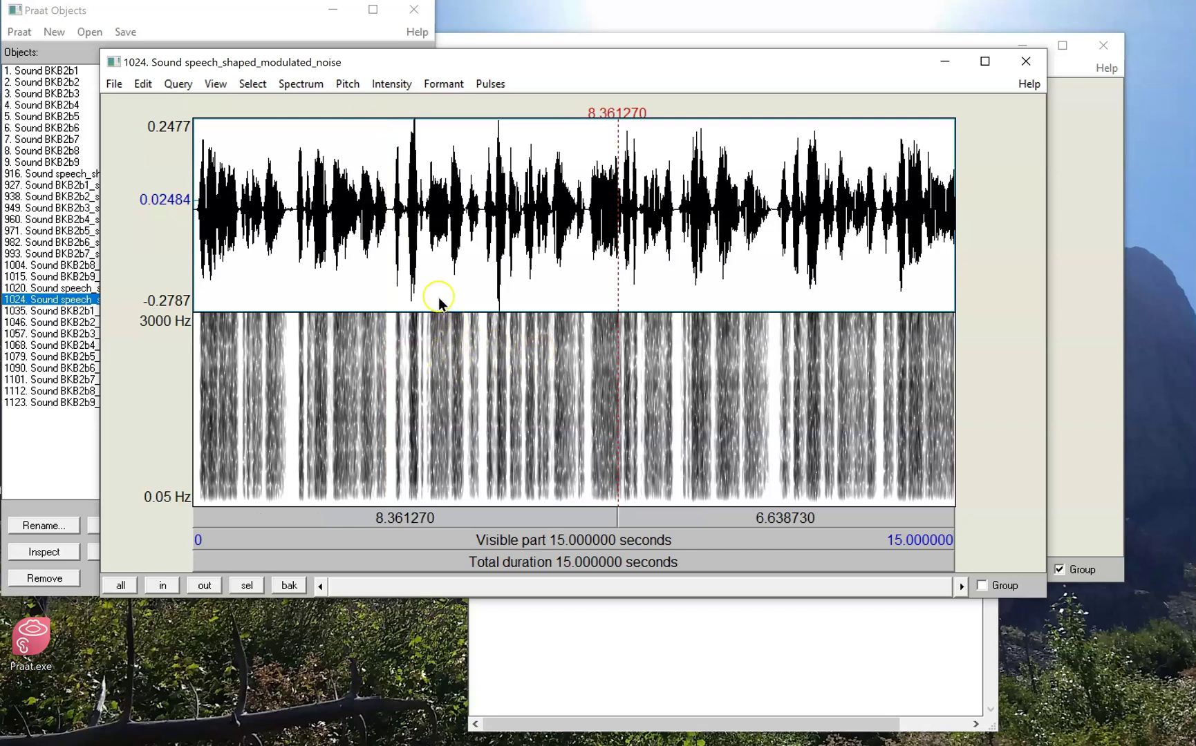
drag(438, 305, 648, 315)
click(247, 585)
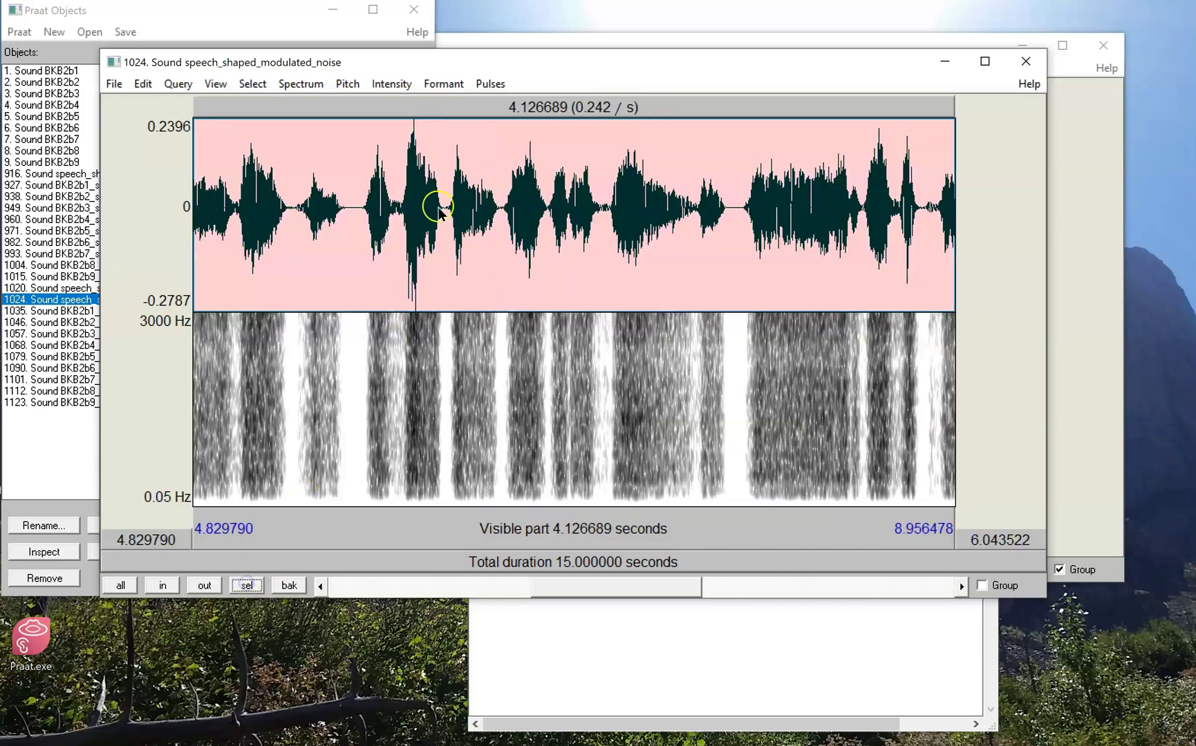
click(582, 359)
key(ctrl+w)
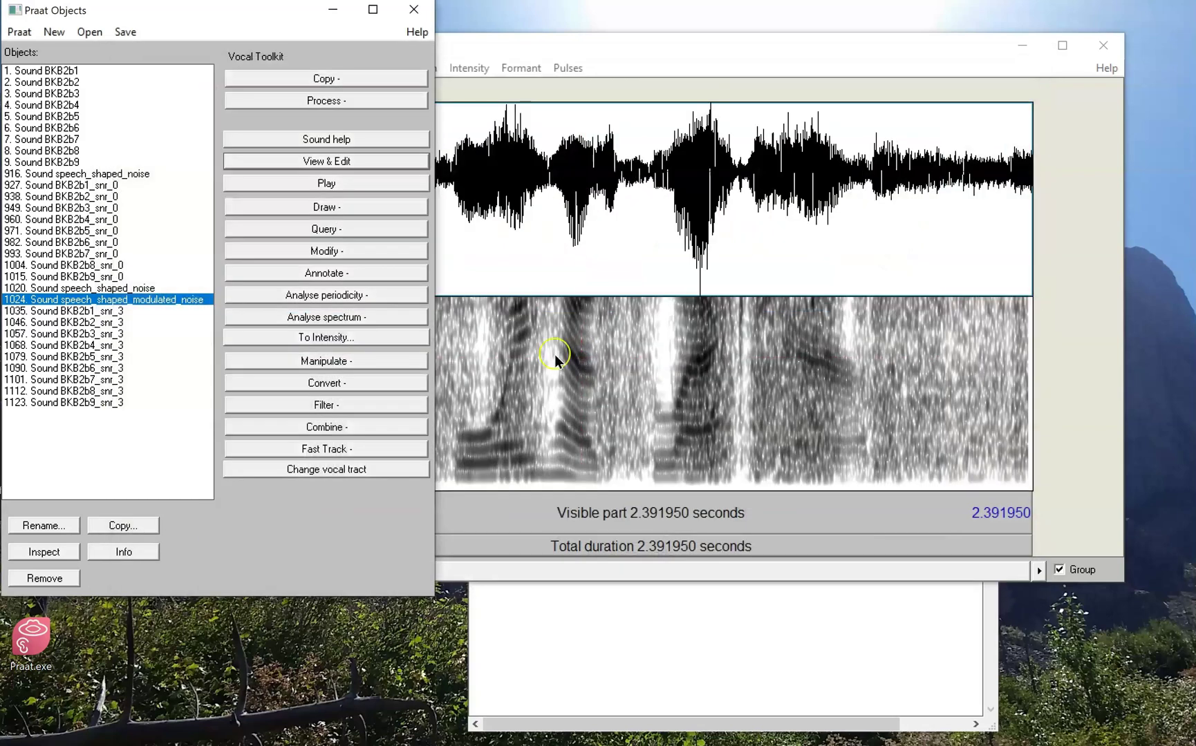
Remove the generated noise and mixed sounds, then rerun the mixing script with its current settings.
drag(104, 174, 118, 441)
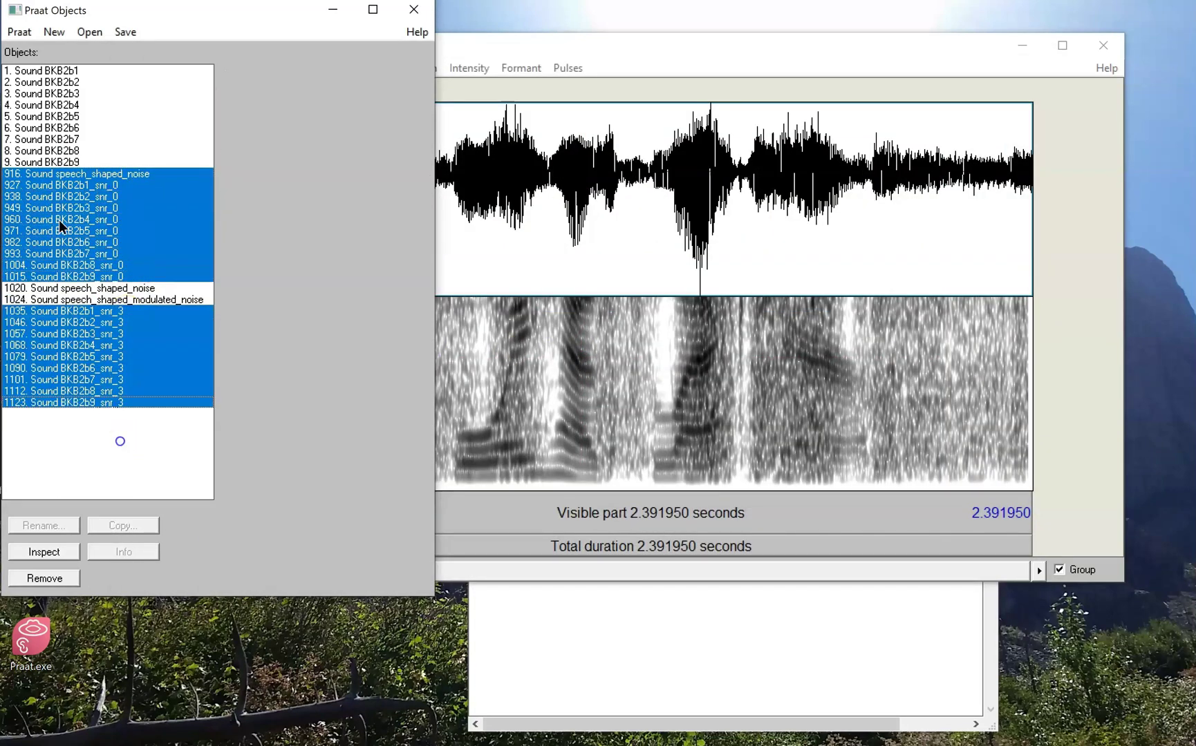
click(62, 577)
click(634, 225)
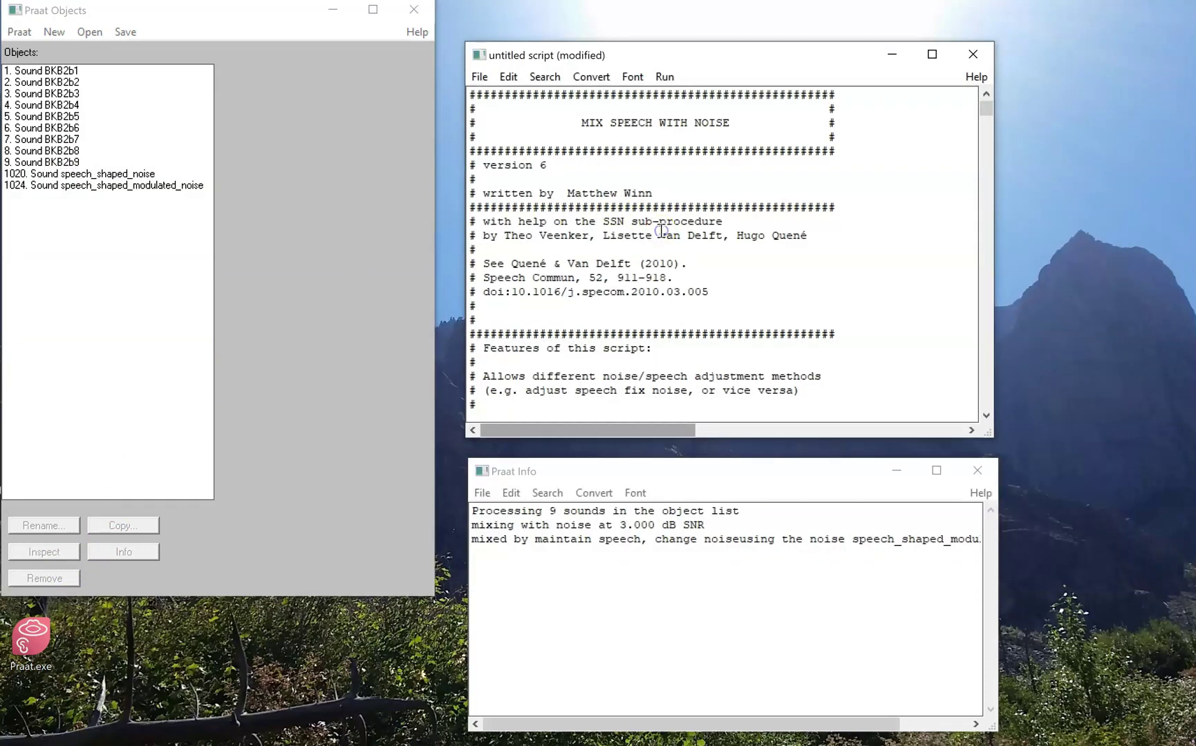
key(ctrl+r)
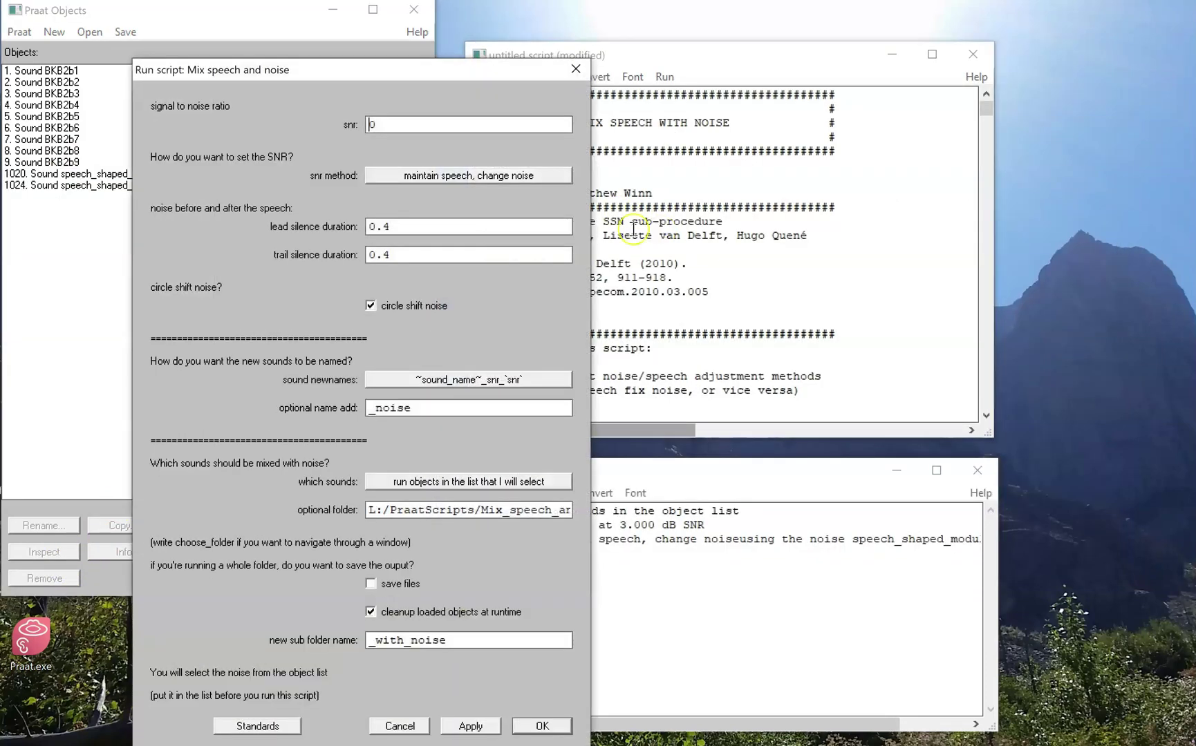
click(543, 726)
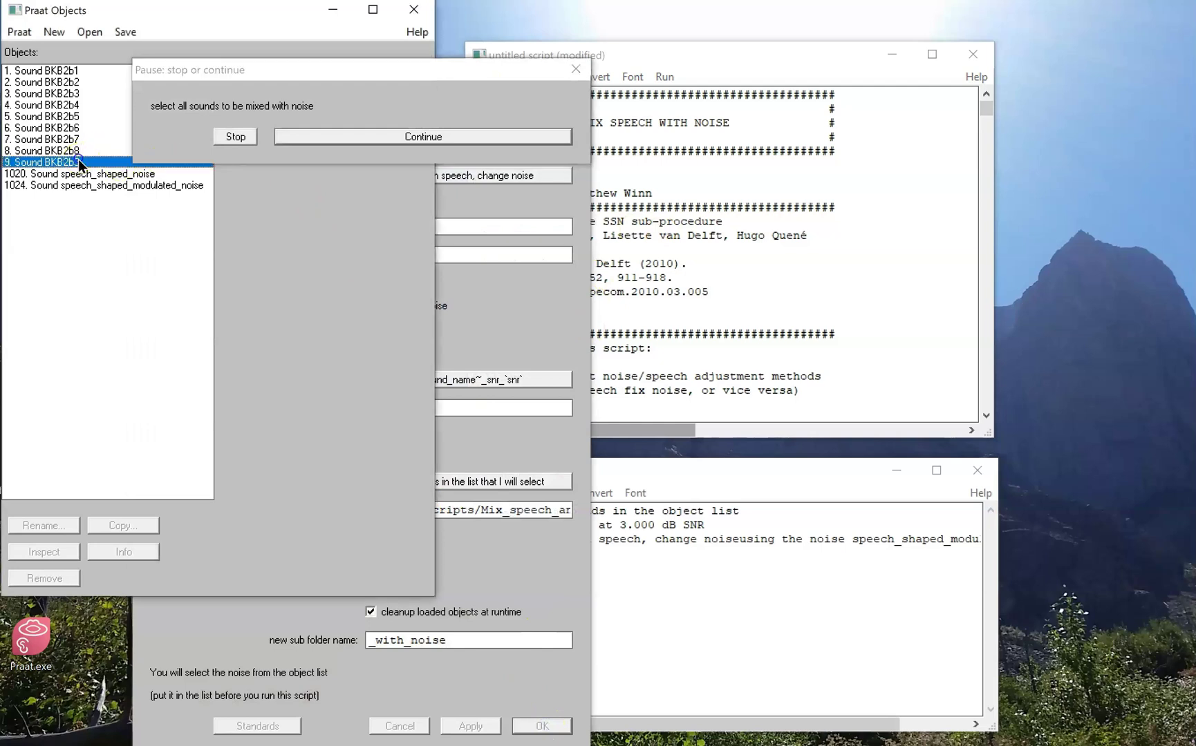
Mix the nine sentences with speech_shaped_modulated_noise picked from the object list.
drag(81, 164, 45, 50)
click(308, 142)
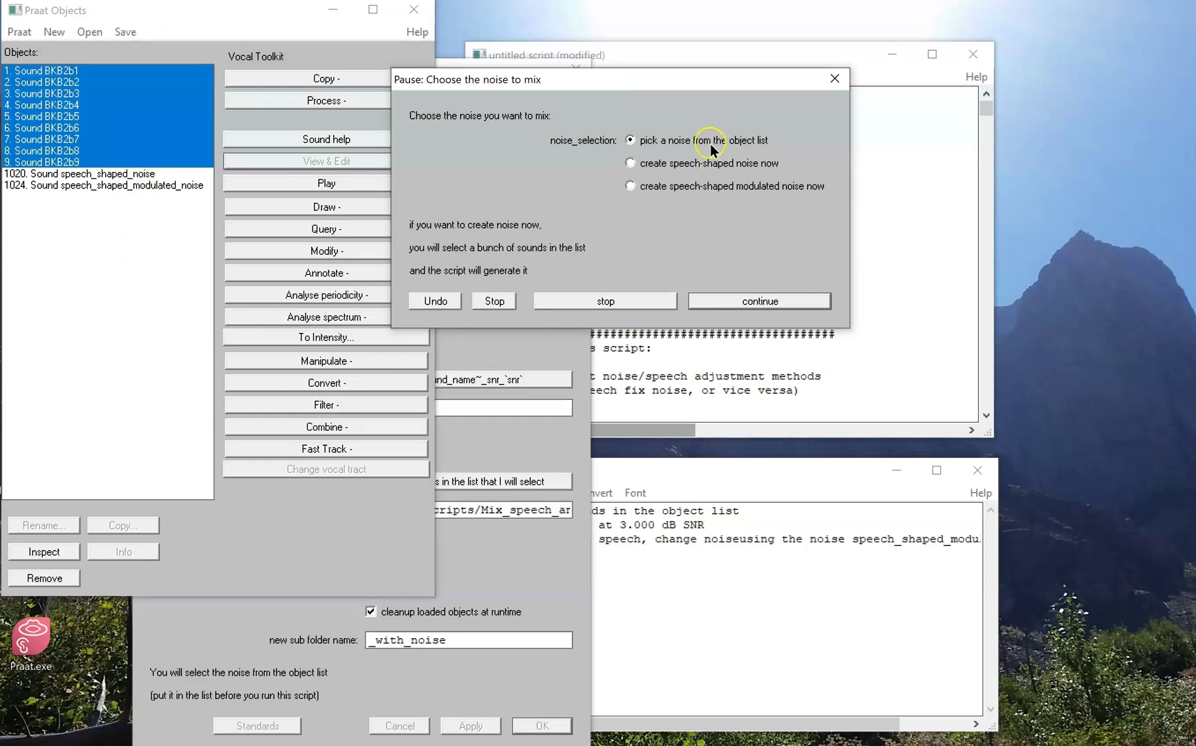
click(747, 303)
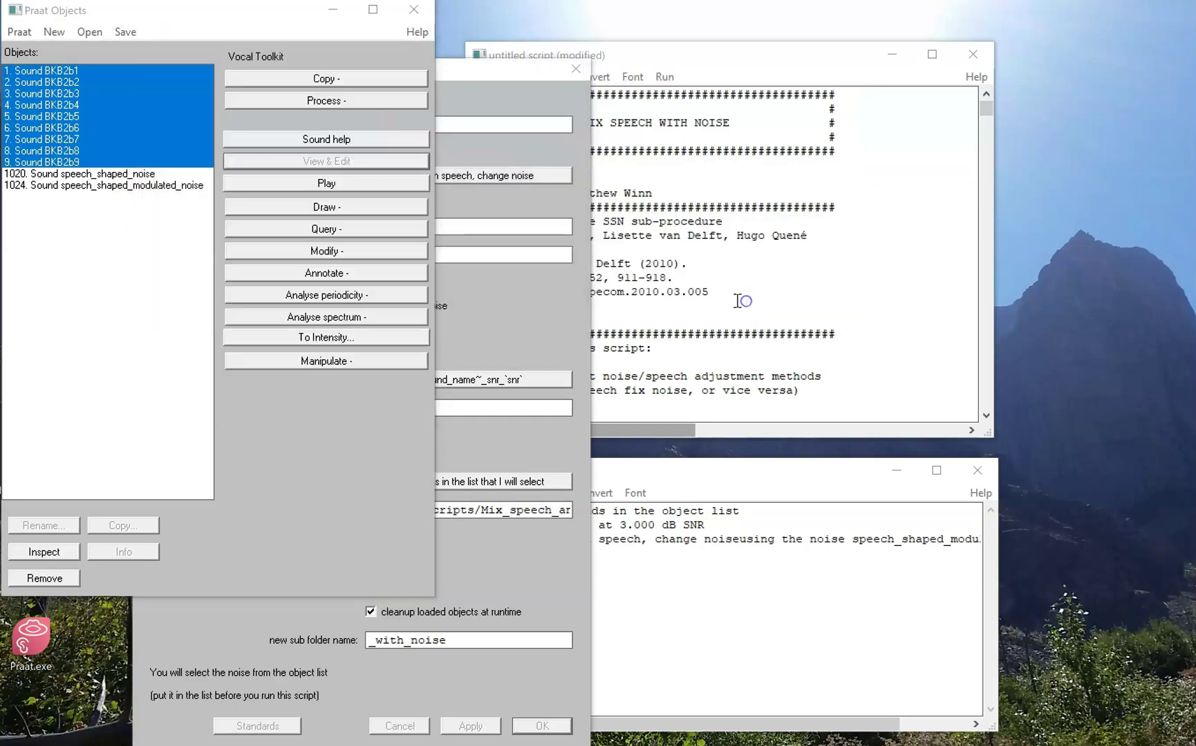
click(89, 185)
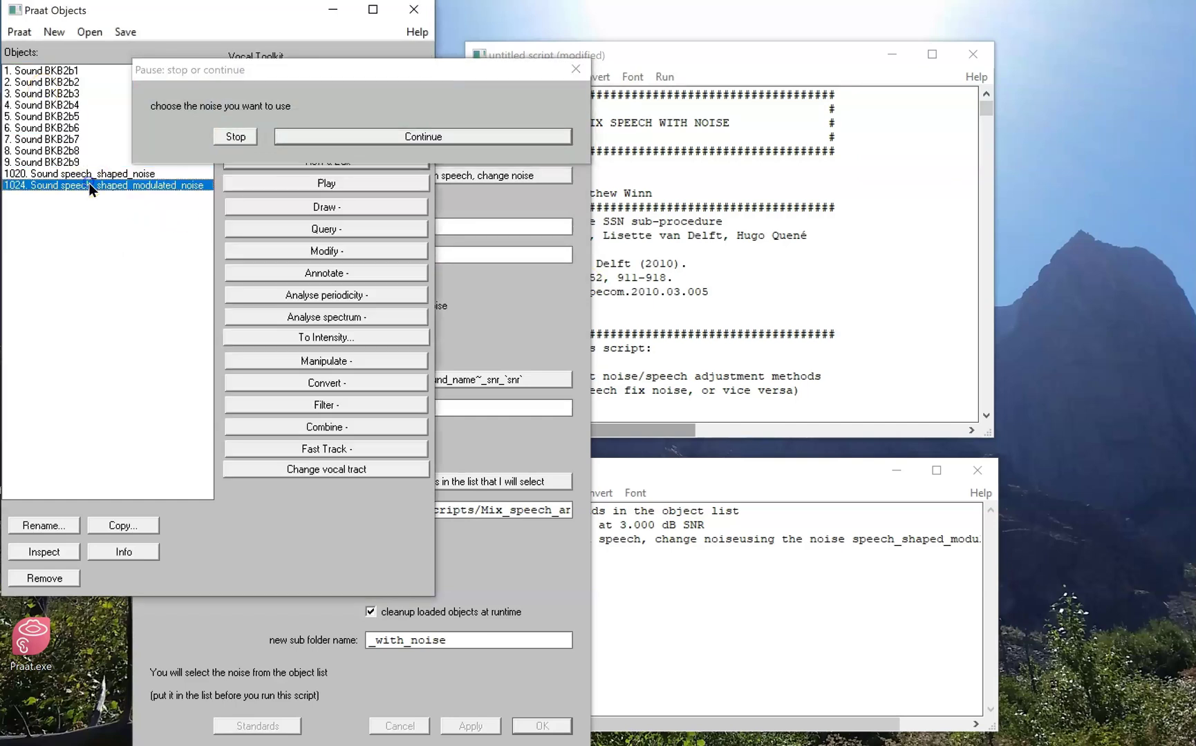
click(350, 136)
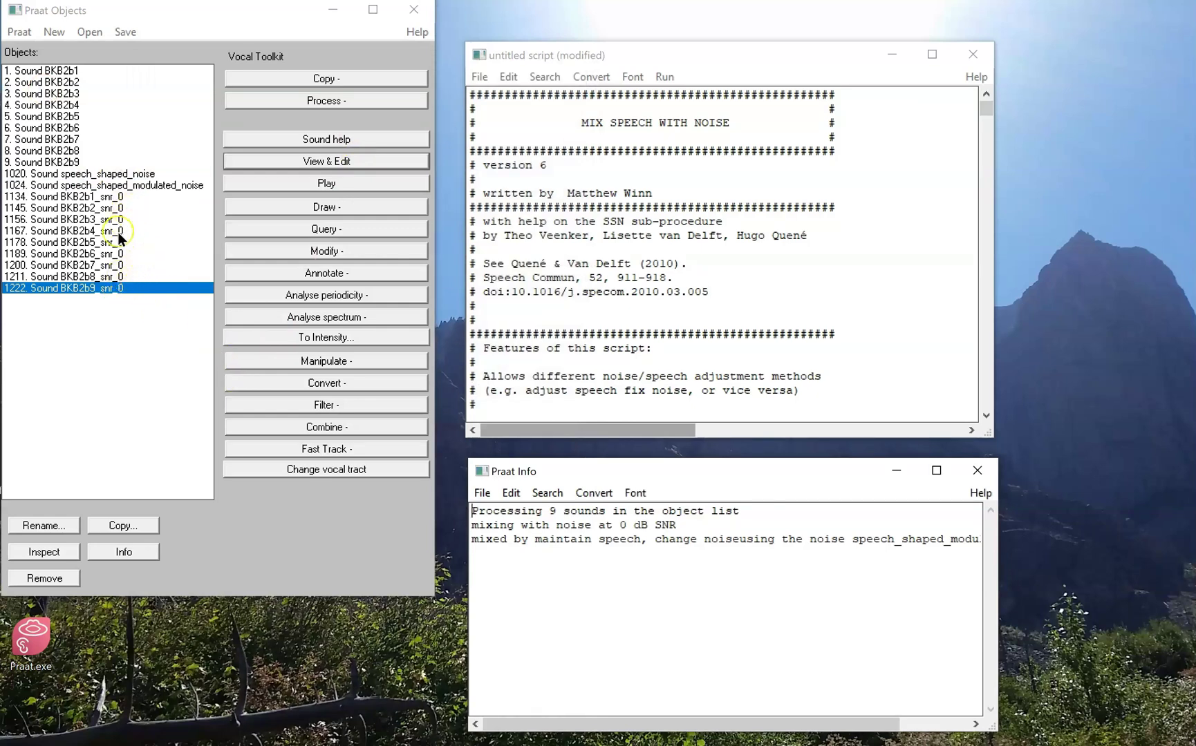
Play BKB2b6_snr_0 in its sound window, then remove all nine _snr_0 mixes.
click(114, 254)
click(326, 168)
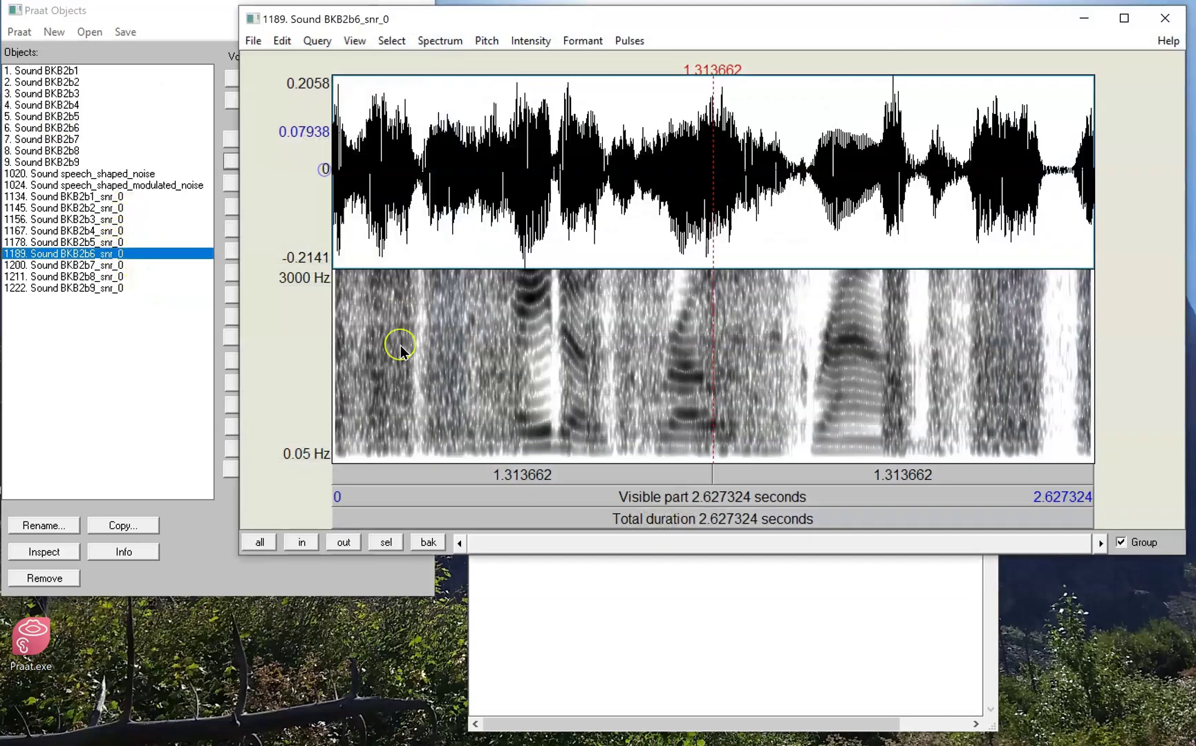
click(325, 250)
key(Tab)
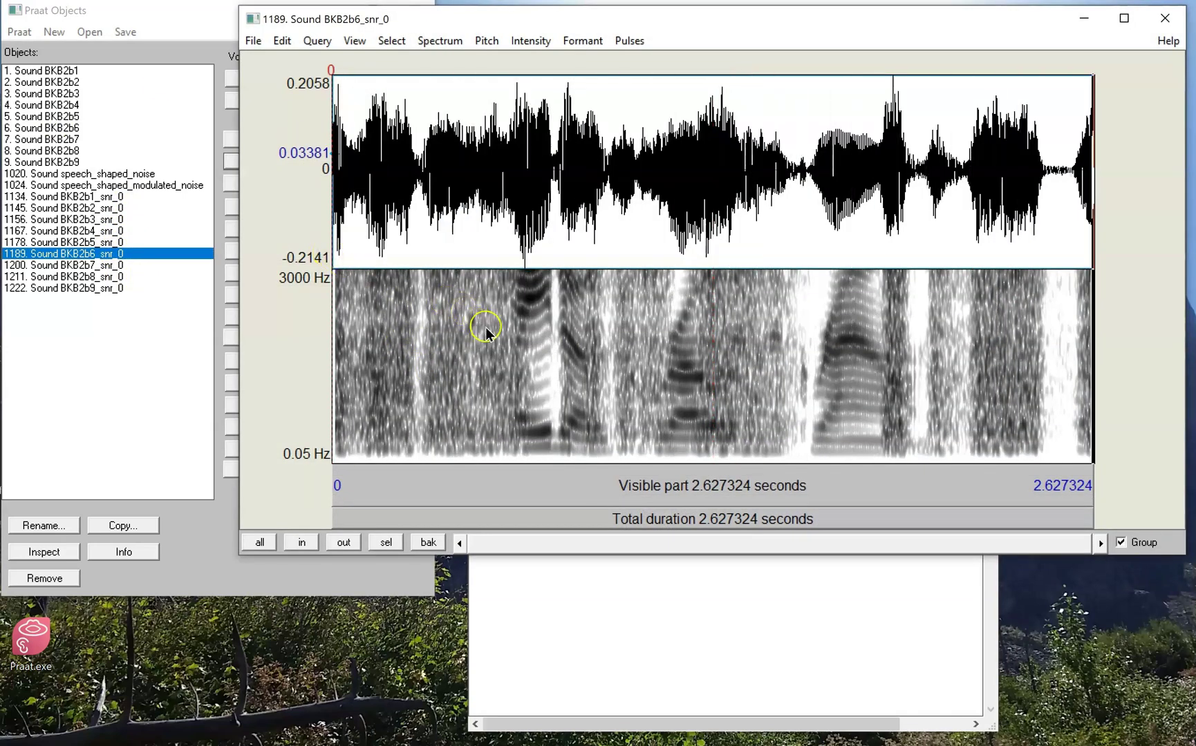
key(ctrl+w)
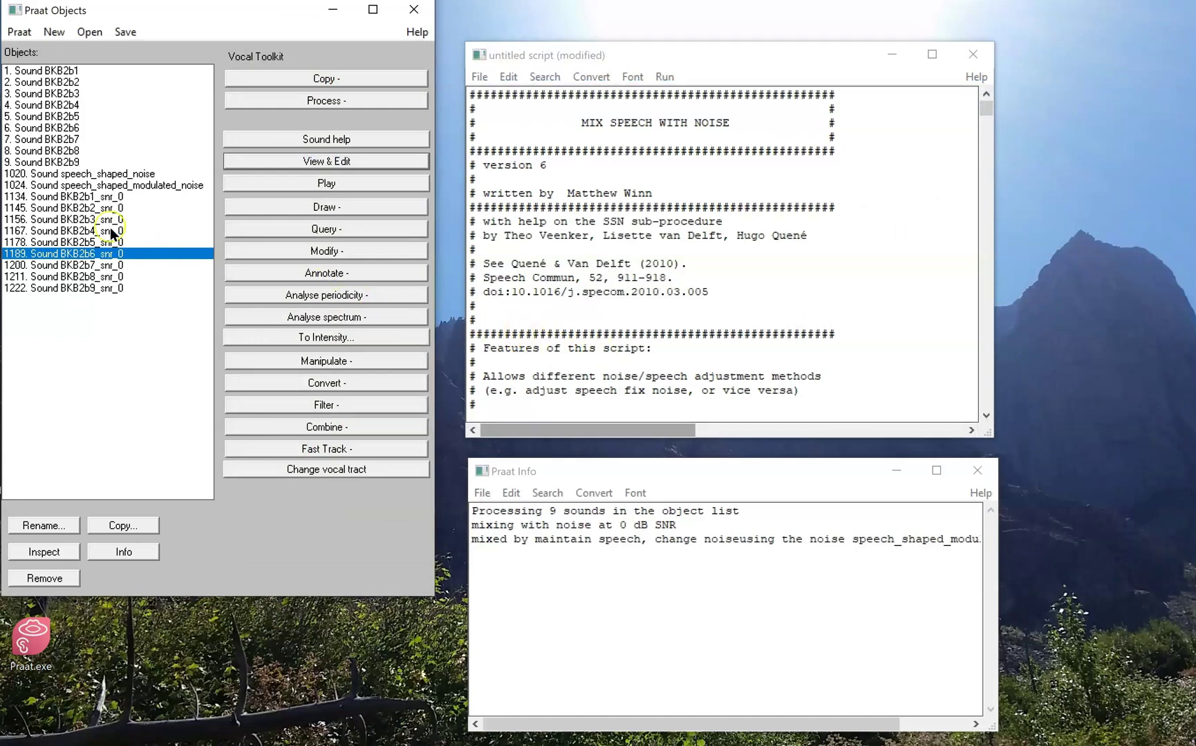
drag(94, 196, 95, 442)
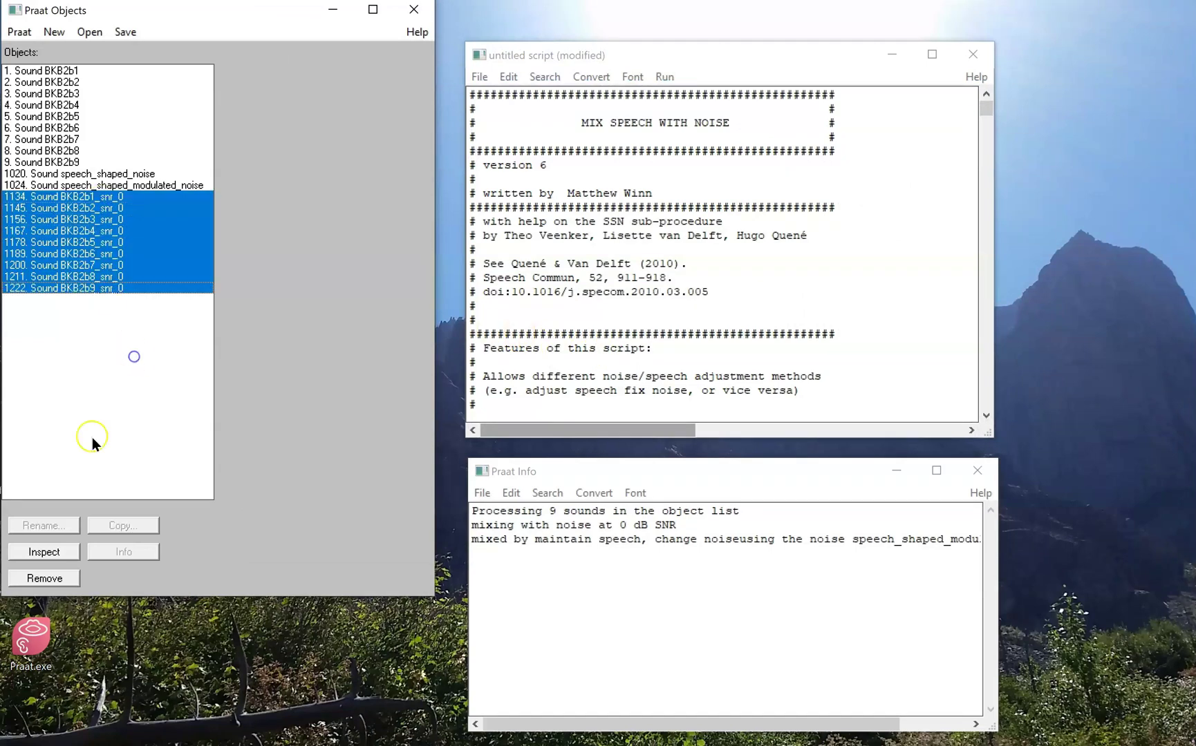
click(45, 575)
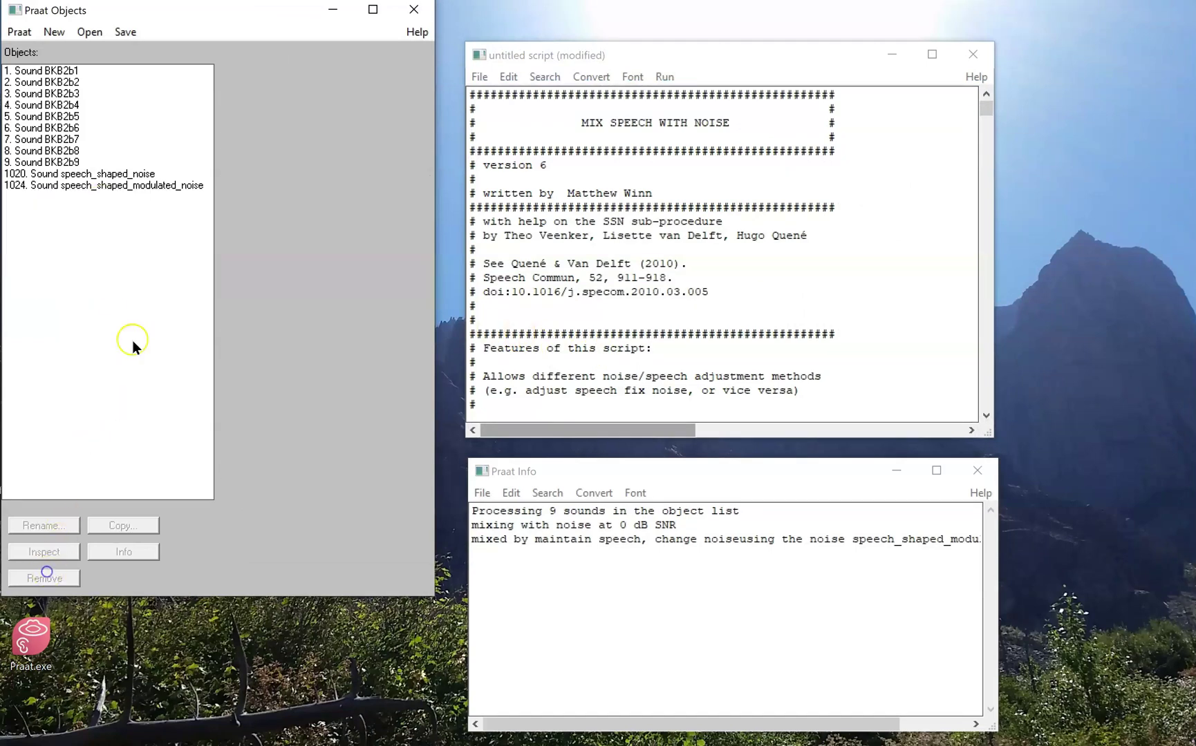
Create a Shepard tone sound named shepardTone with a 15 s end time.
click(64, 36)
mouse_move(114, 110)
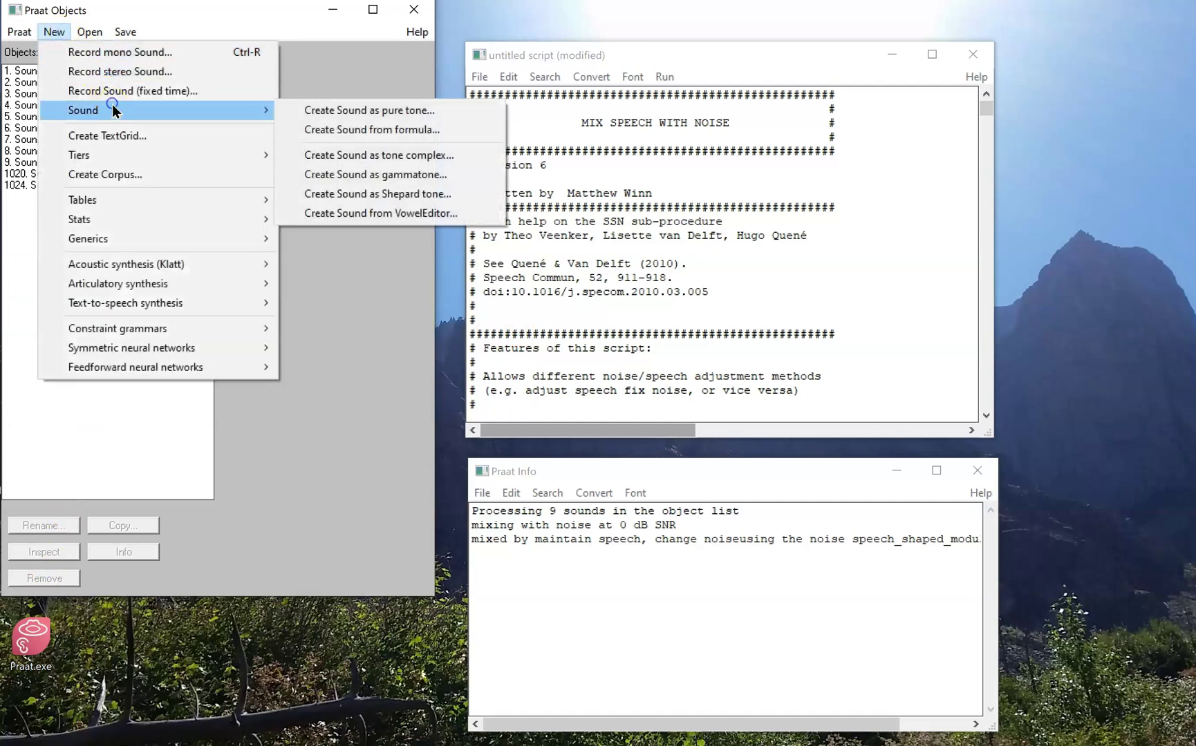
click(370, 193)
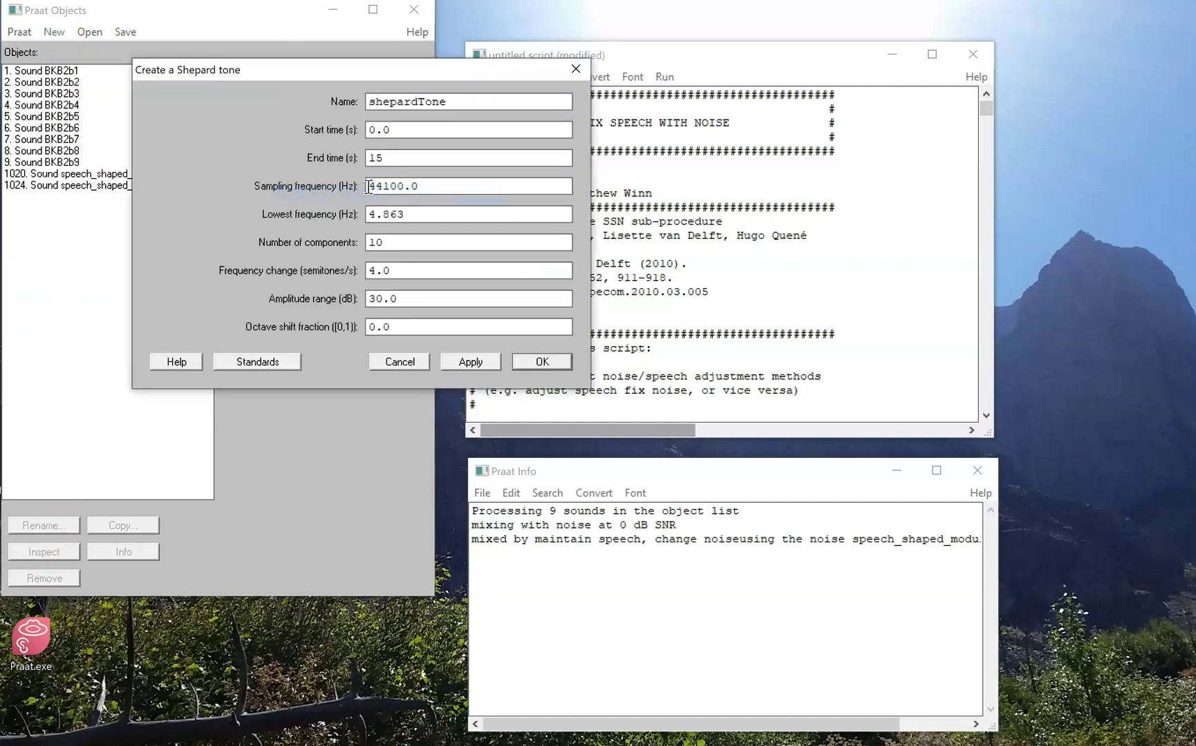
drag(356, 159, 411, 170)
click(528, 361)
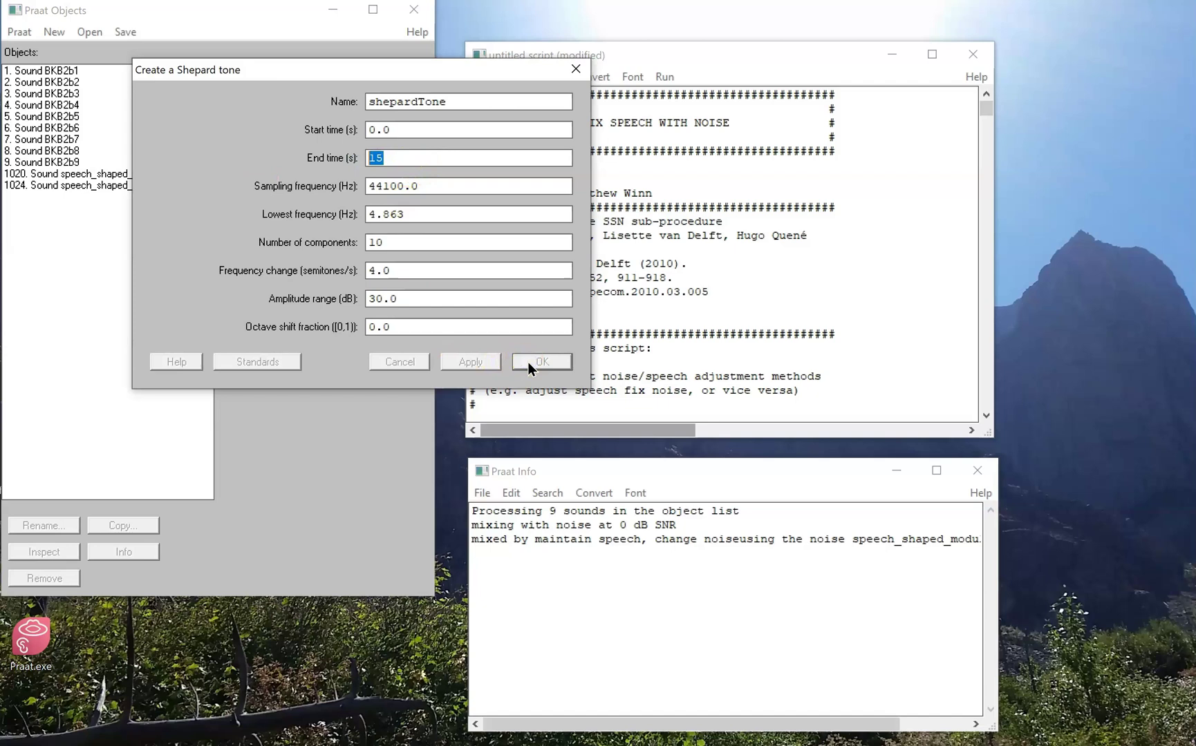
Play shepardTone and briefly inspect it in its sound window.
click(663, 284)
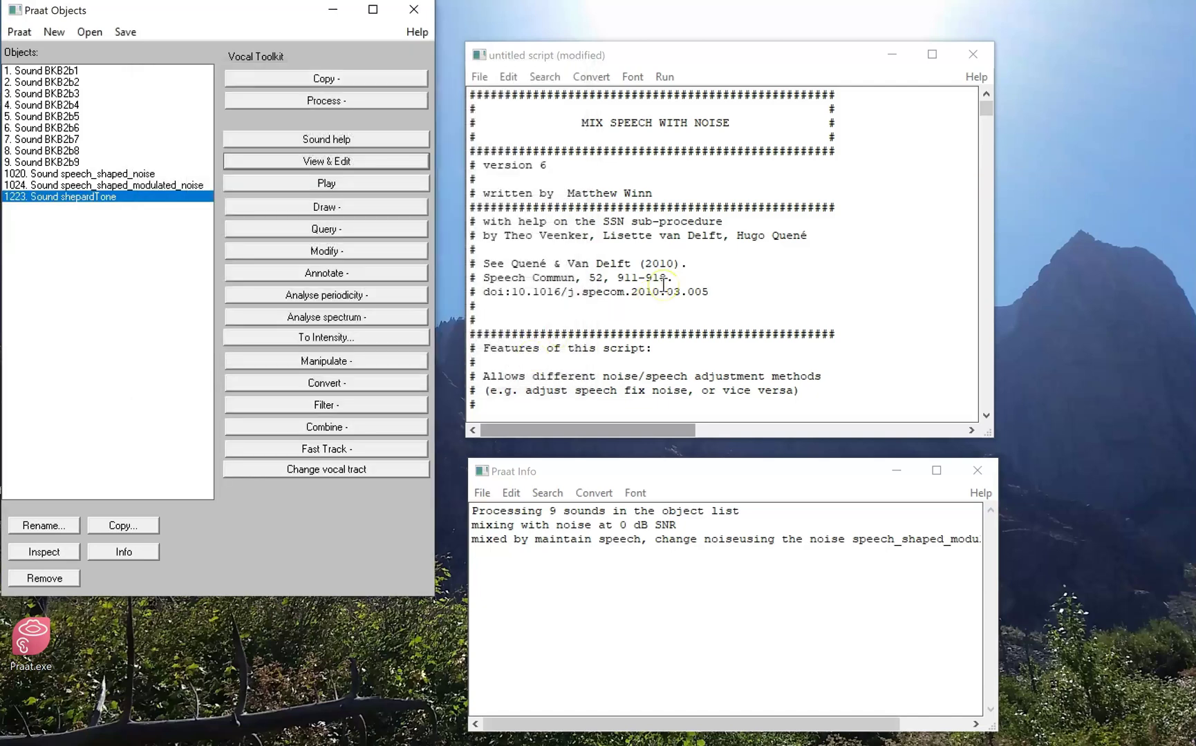
click(382, 183)
click(360, 169)
click(181, 451)
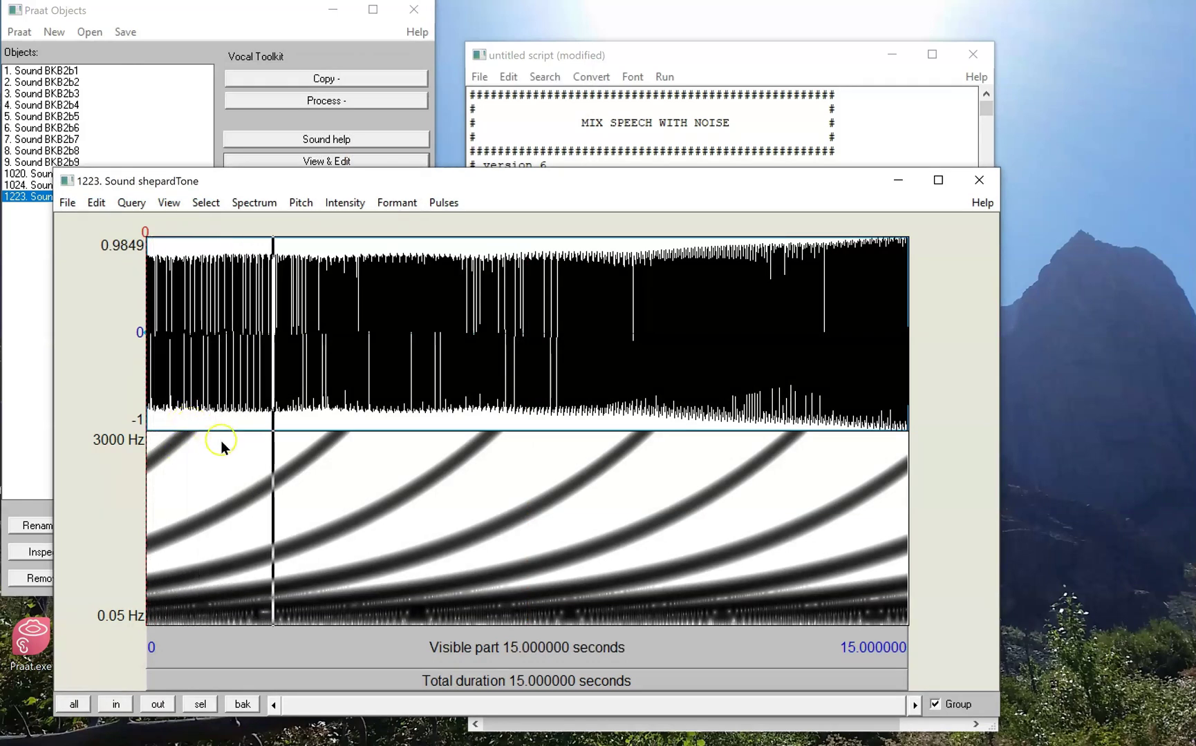
click(363, 447)
key(ctrl+w)
click(643, 335)
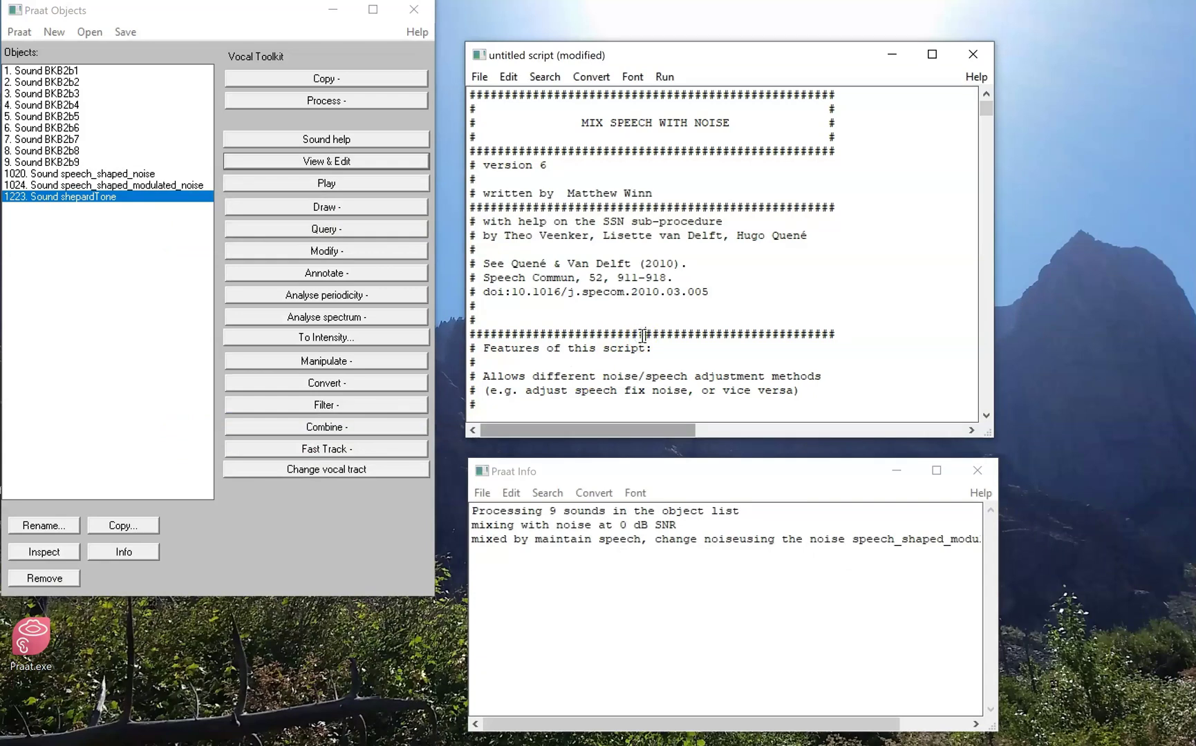
Mix all nine sentence sounds with the shepardTone noise at 0 dB SNR.
key(ctrl+r)
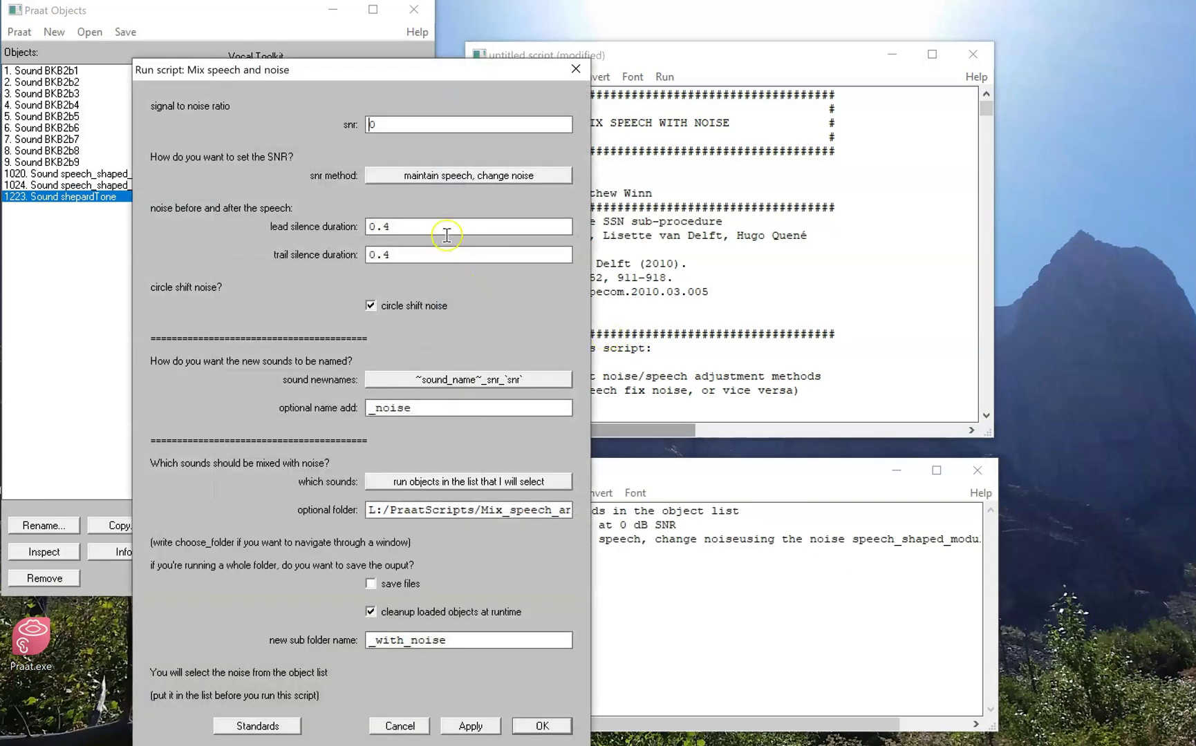
click(527, 724)
click(69, 161)
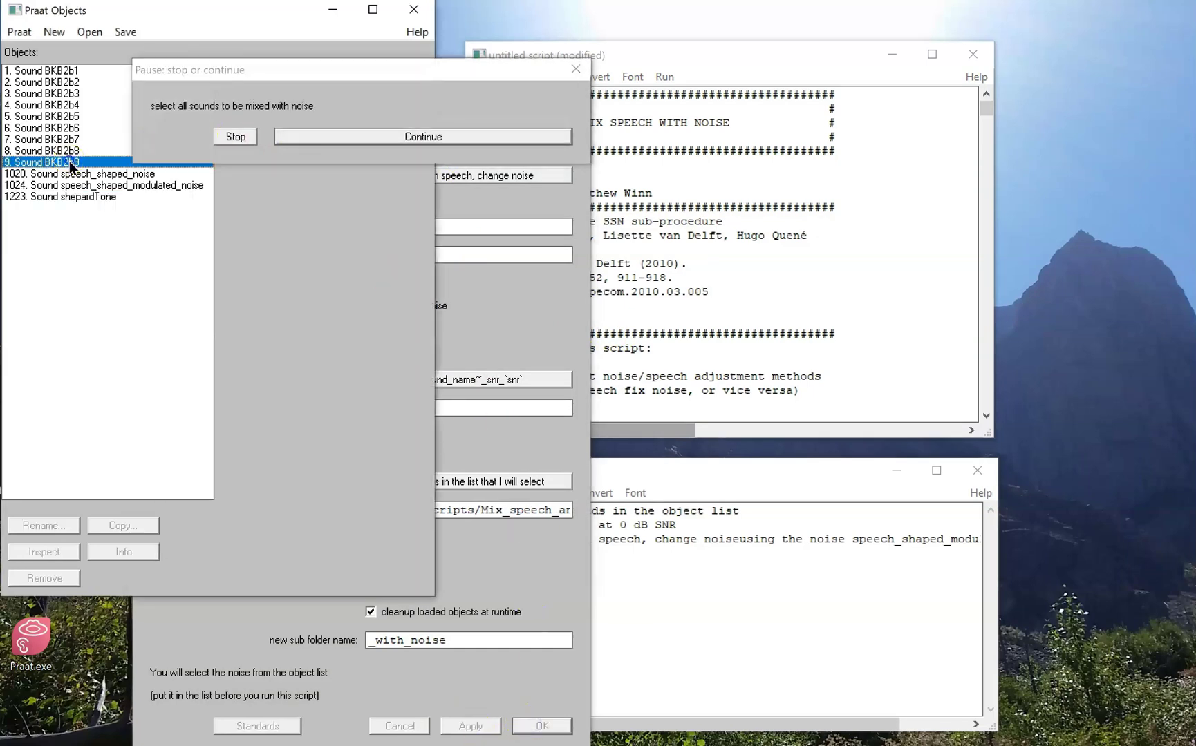
drag(70, 161, 69, 69)
click(323, 137)
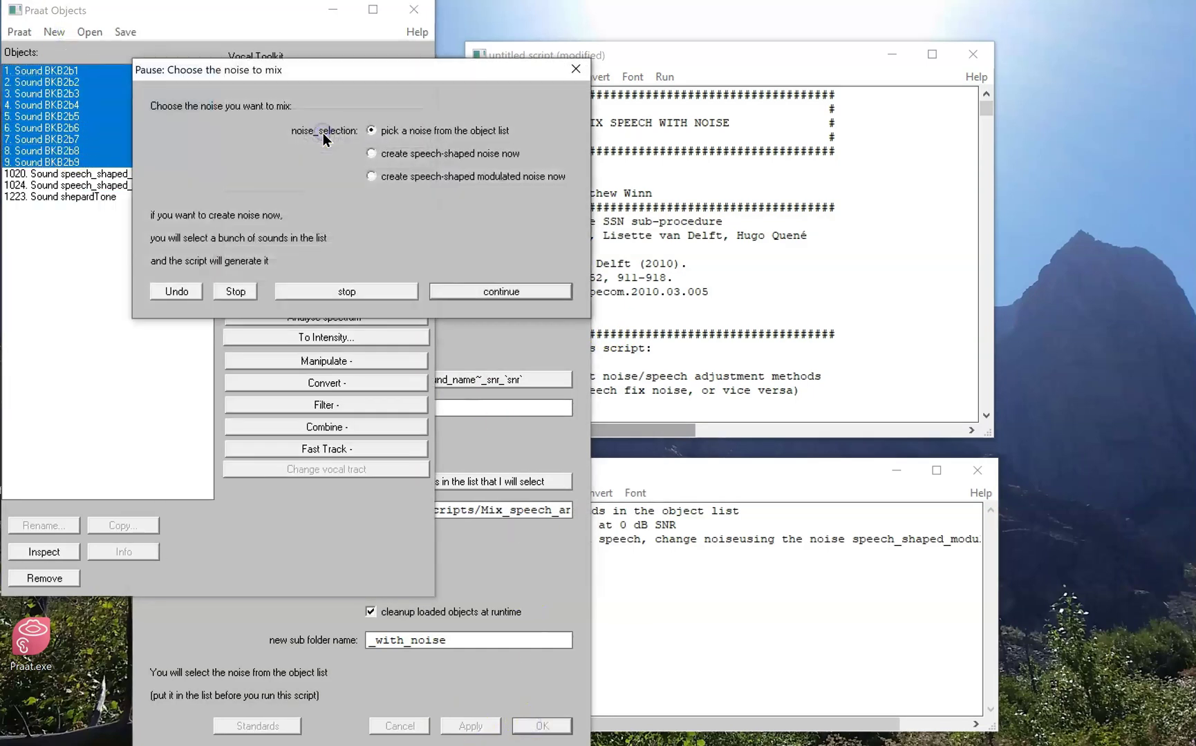
click(439, 130)
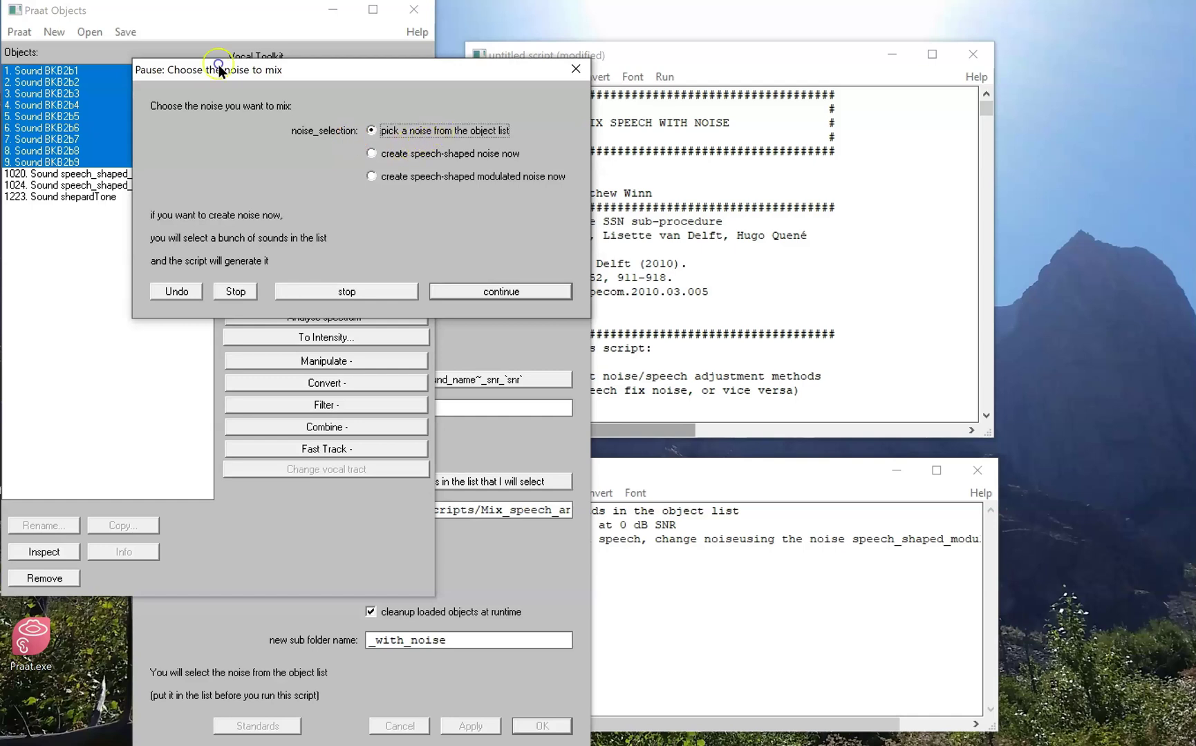
click(477, 285)
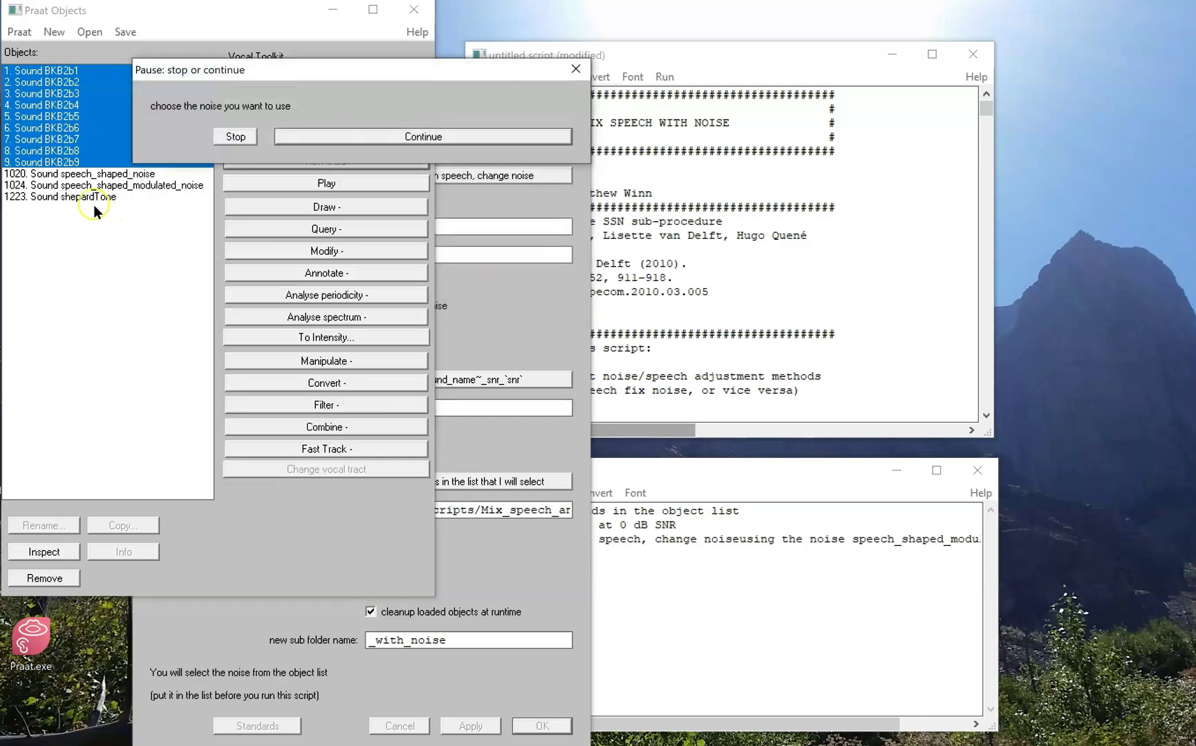
click(87, 197)
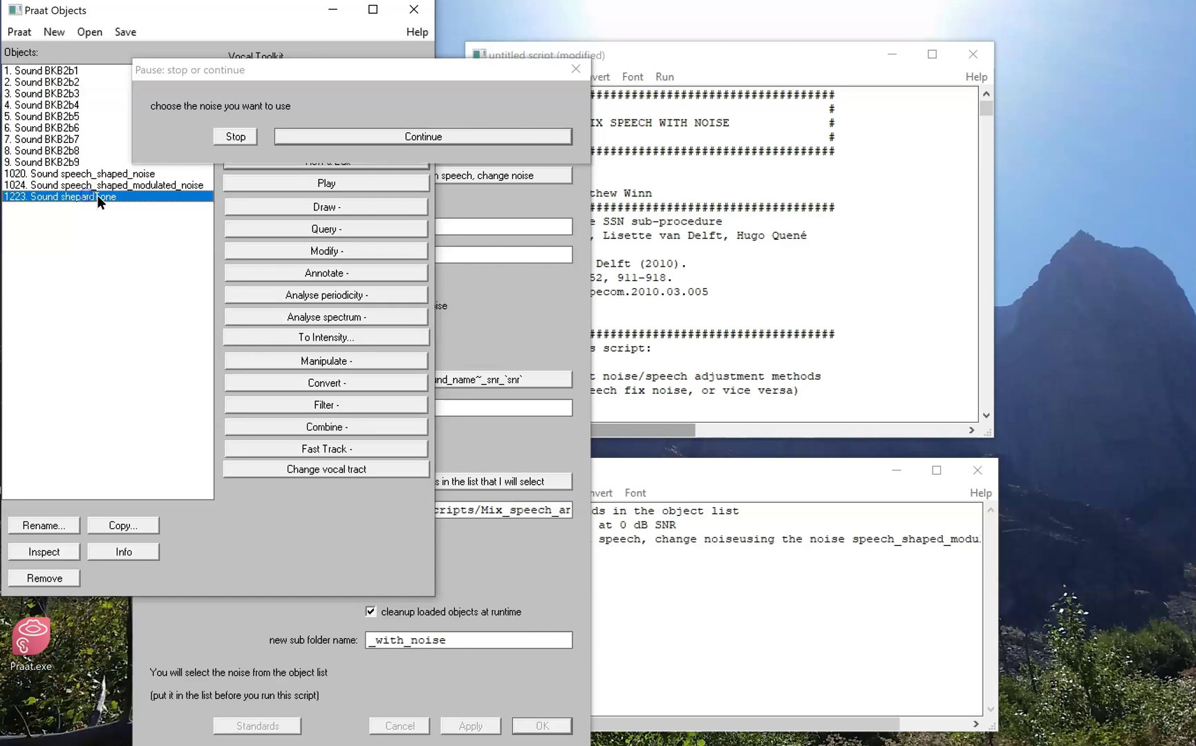
click(297, 137)
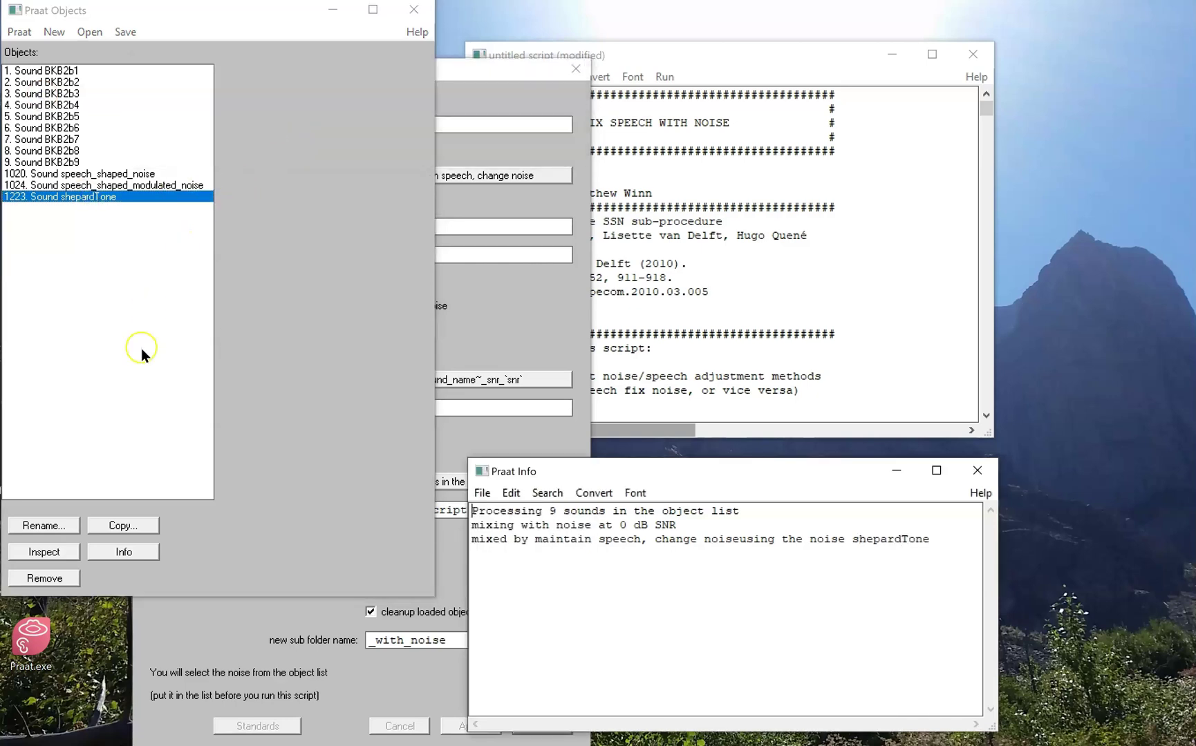
Play BKB2b9_snr_0 to check it, then run the cleanup to remove noises and mixes.
click(282, 161)
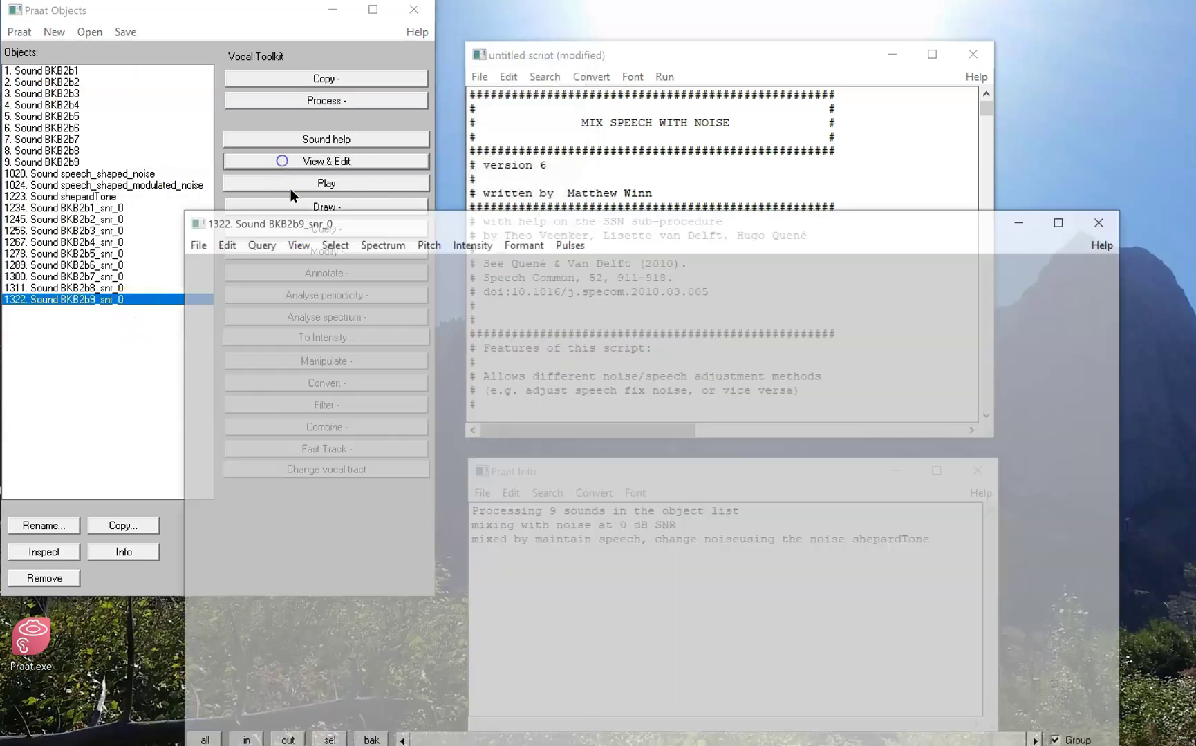
click(242, 428)
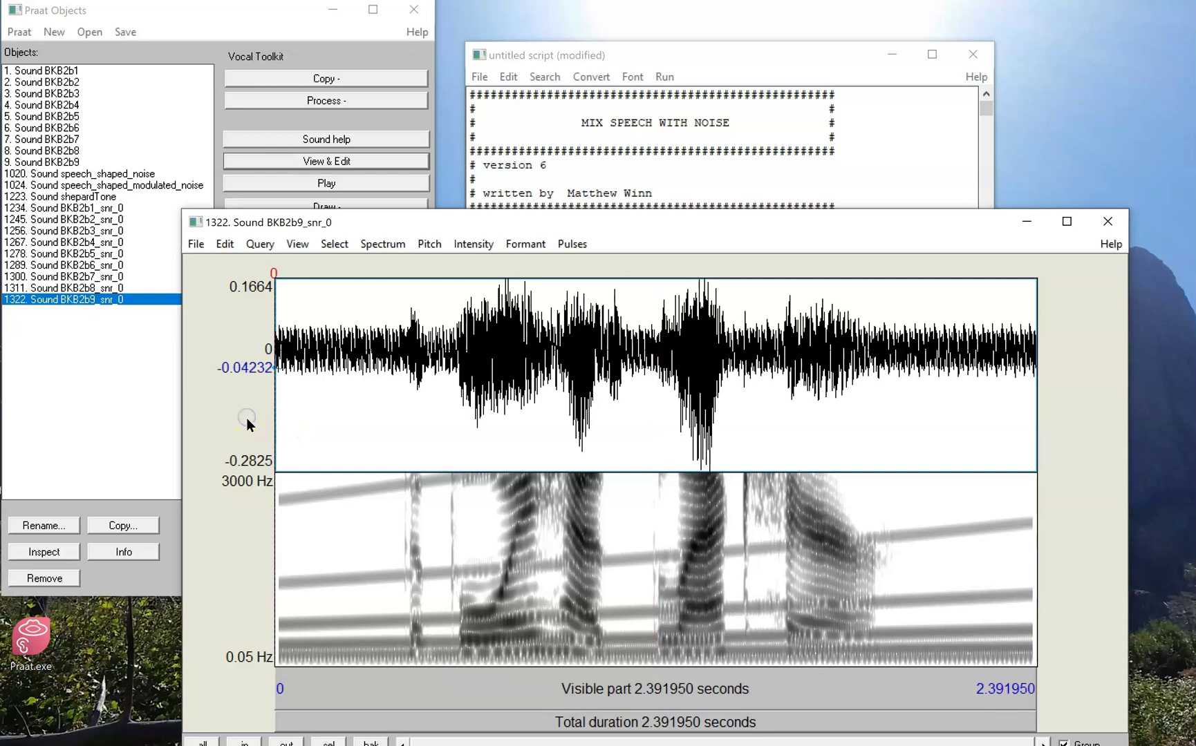
key(Tab)
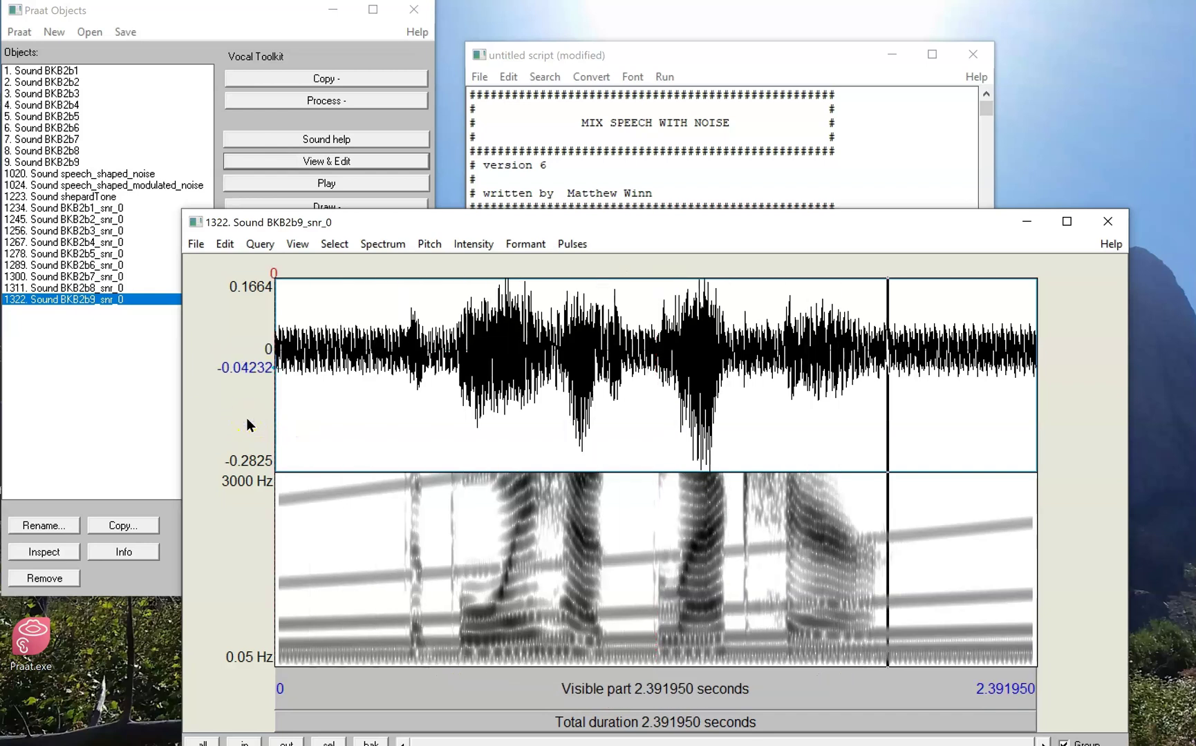
key(ctrl+w)
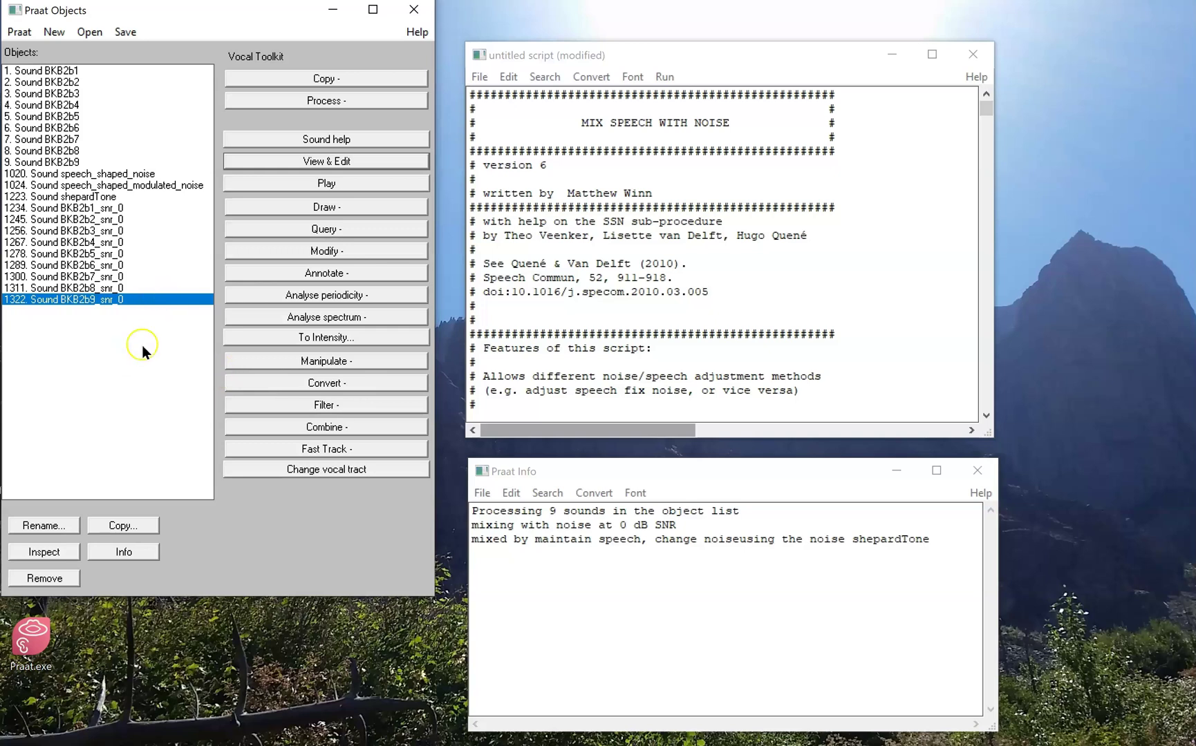
key(ctrl+r)
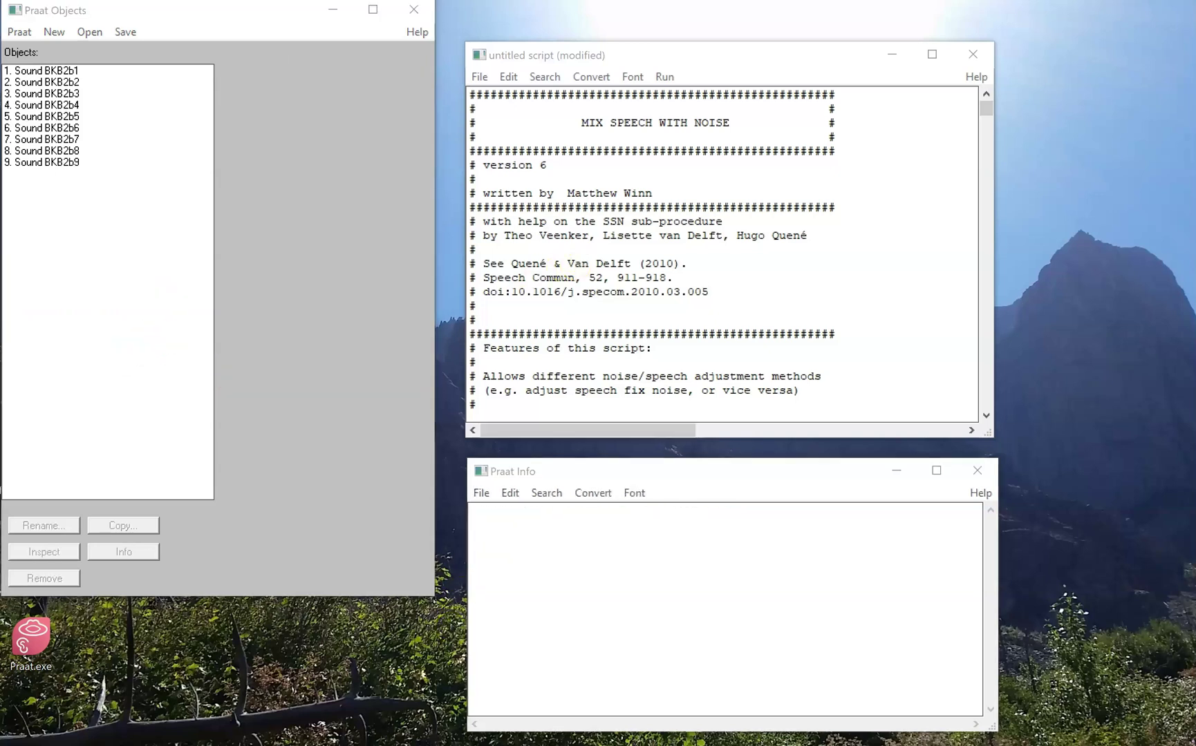
Rerun the mixing script and copy the sentences folder's full path.
key(alt+Tab)
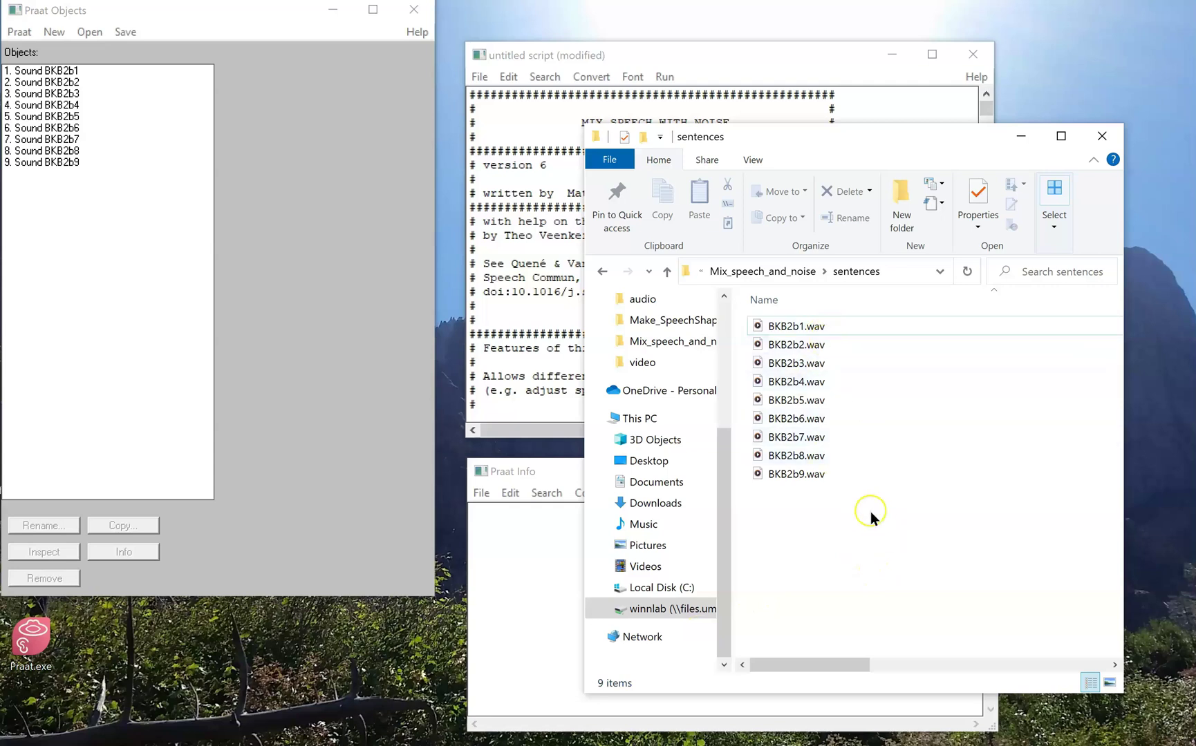
click(643, 51)
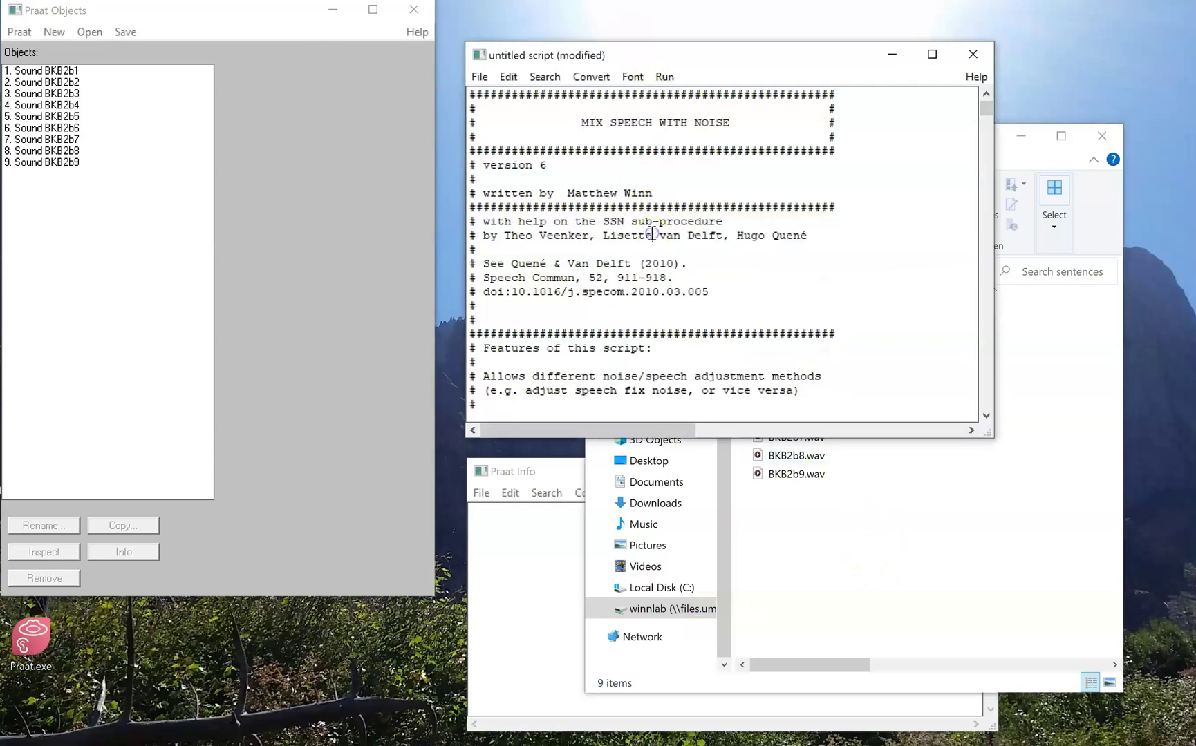
key(ctrl+r)
click(960, 564)
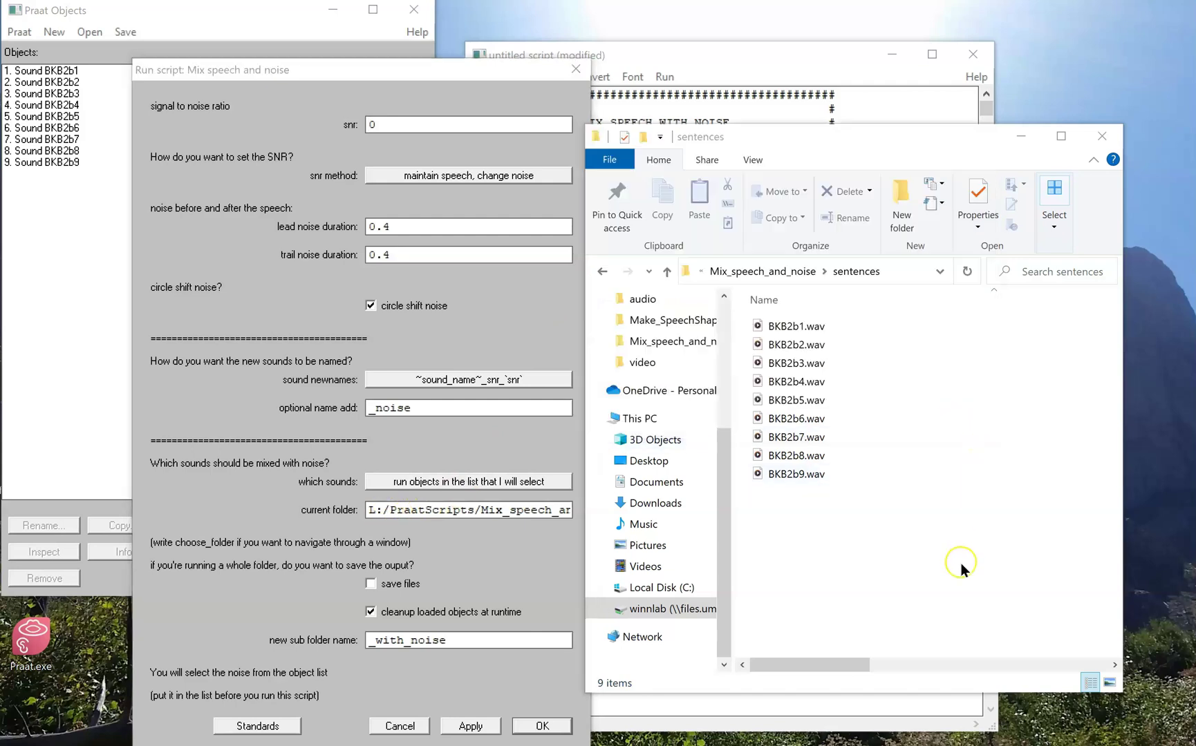
click(905, 273)
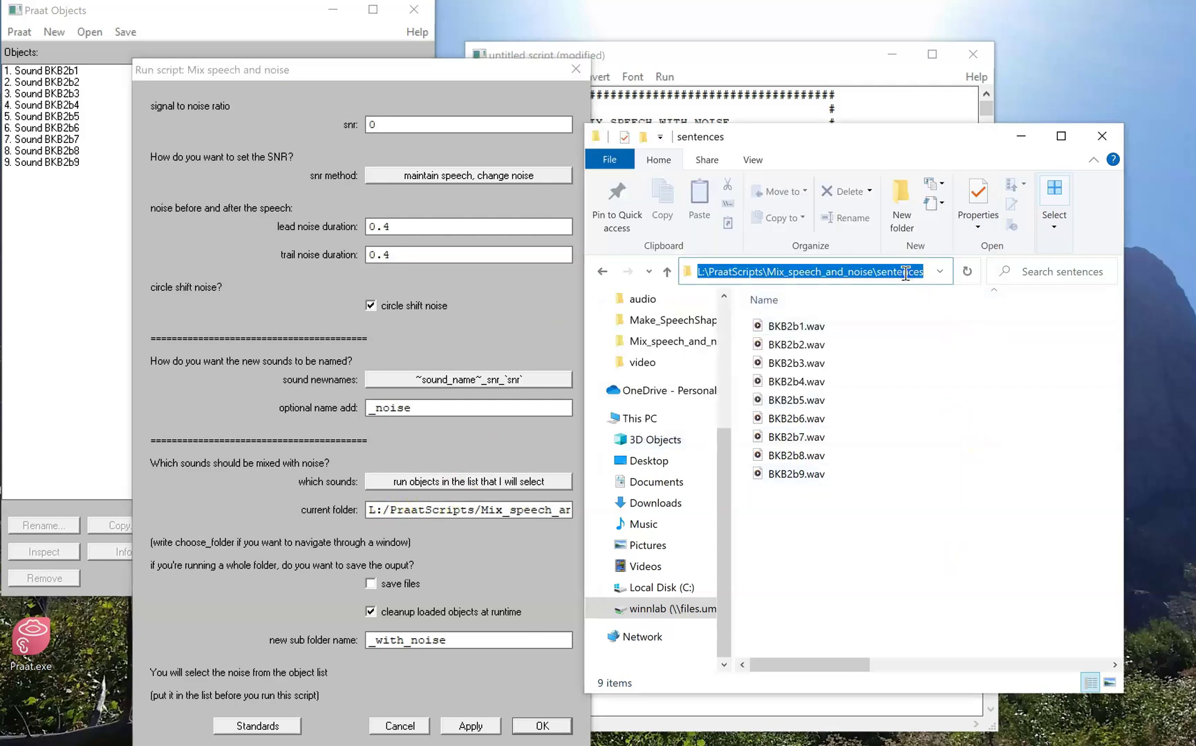
Paste the path as current folder, choose 'run all the sounds in this folder', and enable save files.
click(395, 503)
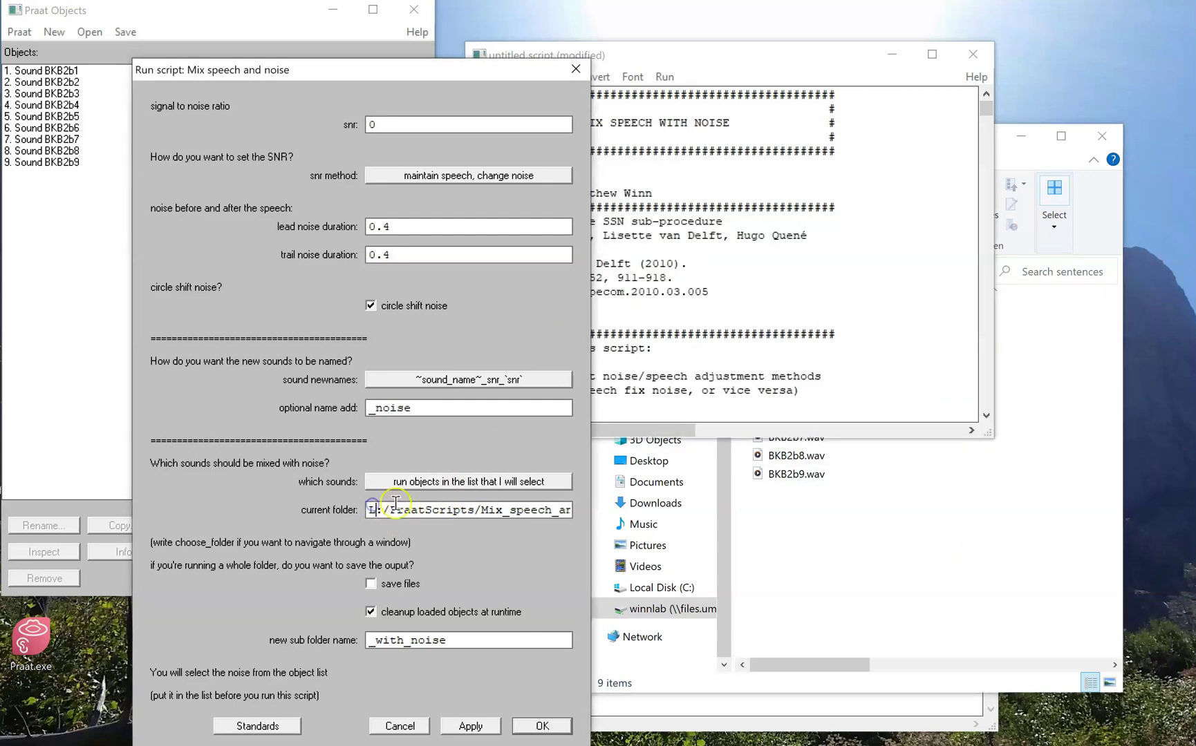
key(ctrl+a)
key(BackSpace)
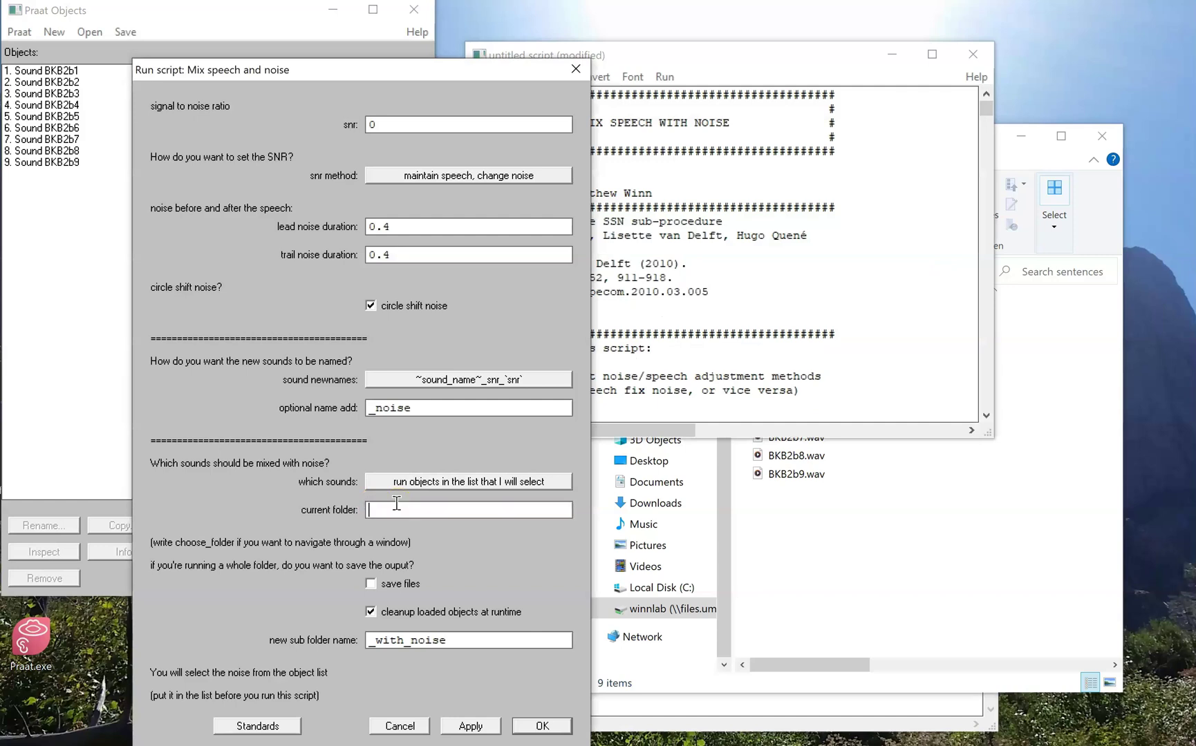
key(ctrl+v)
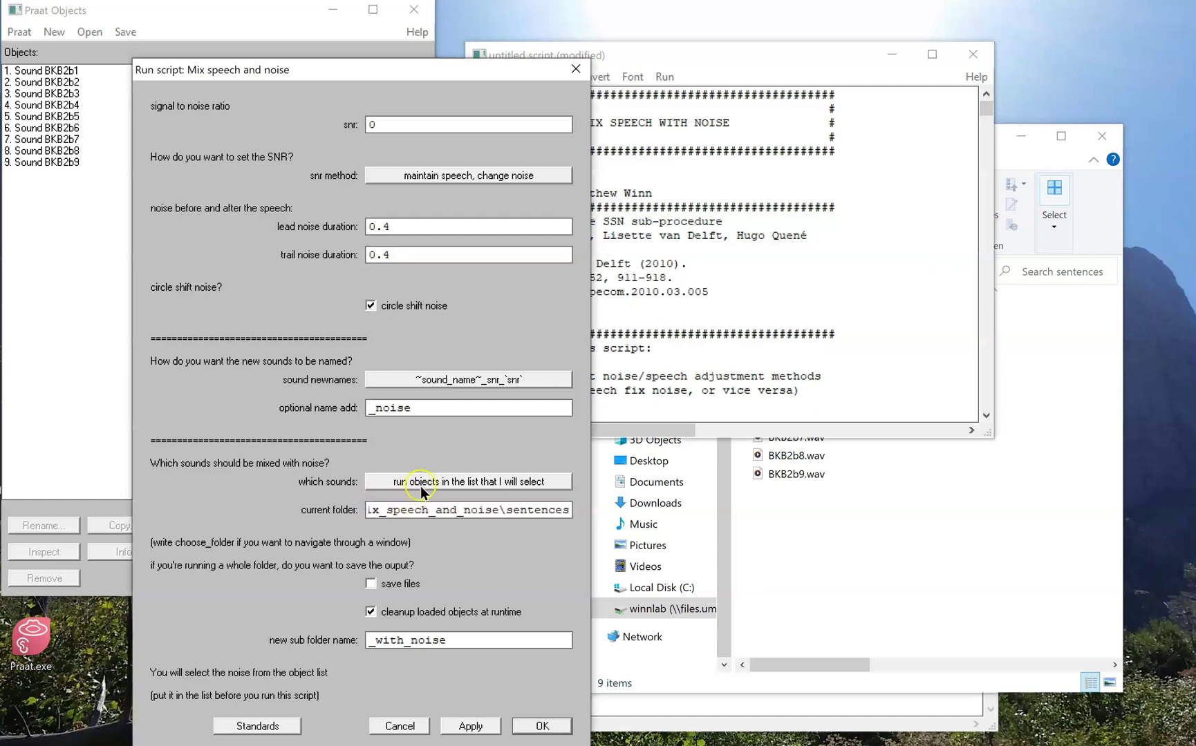
click(420, 482)
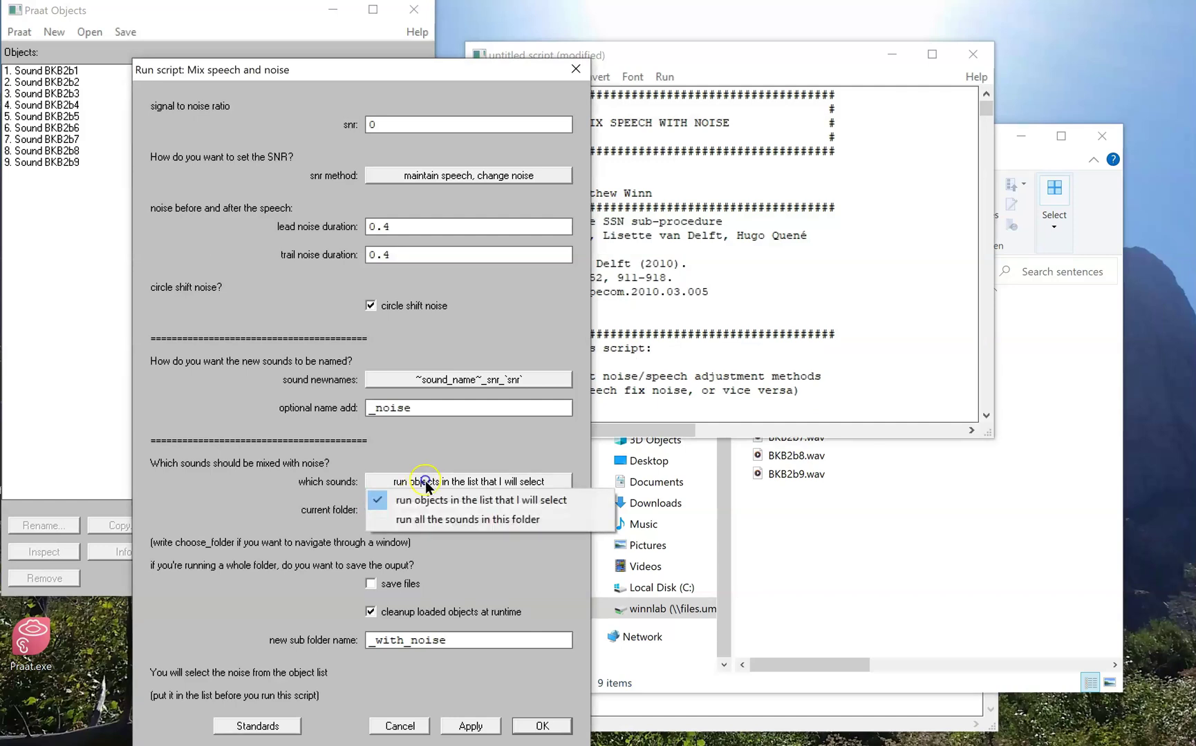
click(457, 530)
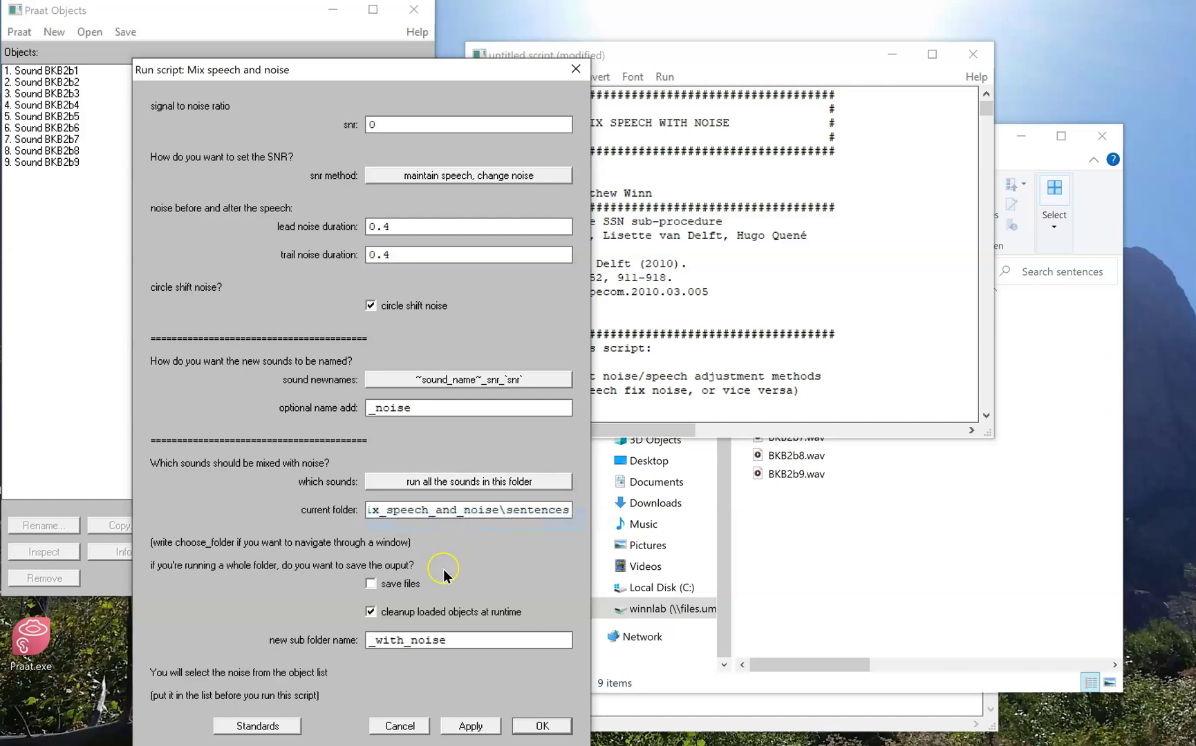
click(371, 585)
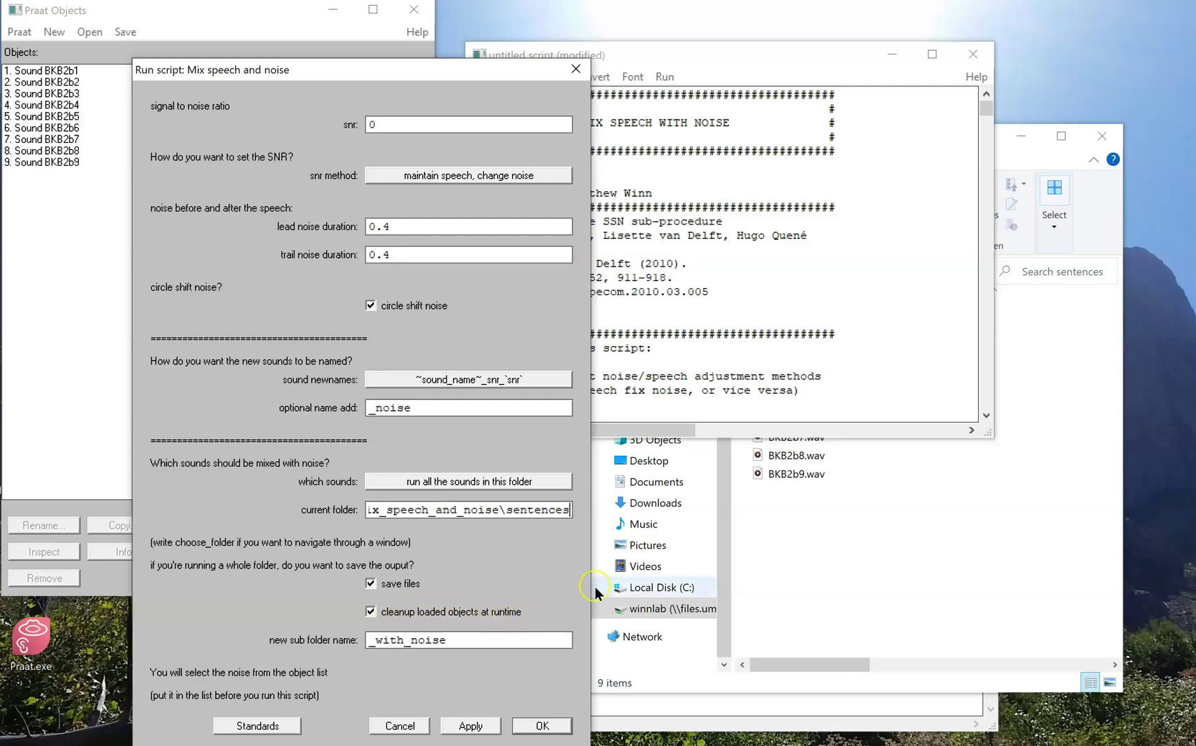
click(928, 562)
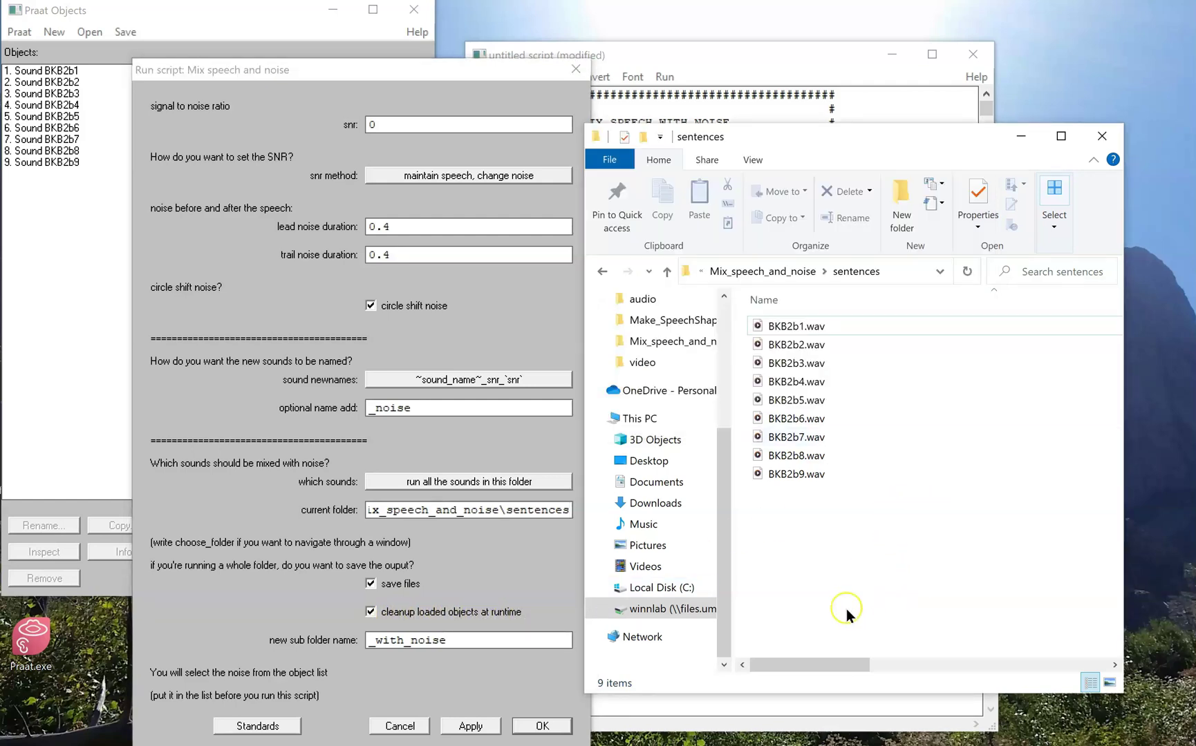
Select all nine Sound objects in the object list.
drag(48, 72, 63, 275)
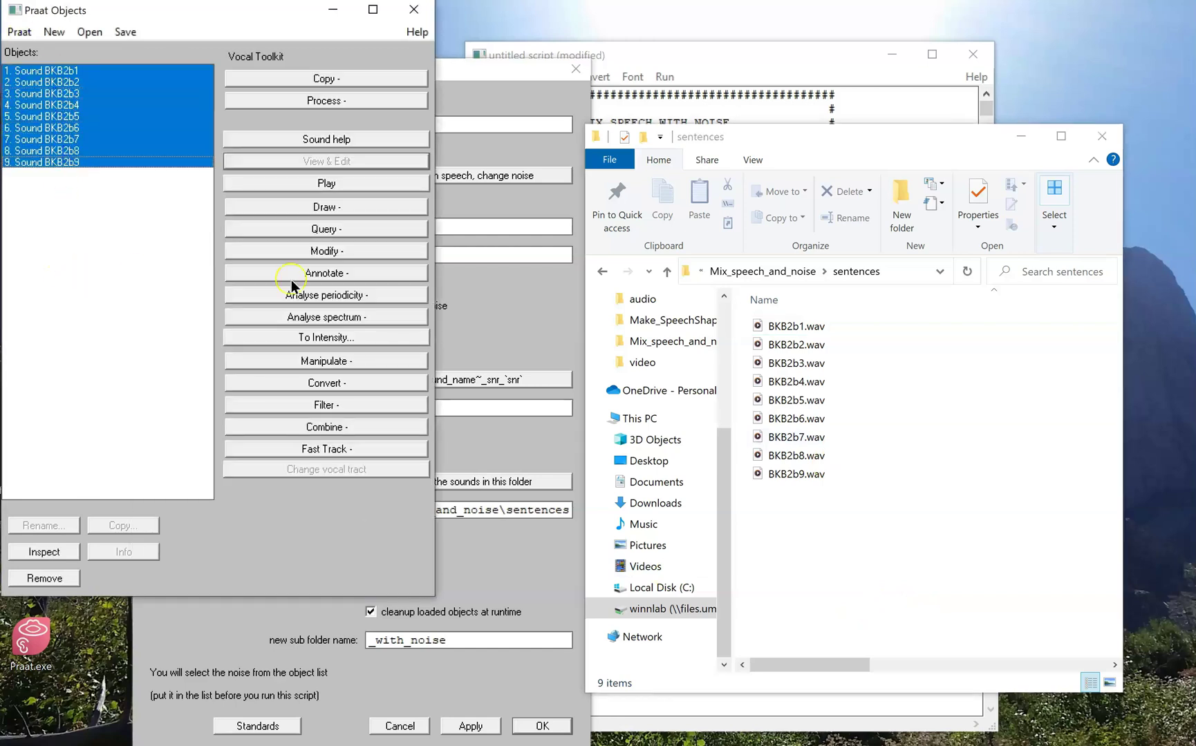
click(853, 546)
click(841, 546)
click(499, 76)
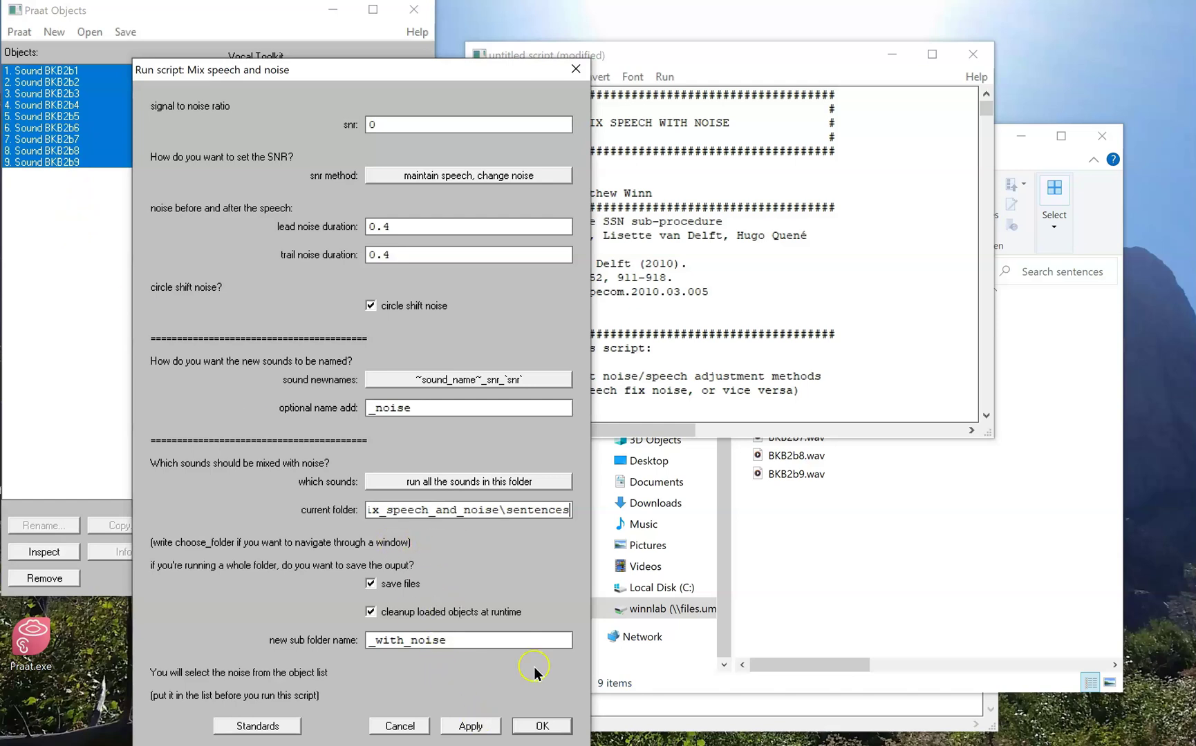
Set snr to 6 and the output subfolder to _SNR_6, then start the mix.
double_click(391, 122)
text(6)
drag(379, 641, 507, 628)
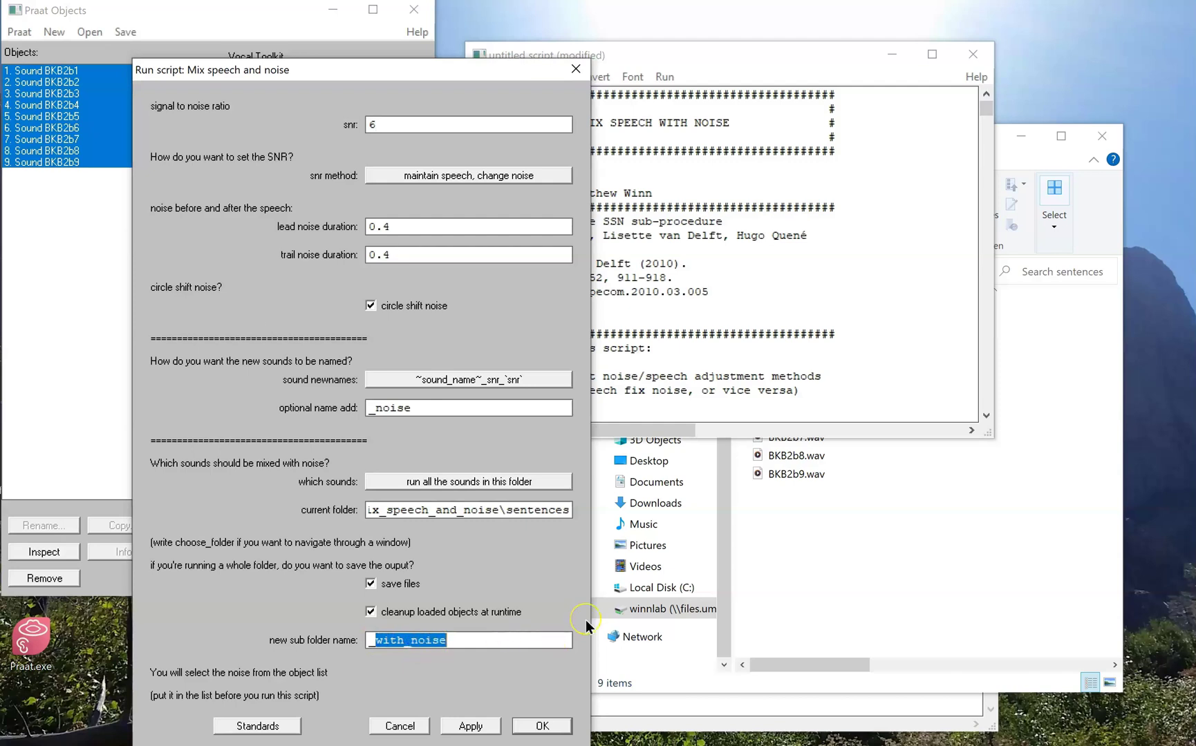
text(s)
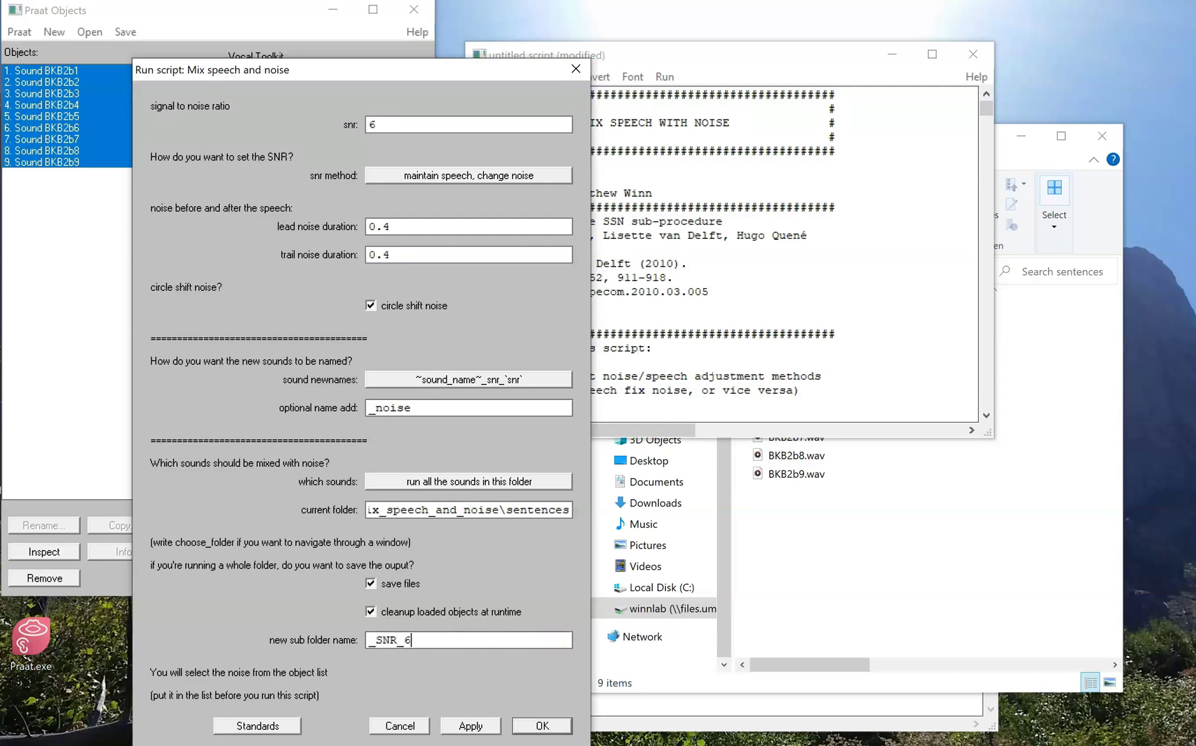
click(543, 726)
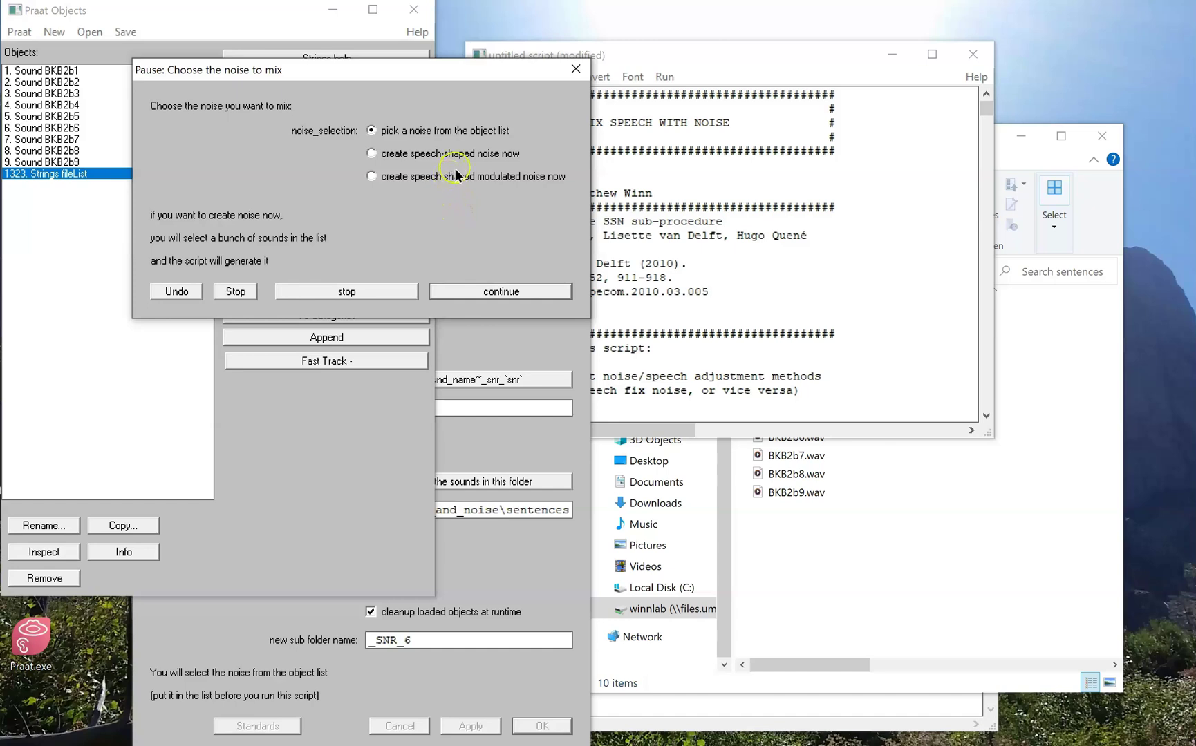
Create speech-shaped modulated noise from Sounds 1–9 and run the 6 dB mix.
click(477, 175)
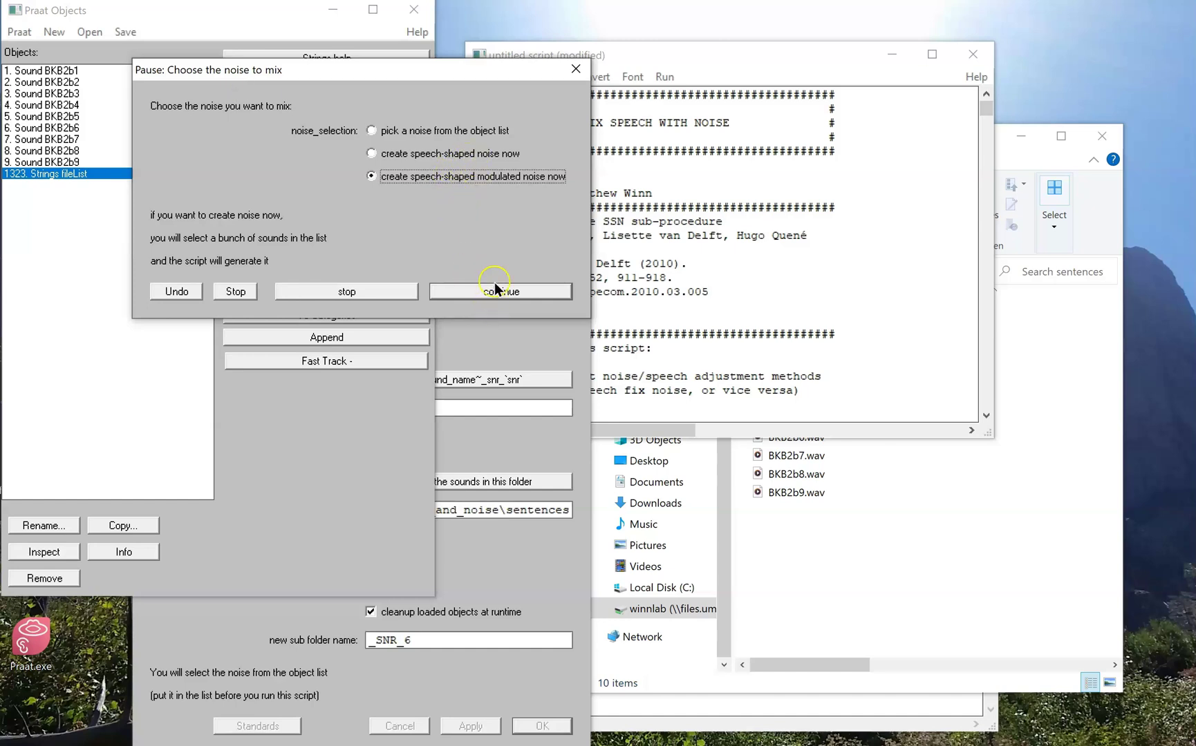
click(493, 291)
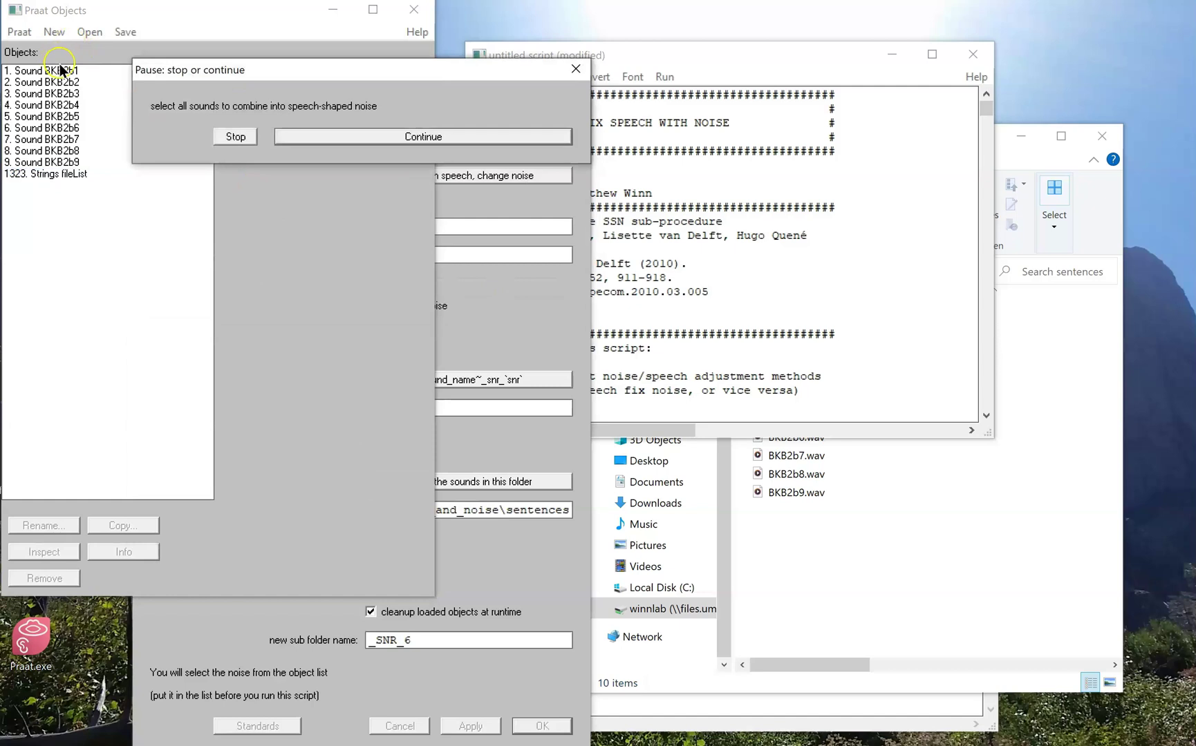
mouse_move(56, 71)
mouse_down()
mouse_move(69, 100)
mouse_move(66, 161)
mouse_up()
click(346, 133)
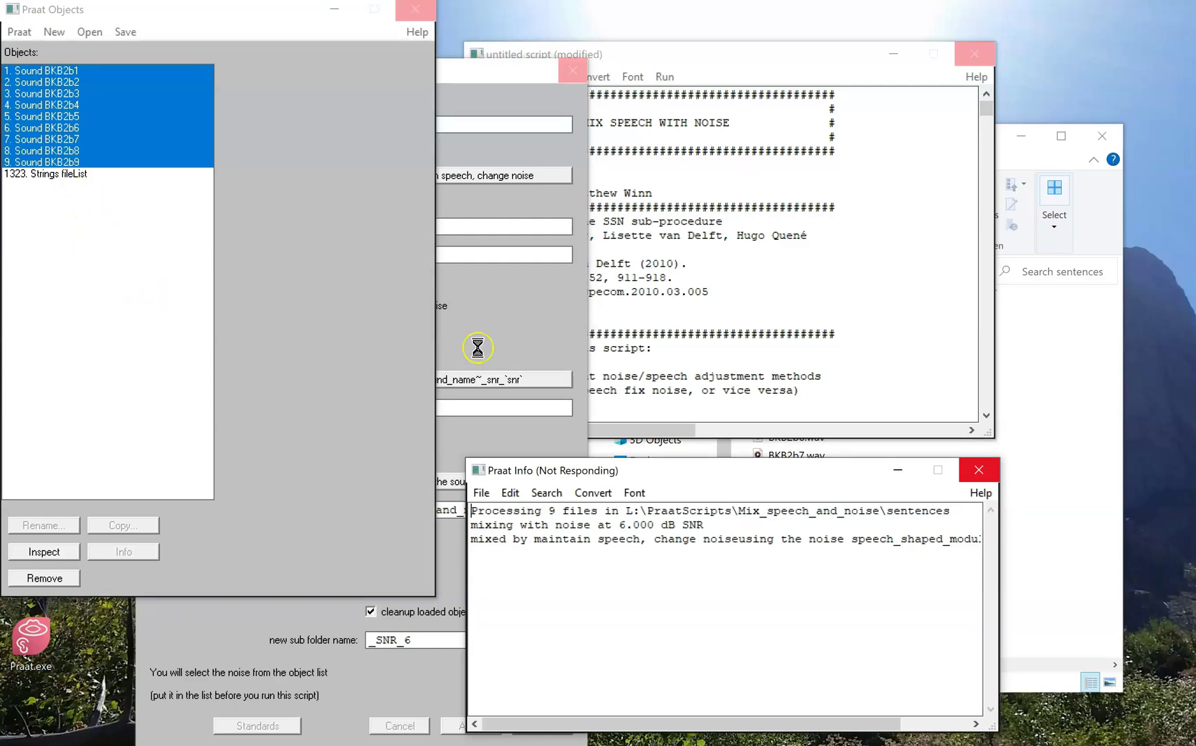
Open the _SNR_6 folder, inspect noise_used_in_mix, then return and select script_info.txt.
click(1066, 607)
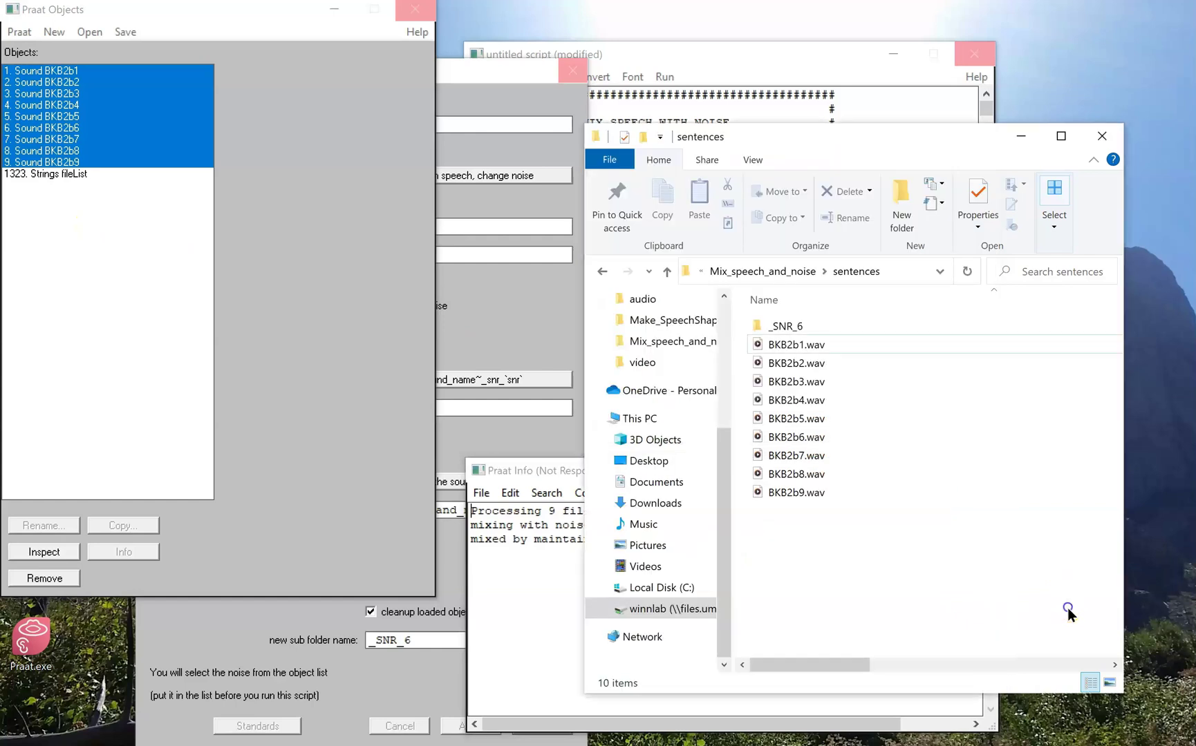
click(800, 328)
double_click(799, 328)
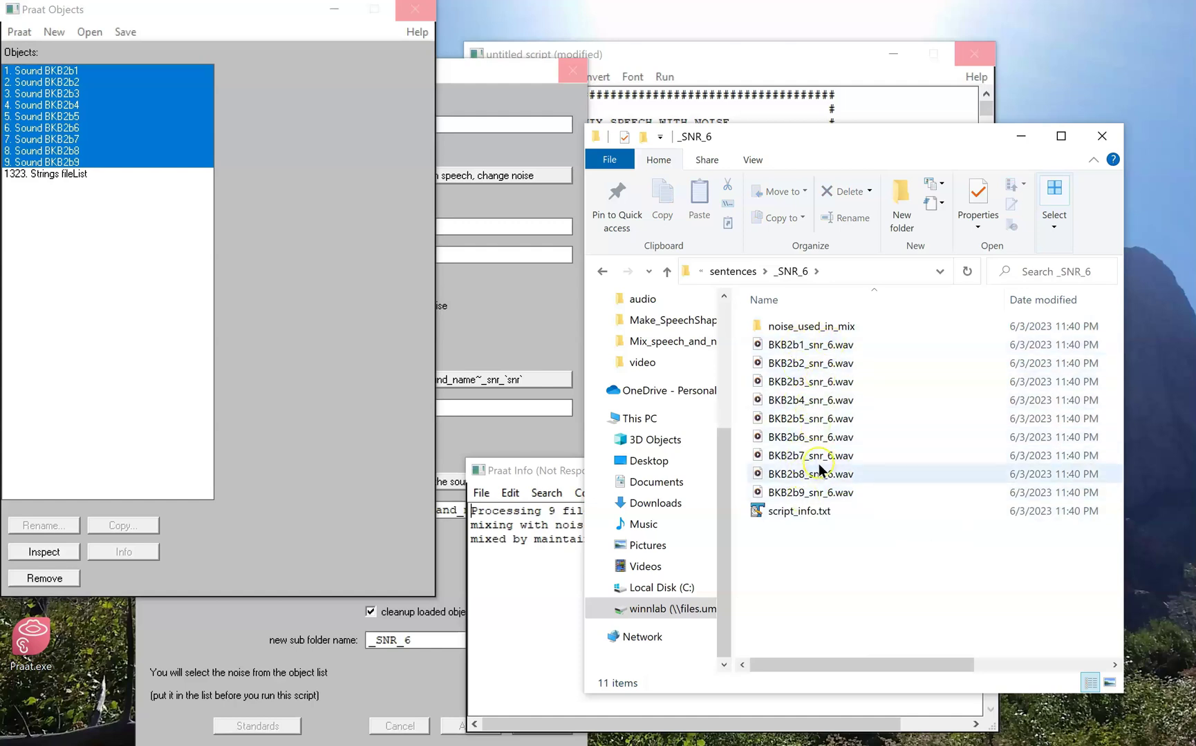
double_click(816, 328)
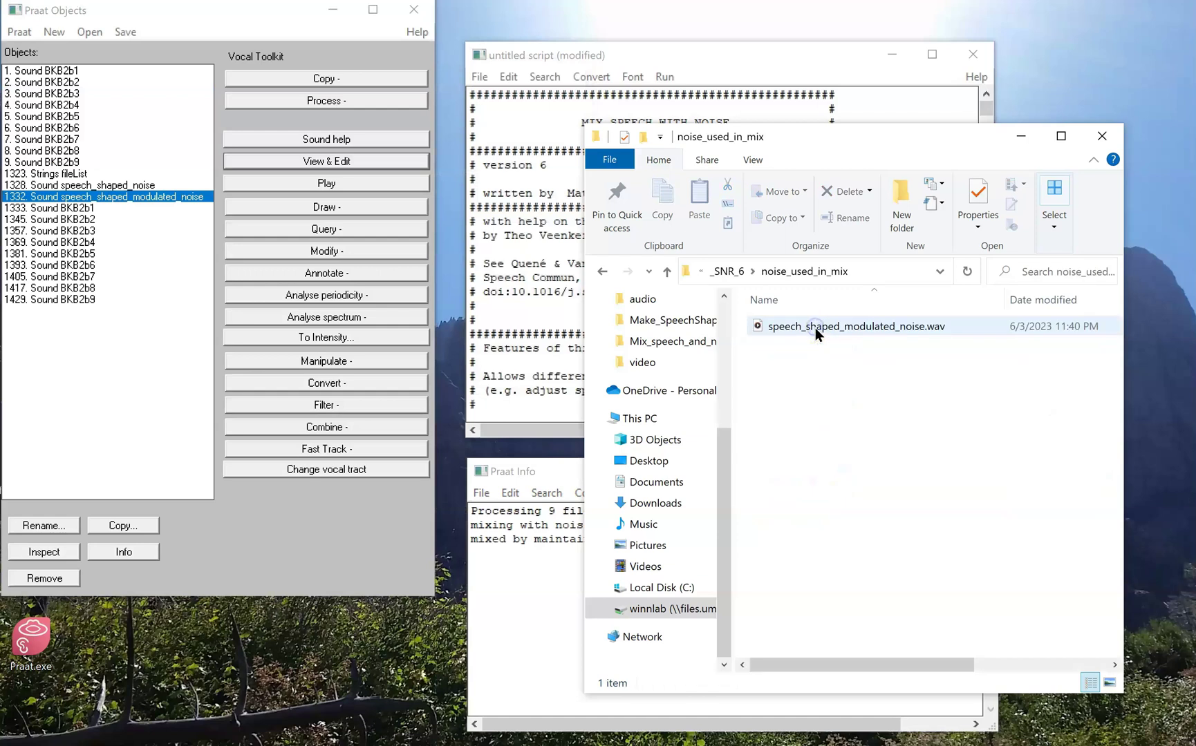
click(734, 277)
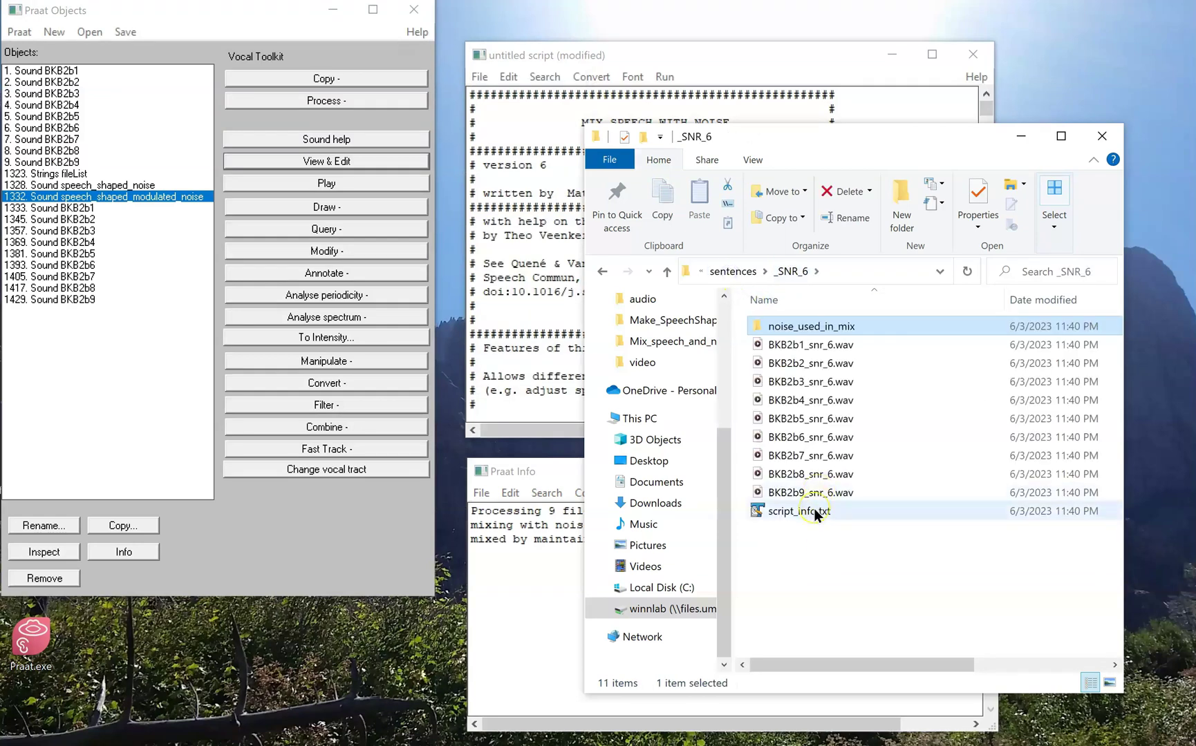
click(815, 511)
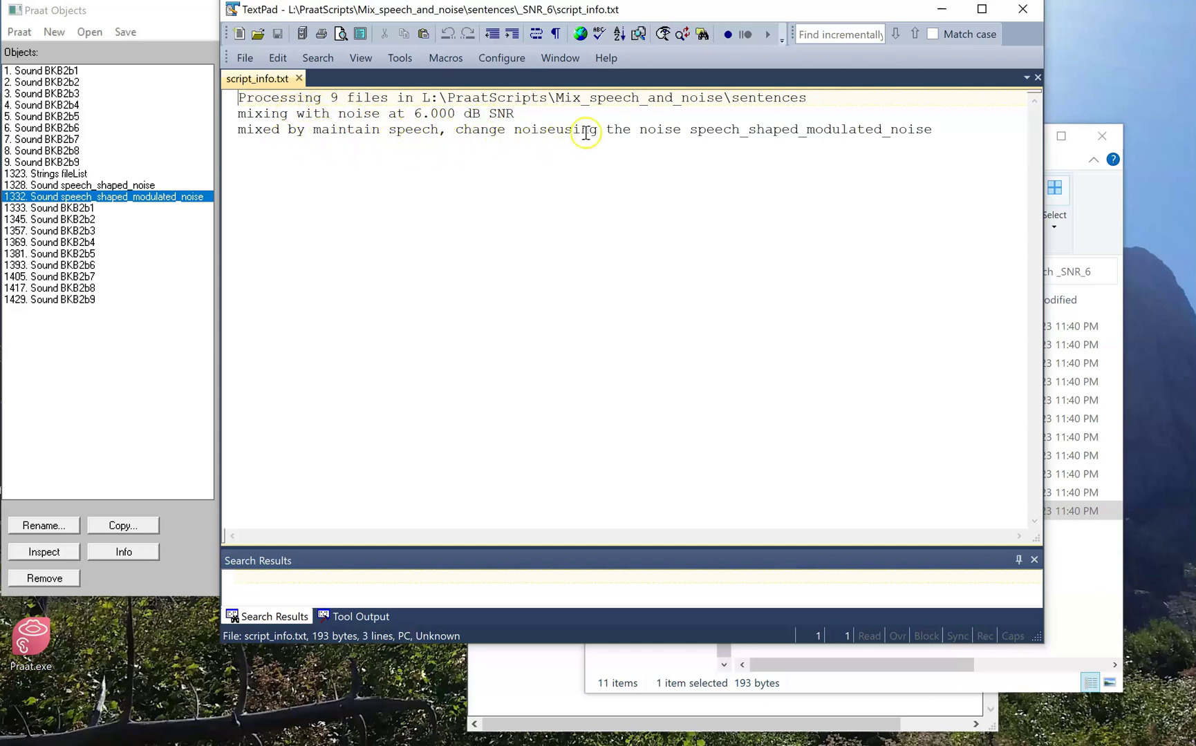
Review the speech_shaped_modulated_noise entry in script_info.txt, then close TextPad.
drag(934, 130, 895, 140)
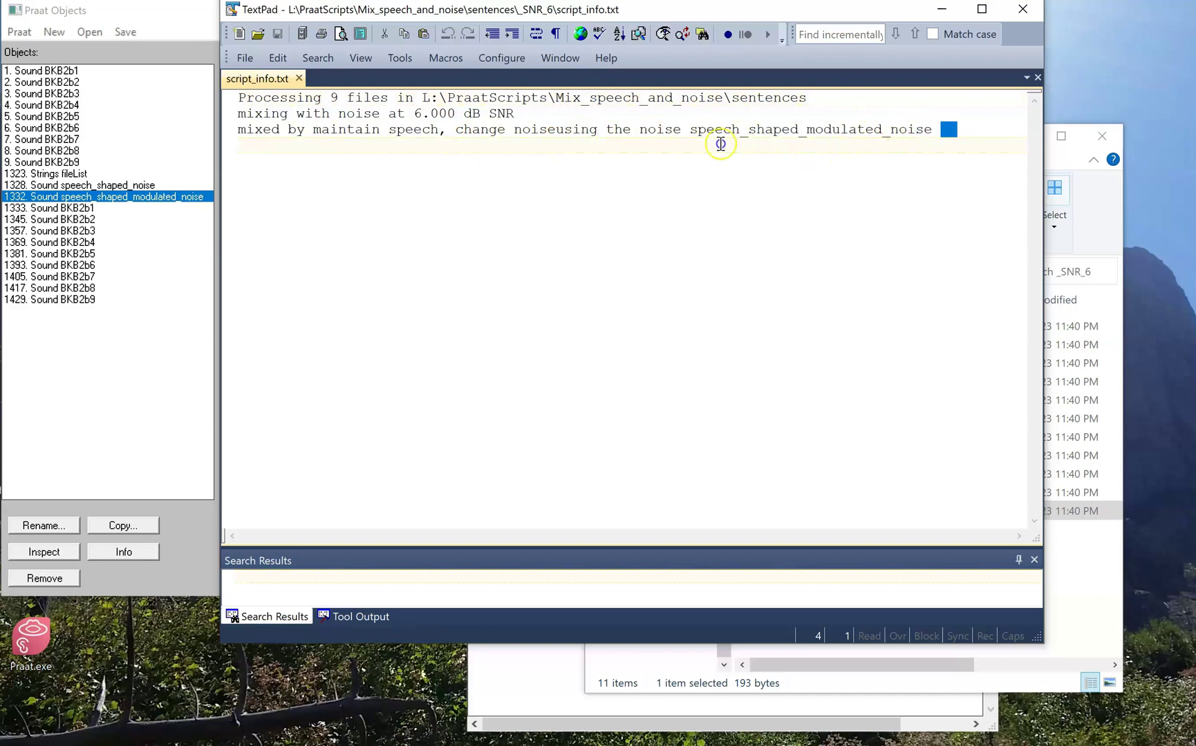
drag(720, 144, 695, 140)
click(758, 192)
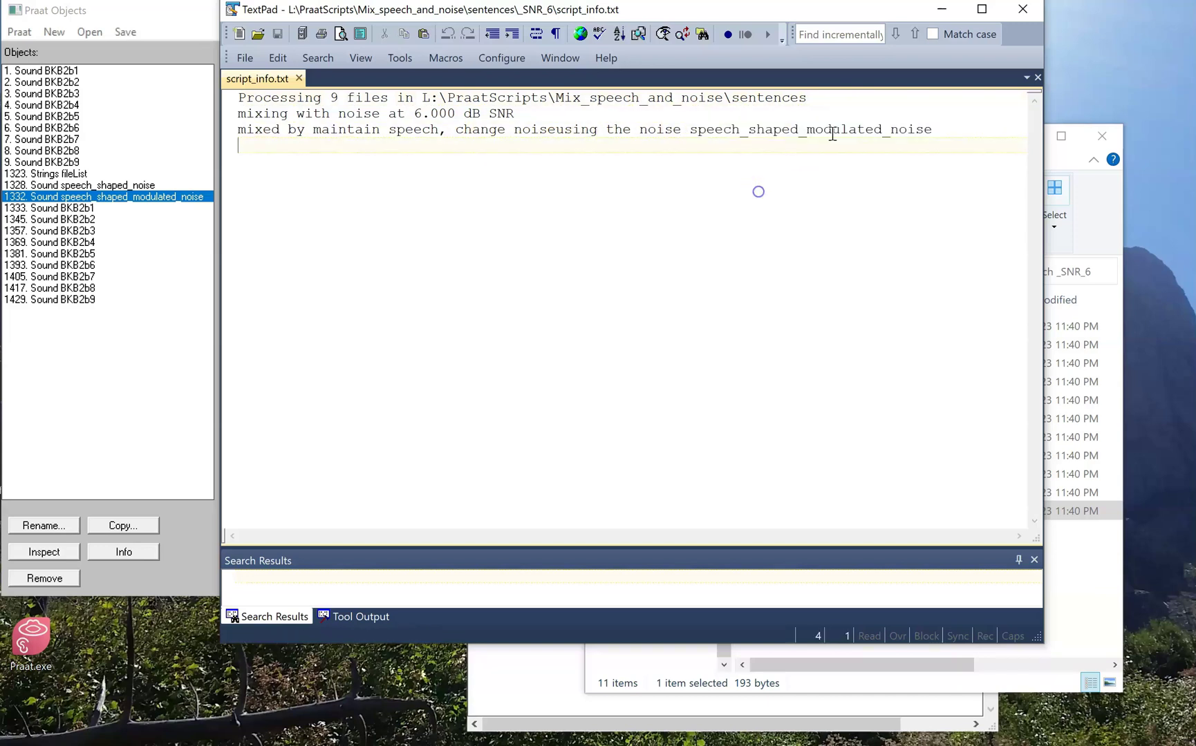
click(1024, 10)
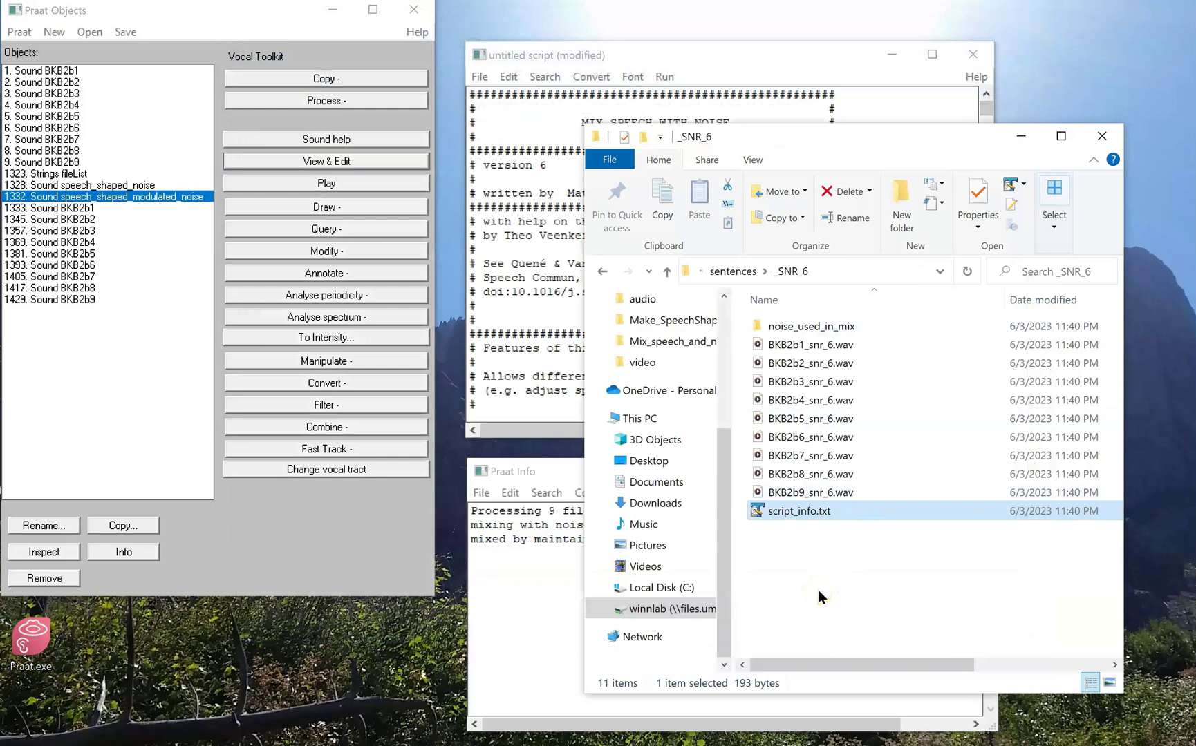